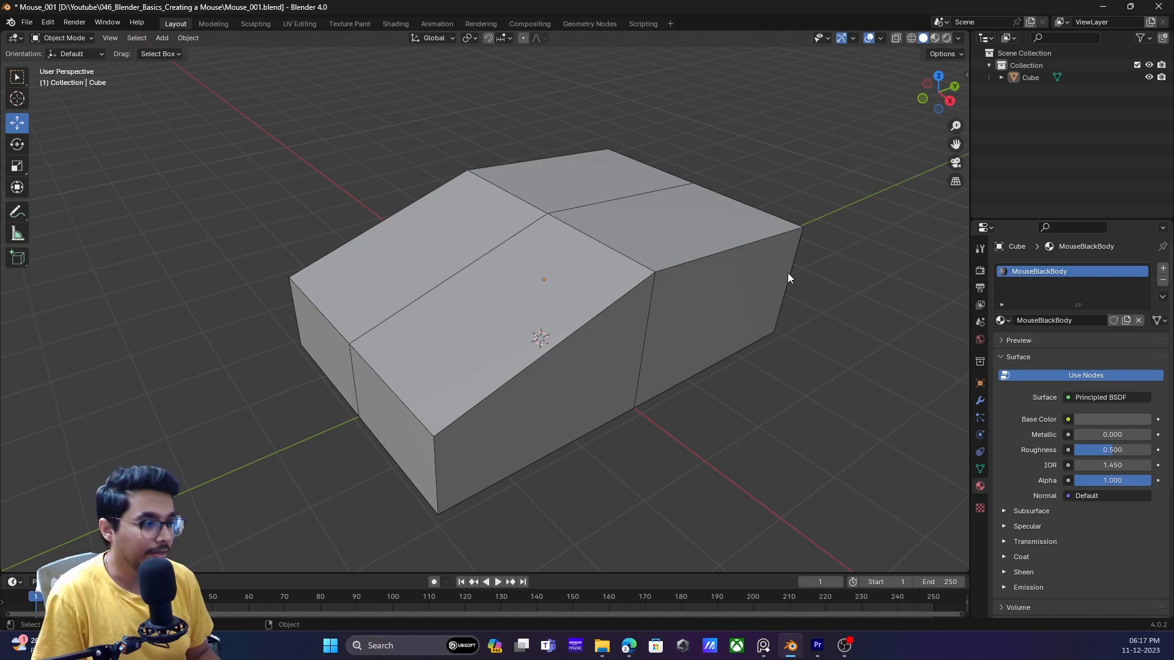
# - Hide the wireframe overlay and open the mouse body in Edit Mode
pyautogui.moveTo(739, 275); pyautogui.dragTo(786, 262, button='middle')
pyautogui.press('Tab')
pyautogui.click(764, 225)
pyautogui.press('Tab')
pyautogui.click(880, 38)
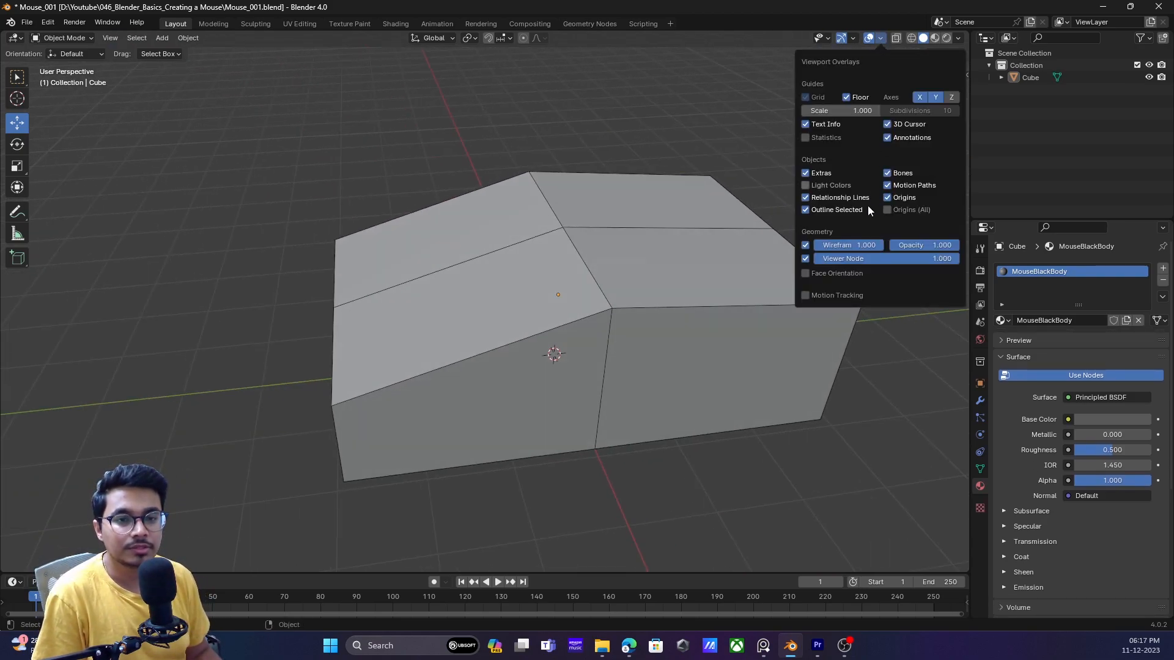
pyautogui.click(807, 247)
pyautogui.moveTo(757, 275); pyautogui.dragTo(687, 248, button='middle')
pyautogui.click(687, 249)
pyautogui.moveTo(805, 274)
pyautogui.mouseDown(button='middle')
pyautogui.moveTo(719, 271)
pyautogui.moveTo(806, 285)
pyautogui.mouseUp(button='middle')
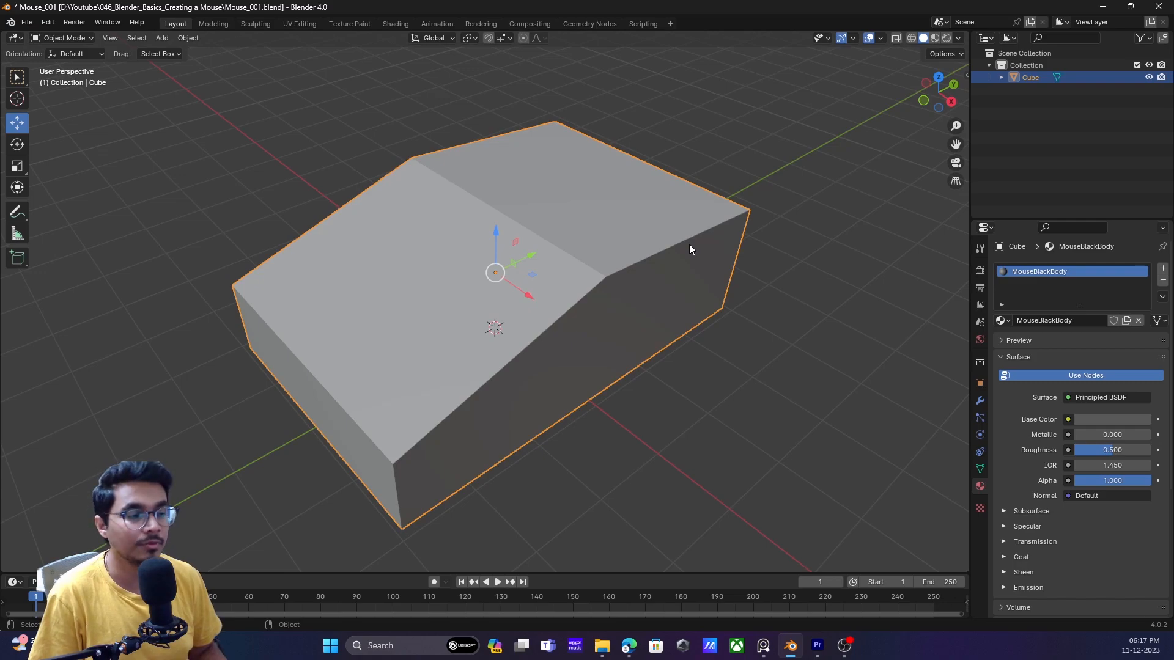
pyautogui.moveTo(641, 281); pyautogui.dragTo(586, 342, button='middle')
pyautogui.press('Tab')
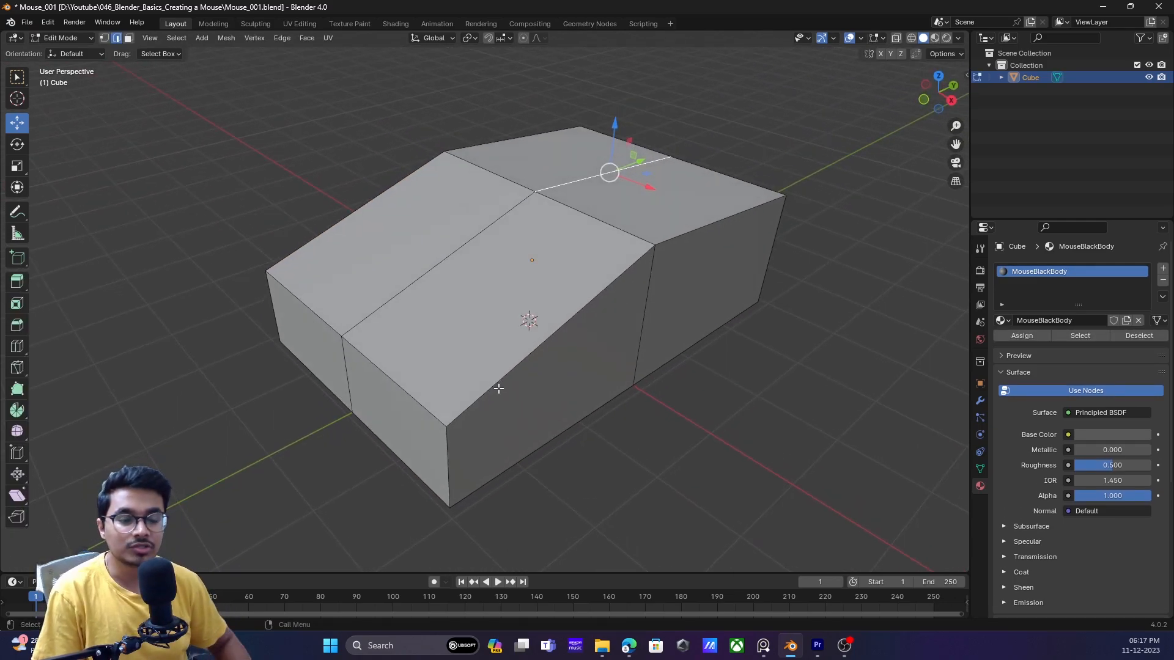
pyautogui.moveTo(502, 367); pyautogui.dragTo(524, 394, button='middle')
pyautogui.hotkey('ctrl', 'r')
pyautogui.click(519, 388)
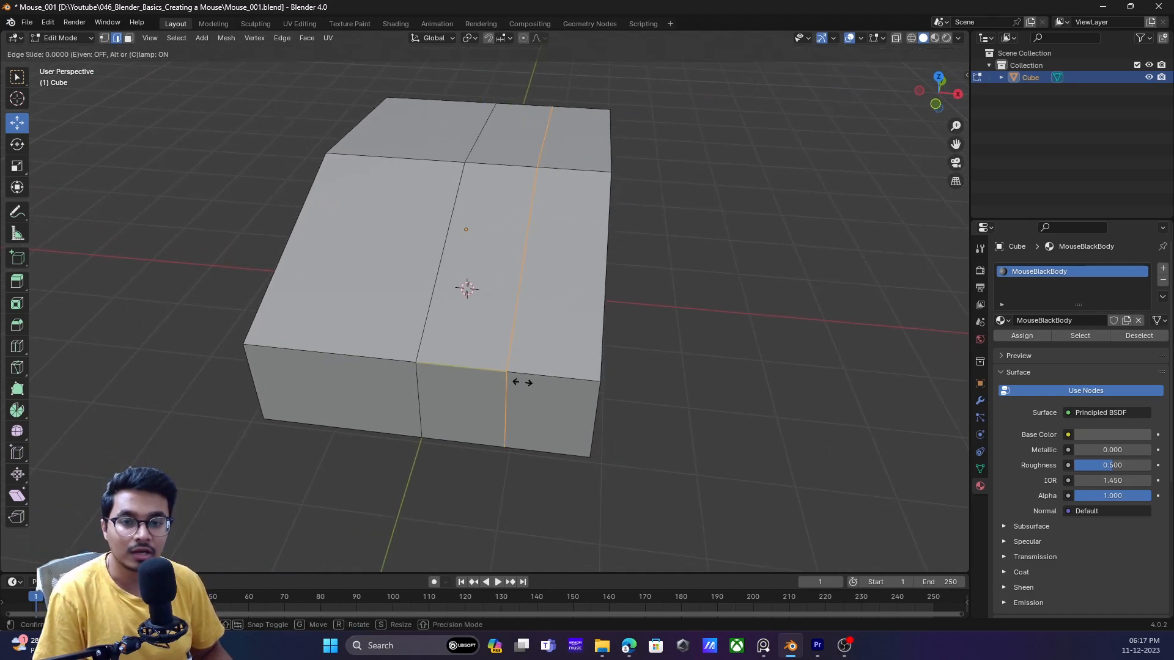
pyautogui.rightClick(558, 391)
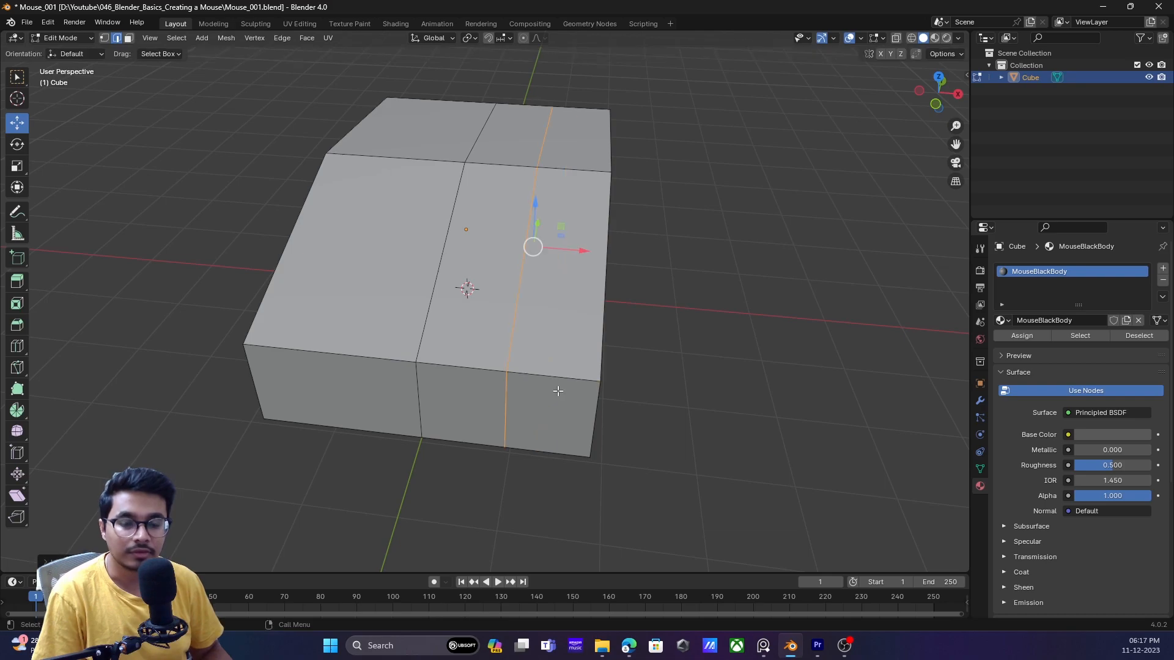
pyautogui.hotkey('ctrl', 'z')
# - Add a lengthwise loop cut to the right half of the body and slide it close to the right side
pyautogui.hotkey('ctrl', 'r')
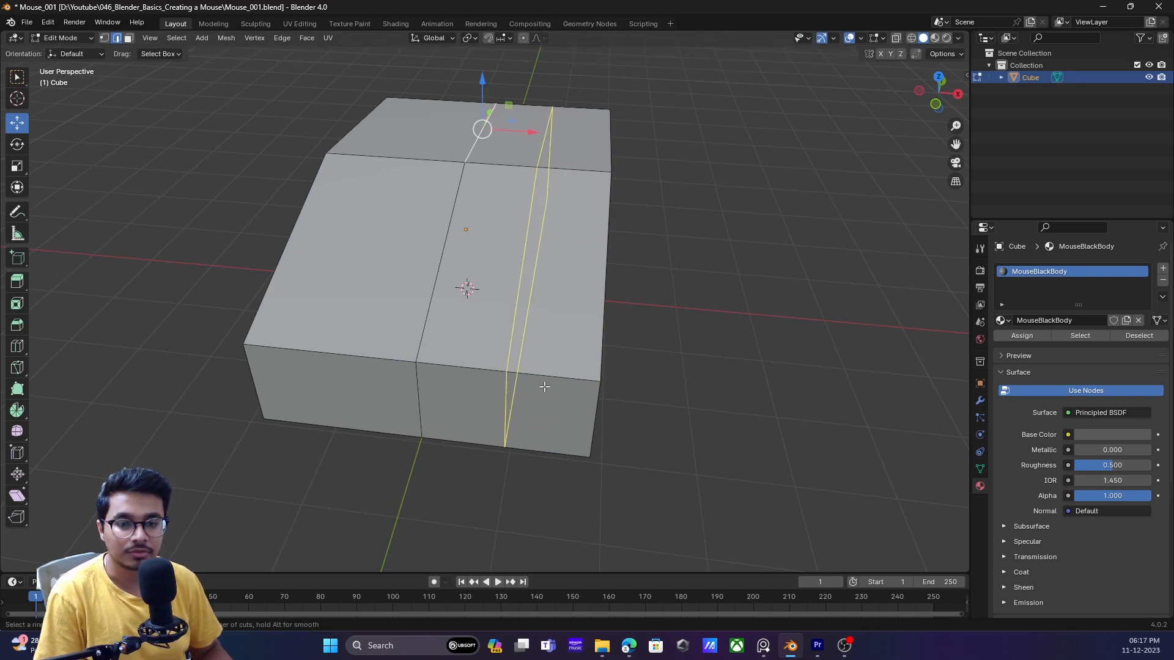
pyautogui.click(544, 386)
pyautogui.click(591, 391)
pyautogui.click(721, 346)
pyautogui.moveTo(603, 361); pyautogui.dragTo(542, 313, button='middle')
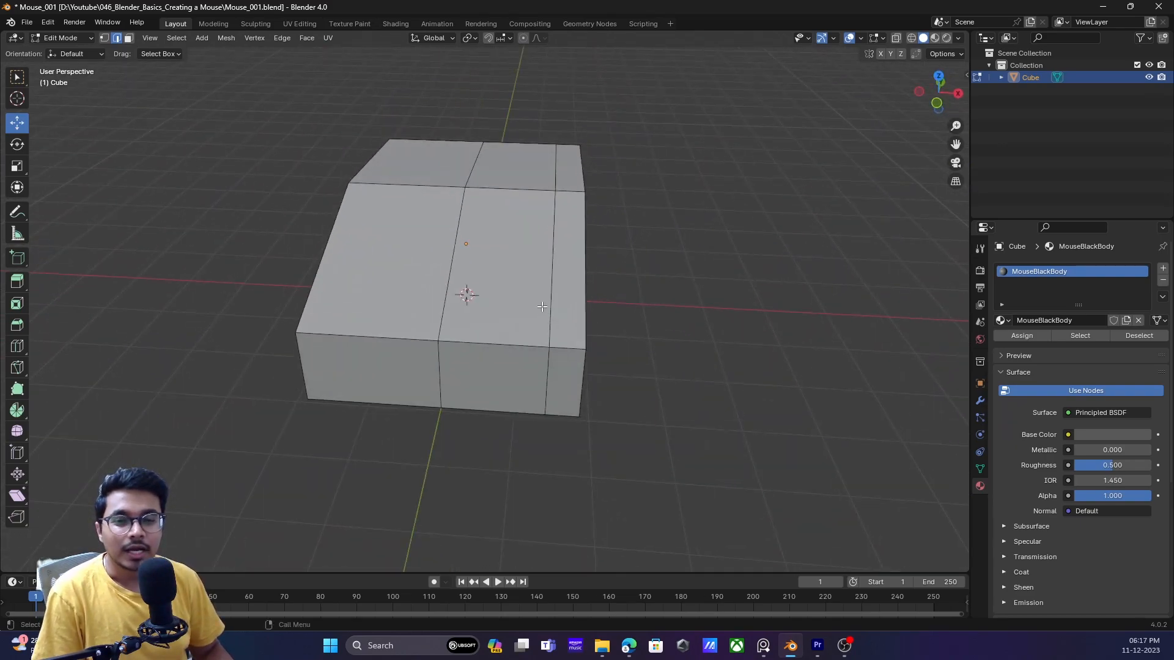
# - Add a matching lengthwise loop cut to the left half, slide it close to the left side and clear the selection
pyautogui.hotkey('ctrl', 'r')
pyautogui.click(359, 343)
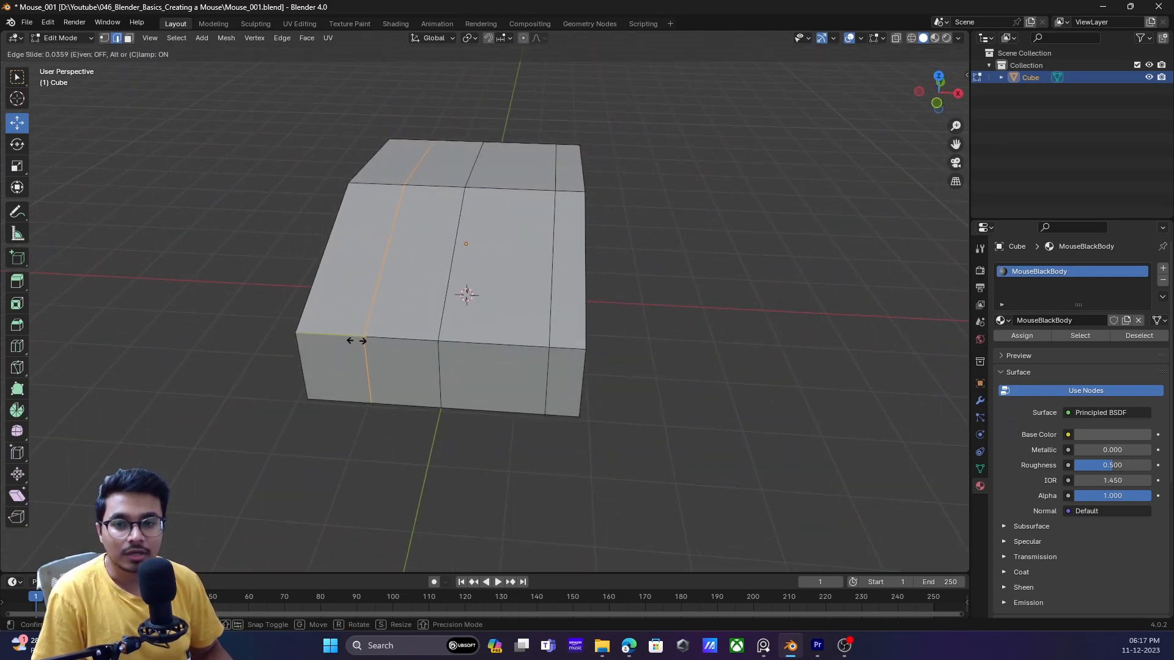
pyautogui.click(314, 334)
pyautogui.moveTo(459, 385); pyautogui.dragTo(395, 370, button='middle')
pyautogui.hotkey('alt', 'a')
# - With X-ray on, select all faces of the body's left half and delete them
pyautogui.moveTo(534, 343); pyautogui.dragTo(490, 250, button='middle')
pyautogui.moveTo(239, 289); pyautogui.dragTo(286, 268, button='middle')
pyautogui.moveTo(375, 284); pyautogui.dragTo(353, 259, button='middle')
pyautogui.hotkey('alt', 'z')
pyautogui.moveTo(276, 71); pyautogui.dragTo(404, 455)
pyautogui.moveTo(419, 259); pyautogui.dragTo(412, 275, button='middle')
pyautogui.press('3')
pyautogui.moveTo(291, 144); pyautogui.dragTo(304, 165, button='middle')
pyautogui.moveTo(280, 126); pyautogui.dragTo(438, 491)
pyautogui.moveTo(506, 328); pyautogui.dragTo(524, 348, button='middle')
pyautogui.press('x')
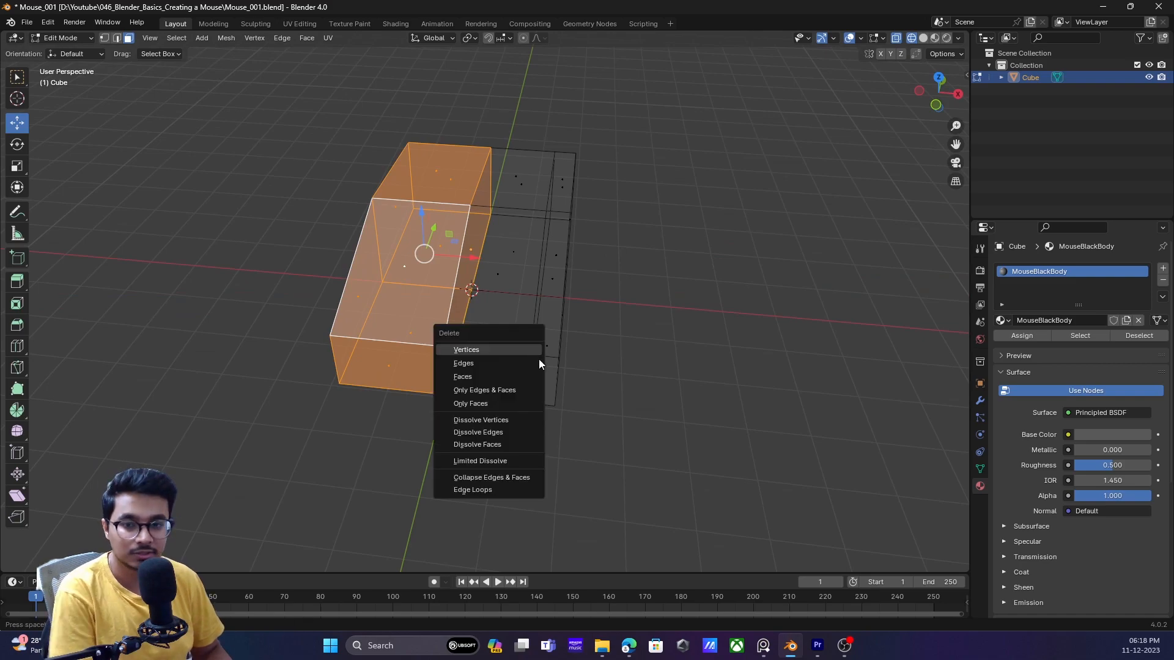
pyautogui.click(501, 375)
# - Return the half body to solid shading in Object Mode and show its modifier properties
pyautogui.moveTo(641, 271)
pyautogui.mouseDown(button='middle')
pyautogui.moveTo(605, 296)
pyautogui.moveTo(706, 275)
pyautogui.moveTo(606, 272)
pyautogui.moveTo(697, 270)
pyautogui.moveTo(691, 294)
pyautogui.moveTo(658, 281)
pyautogui.moveTo(639, 294)
pyautogui.moveTo(512, 294)
pyautogui.moveTo(468, 190)
pyautogui.mouseUp(button='middle')
pyautogui.press('z')
pyautogui.click(629, 290)
pyautogui.moveTo(530, 276); pyautogui.dragTo(580, 281, button='middle')
pyautogui.press('Tab')
pyautogui.click(681, 288)
pyautogui.click(538, 314)
pyautogui.moveTo(538, 314); pyautogui.dragTo(648, 288, button='middle')
pyautogui.click(980, 402)
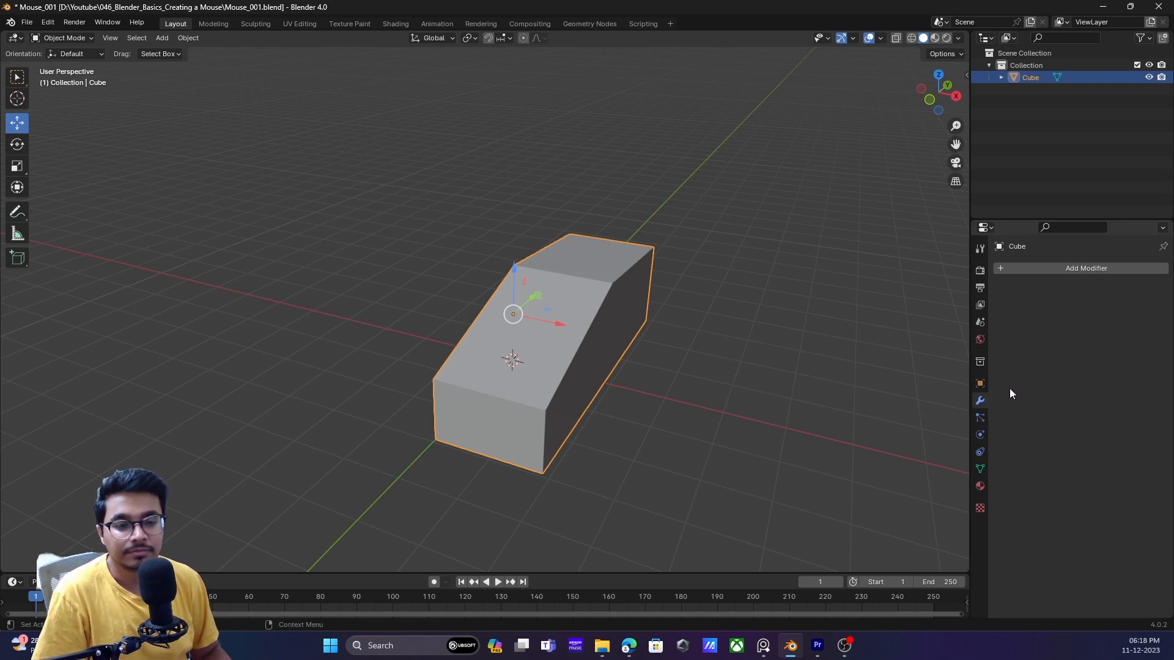
pyautogui.click(1036, 268)
pyautogui.click(1013, 267)
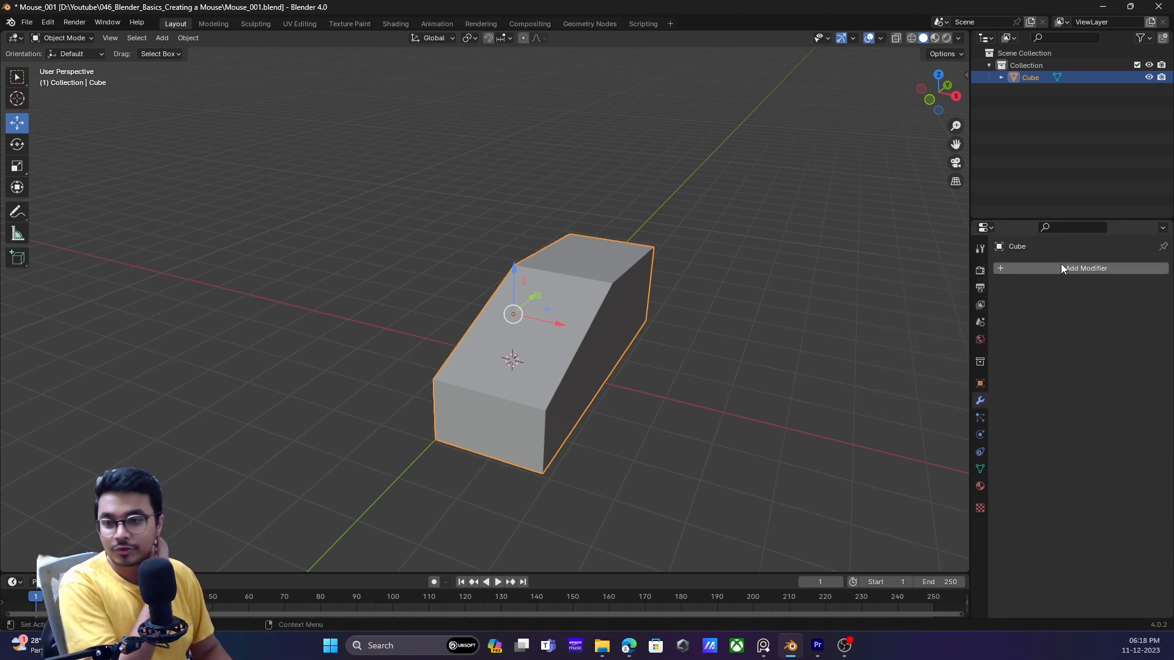
pyautogui.click(1018, 269)
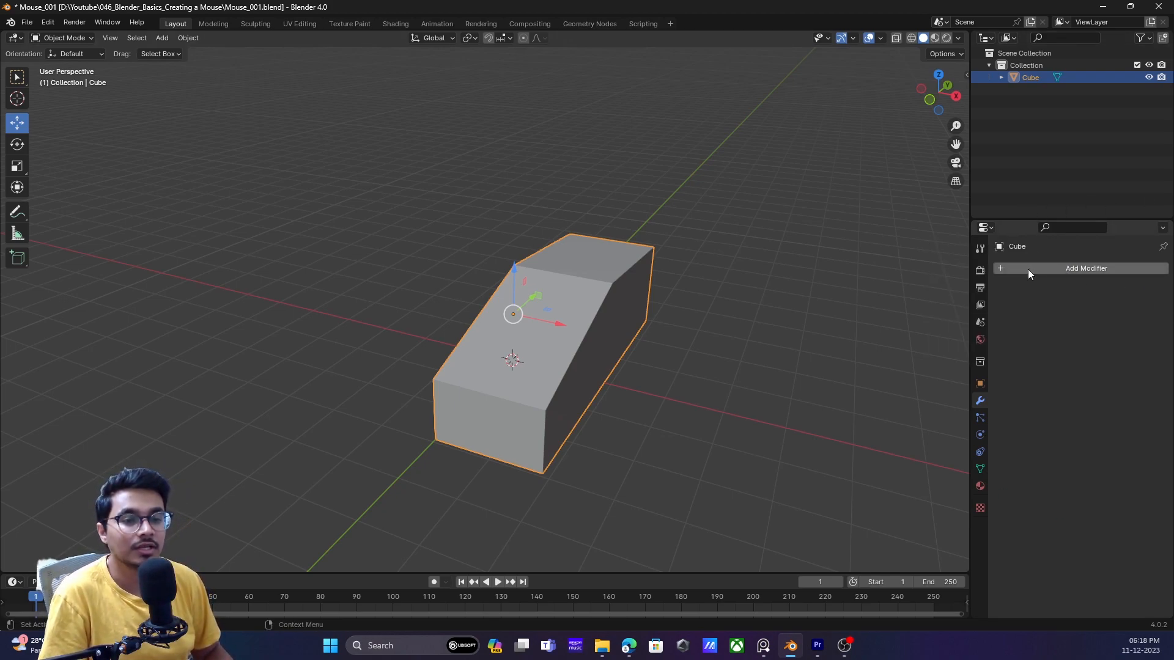
pyautogui.click(1022, 269)
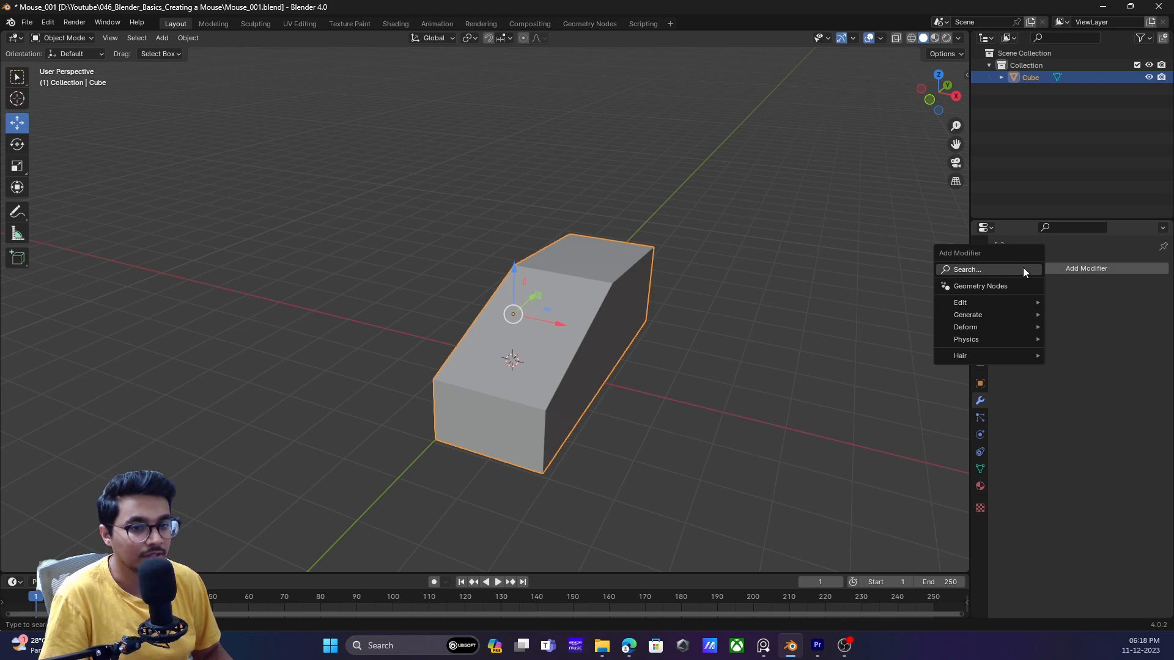
pyautogui.click(1070, 268)
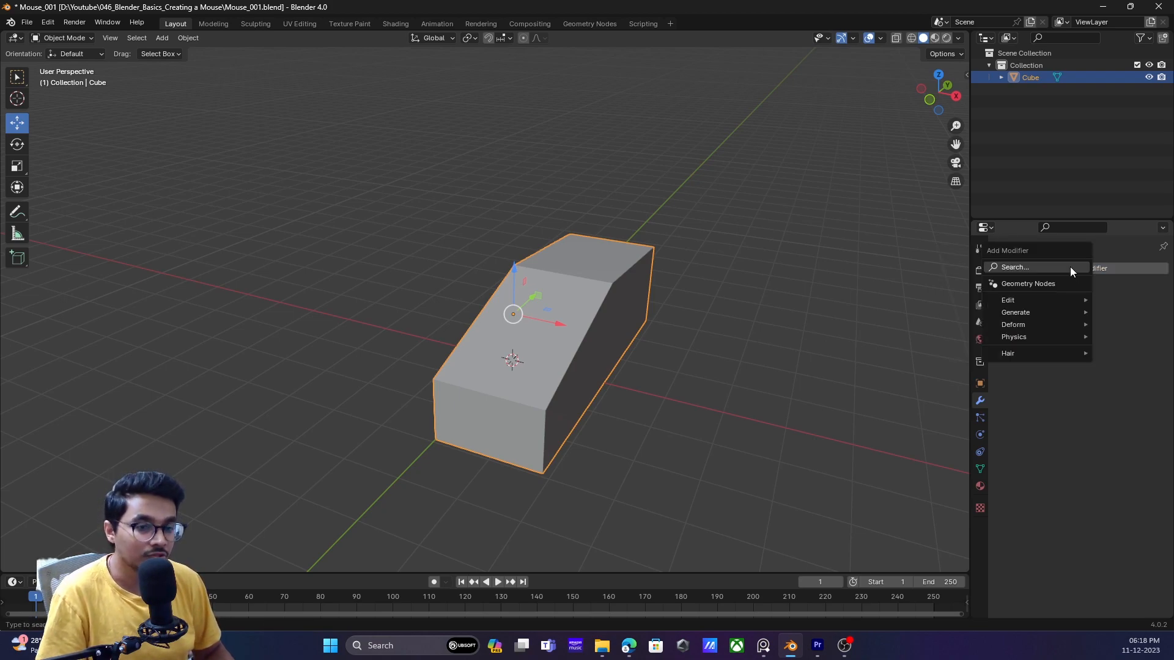
pyautogui.write('mir')
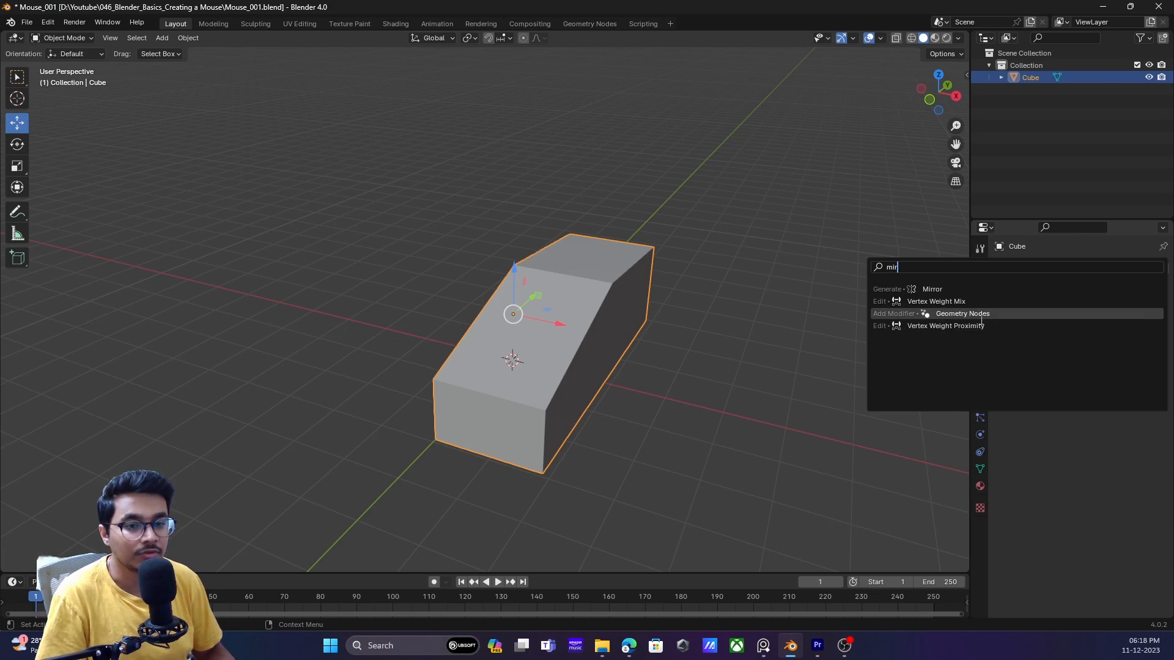
pyautogui.press('Escape')
# - Try adding a Mirror modifier to the half body, and undo it
pyautogui.click(1081, 271)
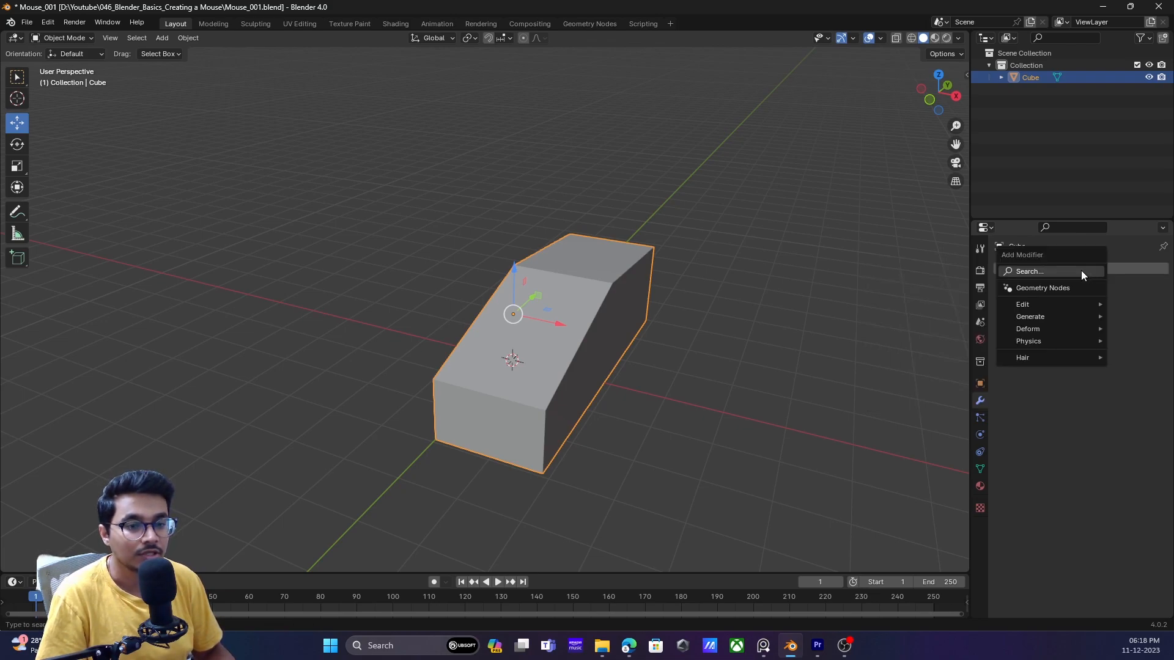
pyautogui.click(1032, 272)
pyautogui.write('mirr')
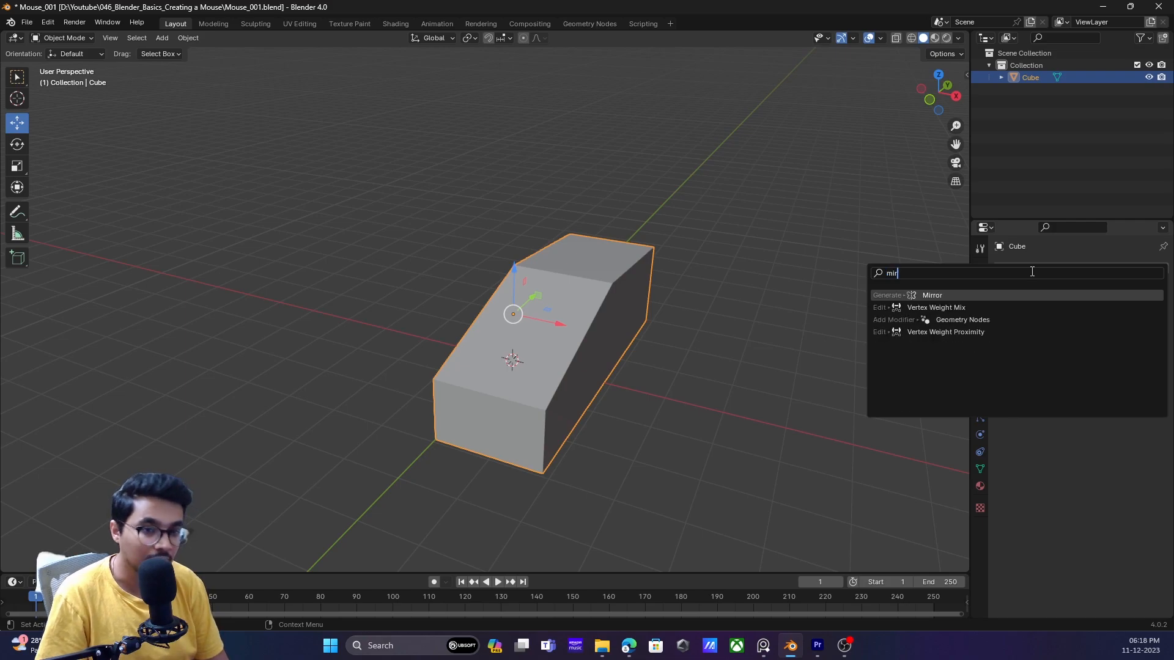
pyautogui.click(924, 296)
pyautogui.moveTo(540, 310); pyautogui.dragTo(563, 351, button='middle')
pyautogui.hotkey('ctrl', 'z')
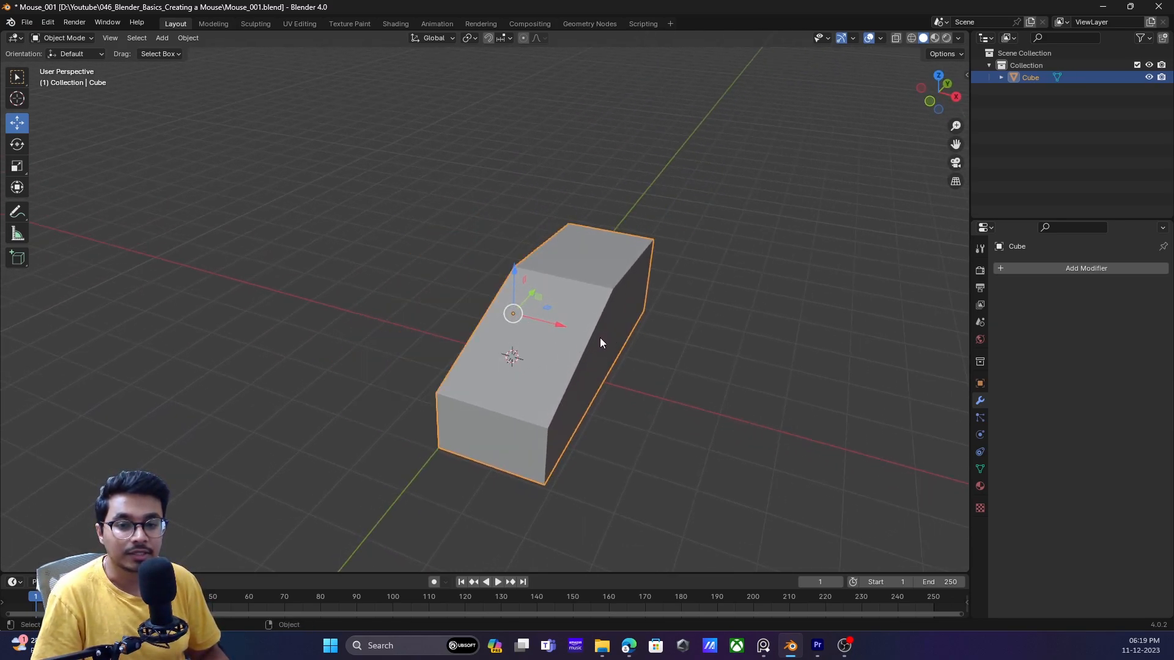
pyautogui.moveTo(602, 330); pyautogui.dragTo(600, 297, button='middle')
pyautogui.hotkey('ctrl', 'z')
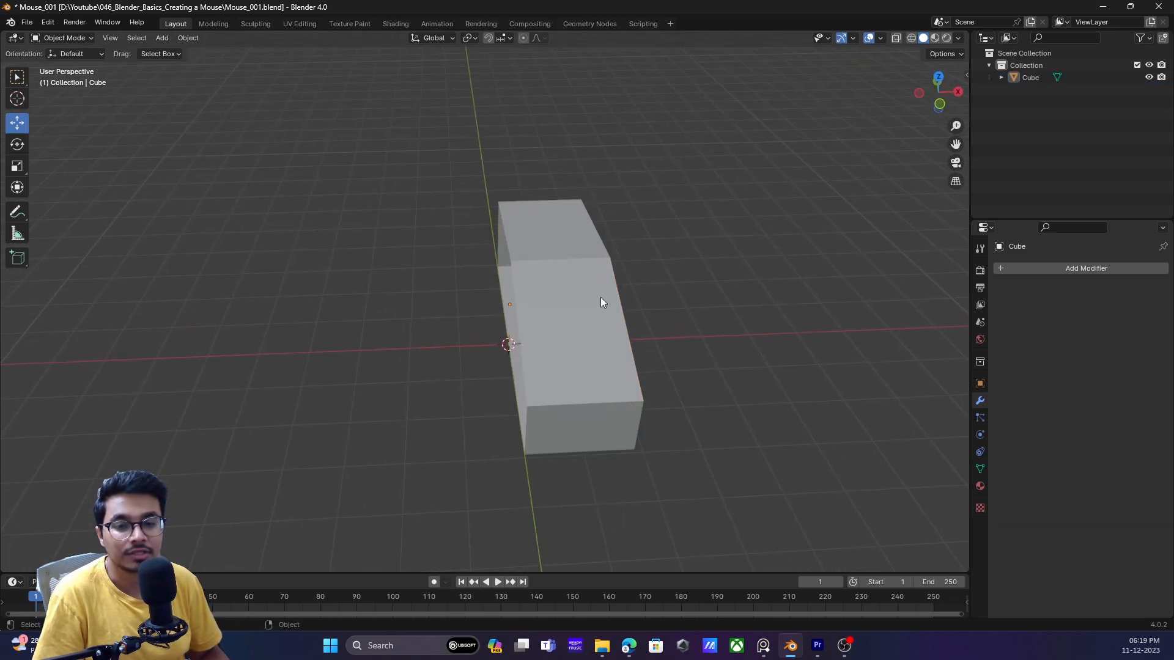
# - Place the 3D cursor on the body's outer right side and set the object's origin to the 3D cursor
pyautogui.click(601, 297)
pyautogui.keyDown('shift'); pyautogui.rightClick(609, 302); pyautogui.keyUp('shift')
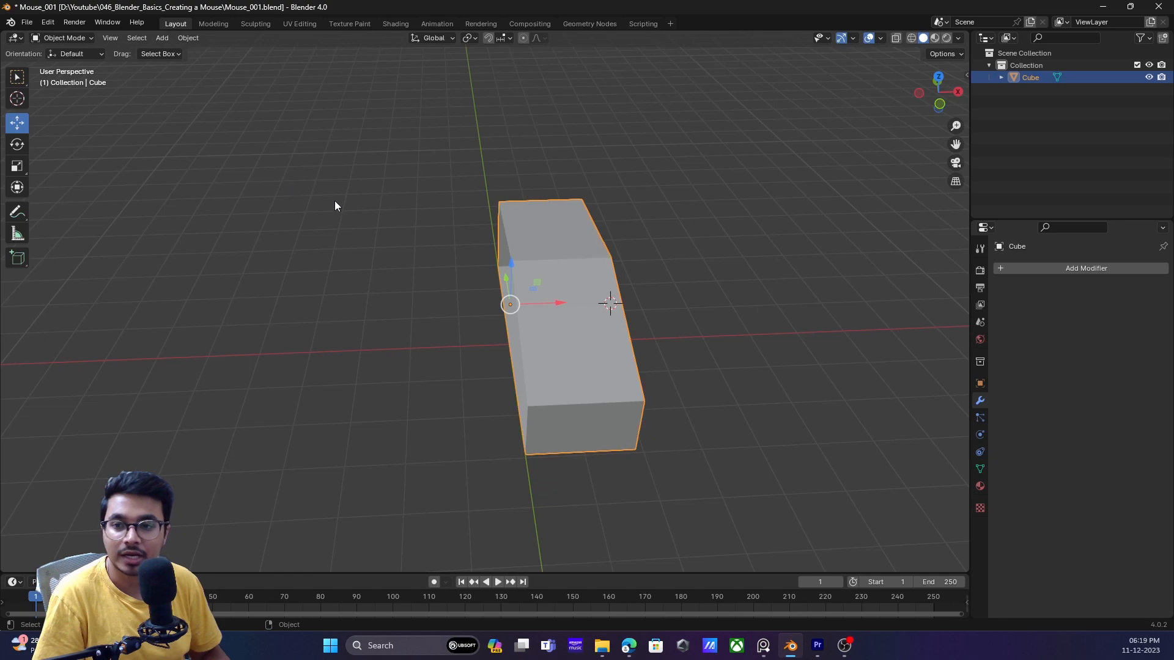
pyautogui.click(177, 39)
pyautogui.moveTo(220, 64)
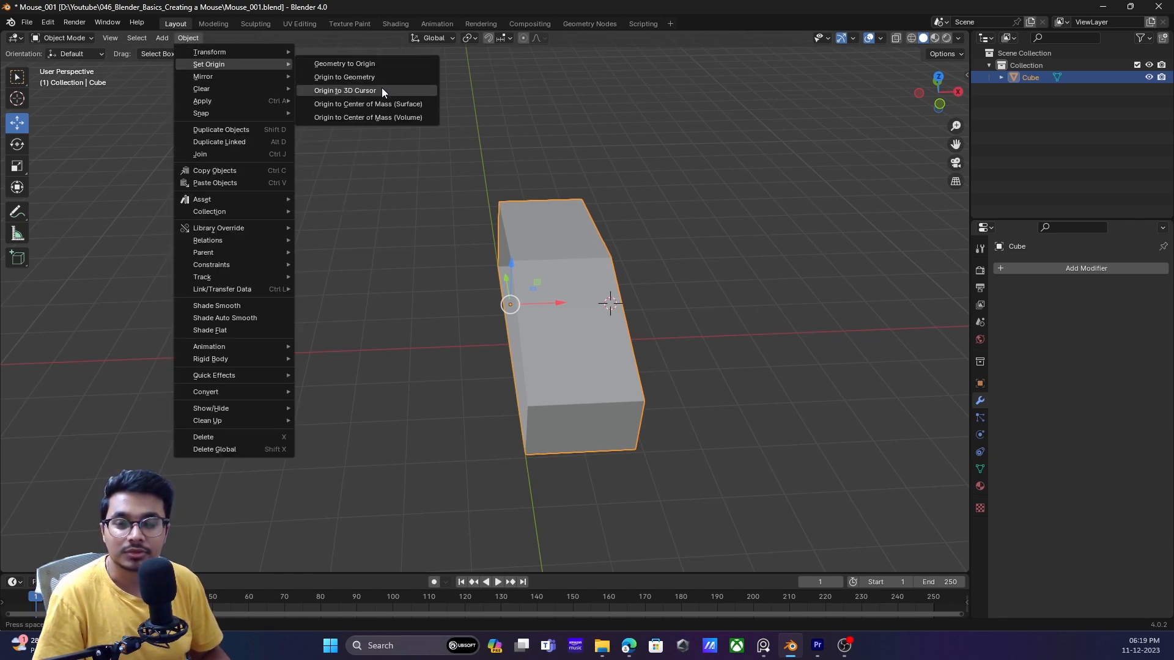
pyautogui.click(381, 89)
pyautogui.moveTo(787, 243); pyautogui.dragTo(576, 351, button='middle')
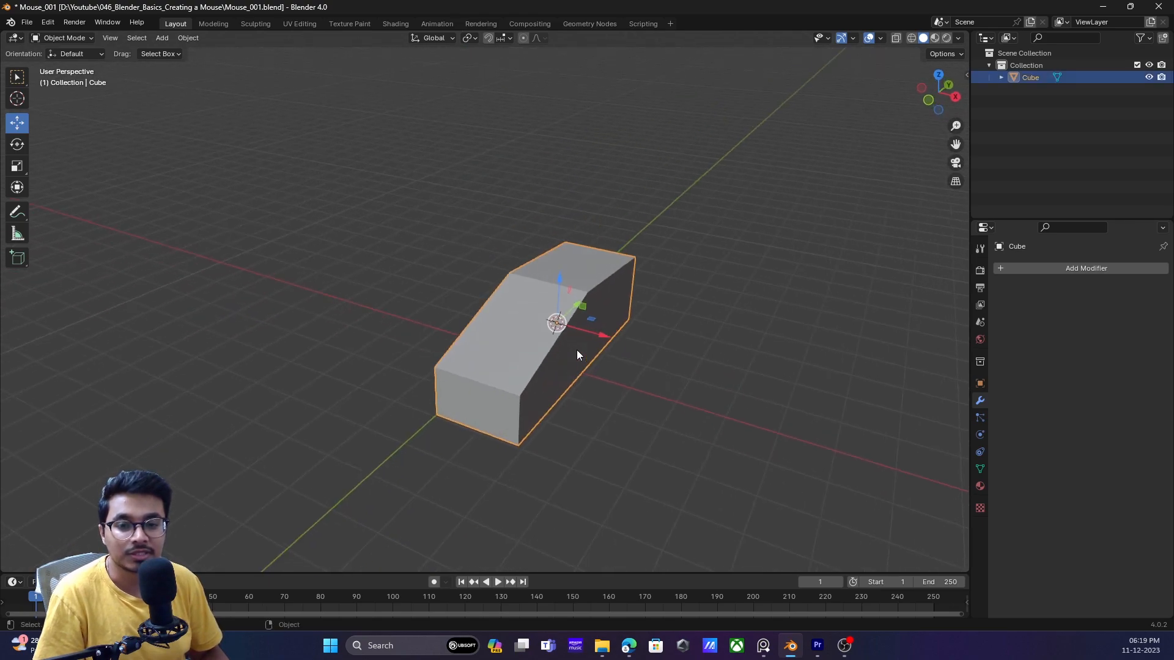
# - Snap the 3D cursor to the world origin and deselect the half body
pyautogui.hotkey('shift', 's')
pyautogui.click(529, 398)
pyautogui.moveTo(530, 397); pyautogui.dragTo(749, 299, button='middle')
pyautogui.click(749, 300)
pyautogui.moveTo(566, 341); pyautogui.dragTo(510, 346, button='middle')
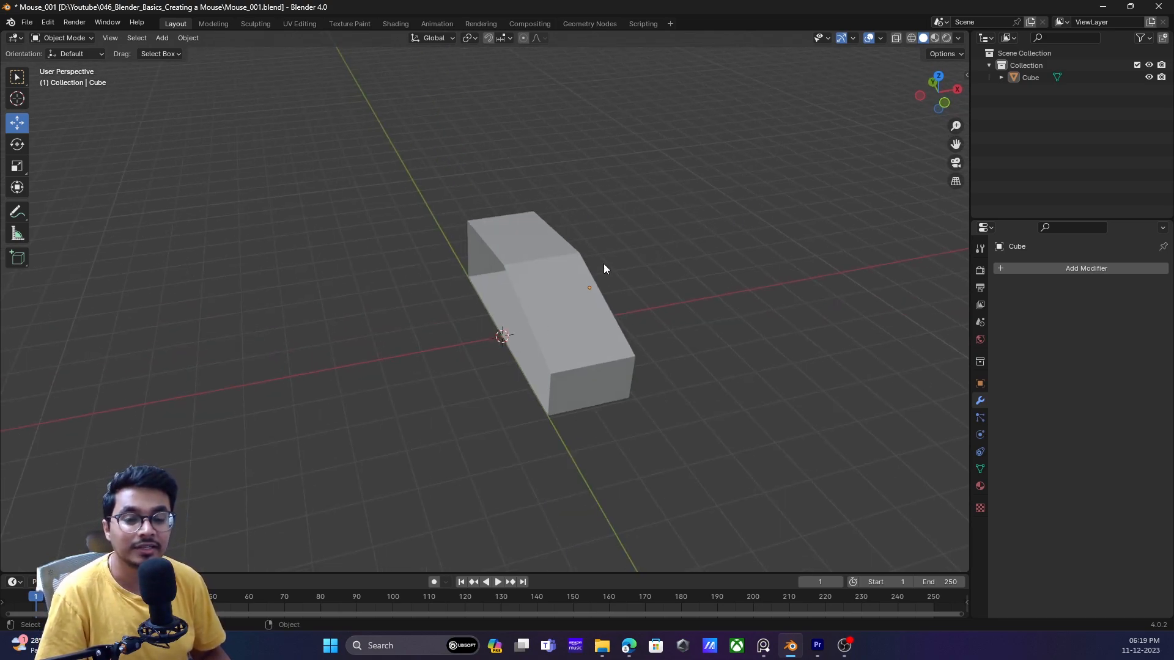
pyautogui.moveTo(587, 291); pyautogui.dragTo(549, 313, button='middle')
# - Select the half body and add a Mirror modifier on the X axis, leaving the mirror object empty
pyautogui.click(570, 324)
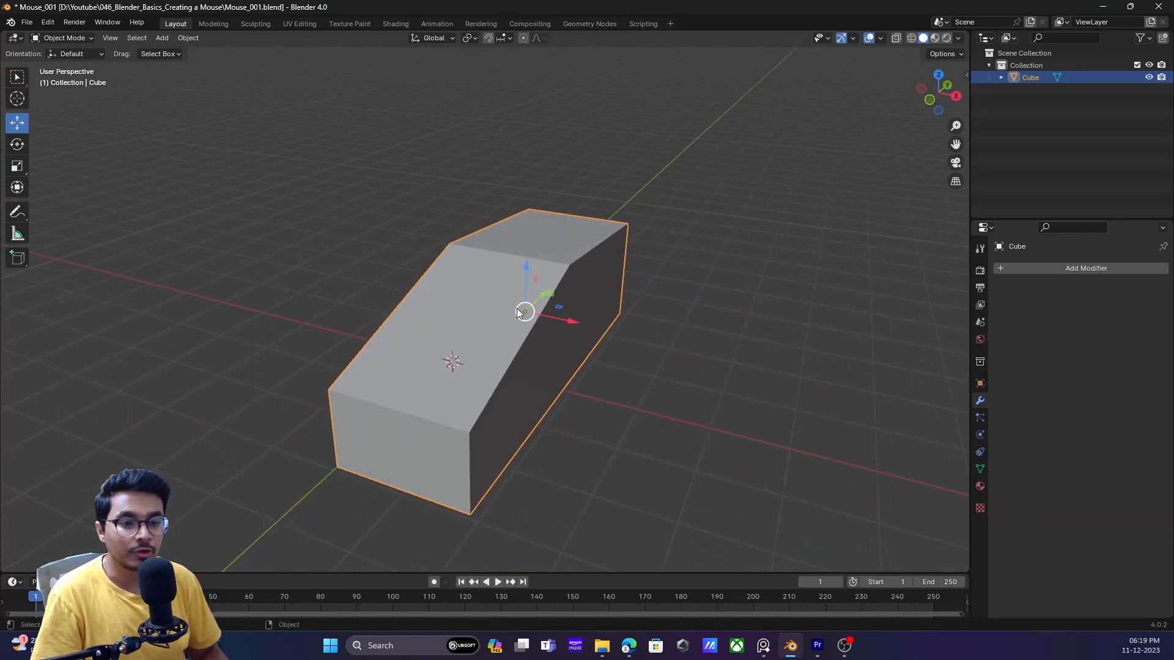
pyautogui.click(1108, 270)
pyautogui.moveTo(1058, 303)
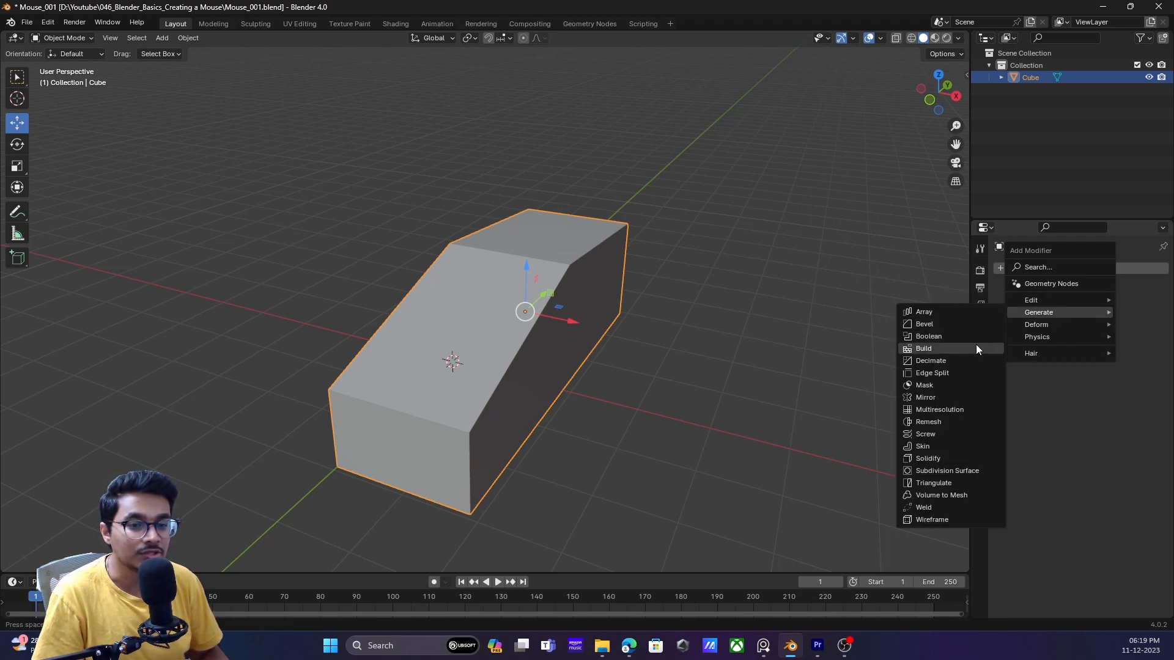
pyautogui.click(930, 397)
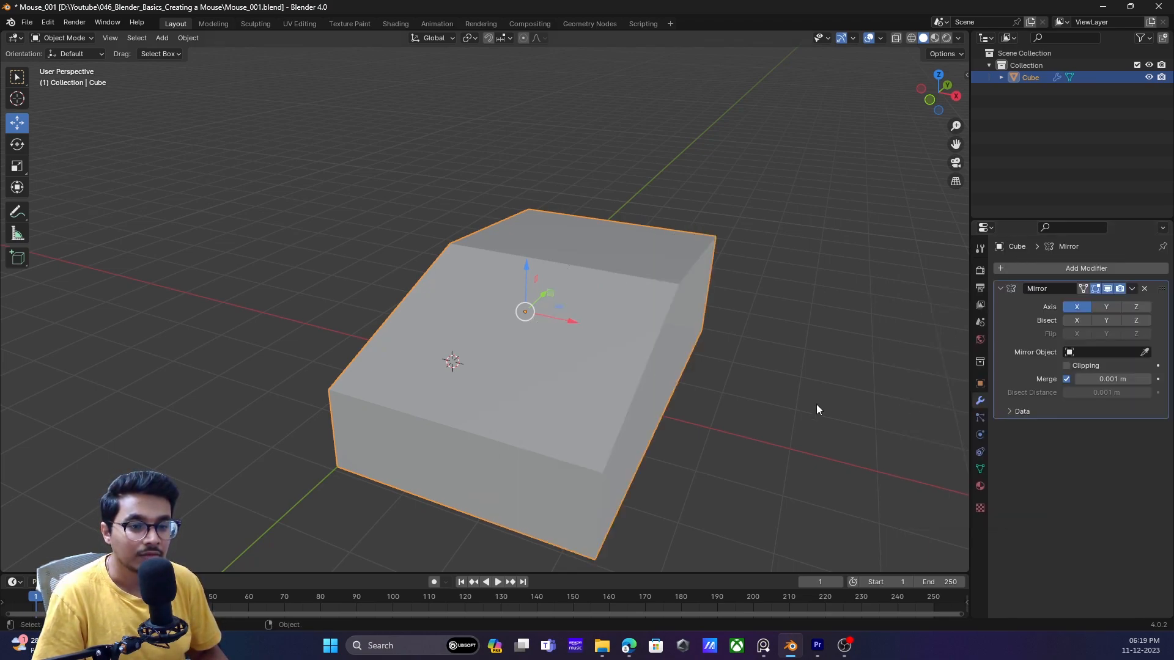
pyautogui.moveTo(680, 322); pyautogui.dragTo(573, 319, button='middle')
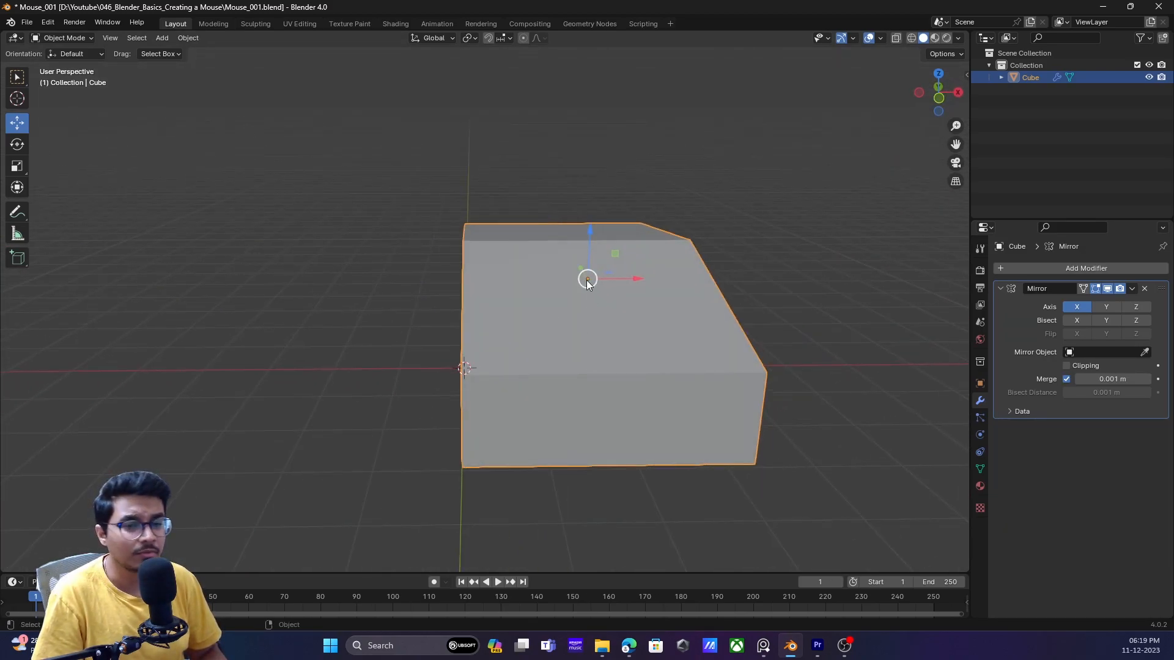
pyautogui.moveTo(563, 267); pyautogui.dragTo(602, 315, button='middle')
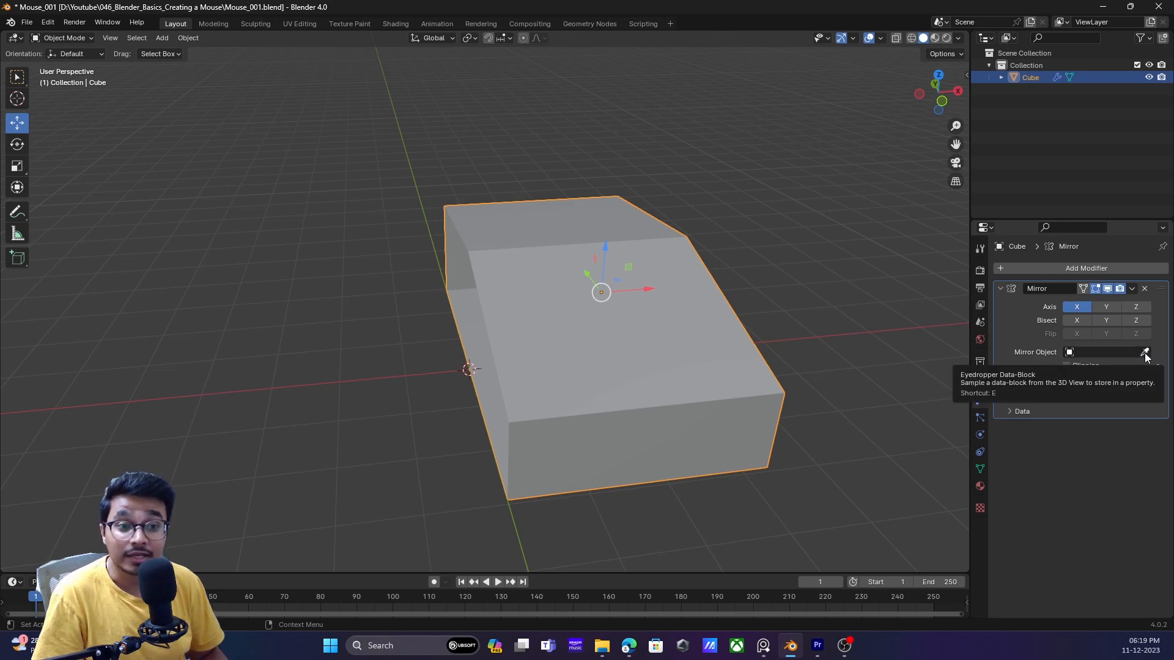
pyautogui.click(1069, 353)
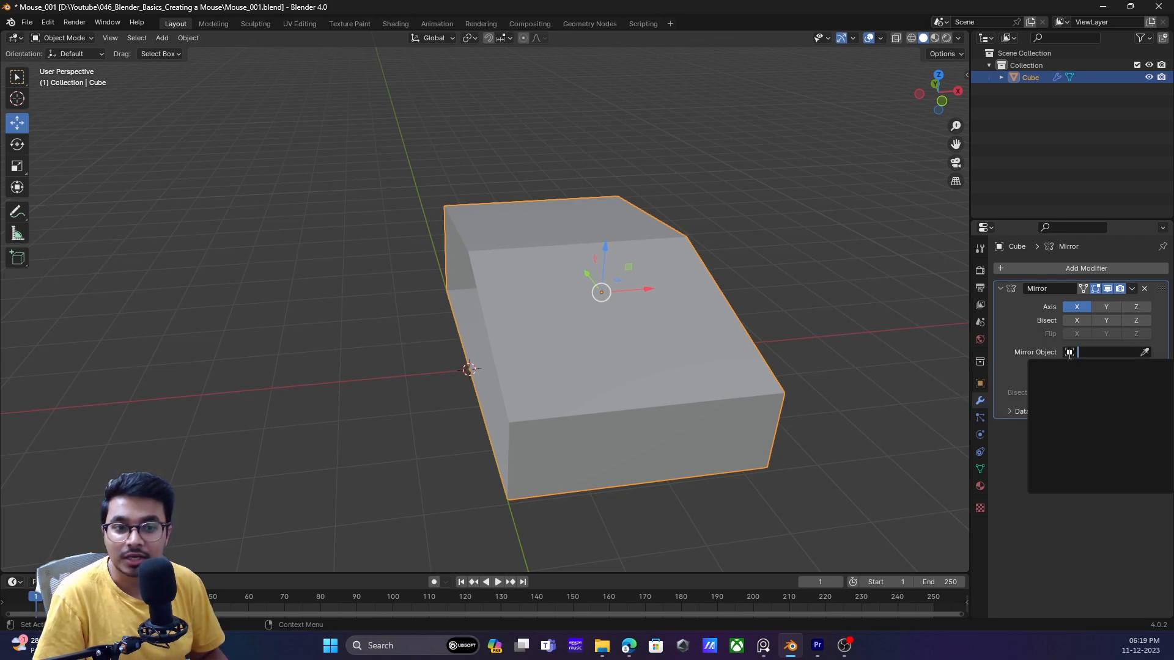
pyautogui.click(811, 329)
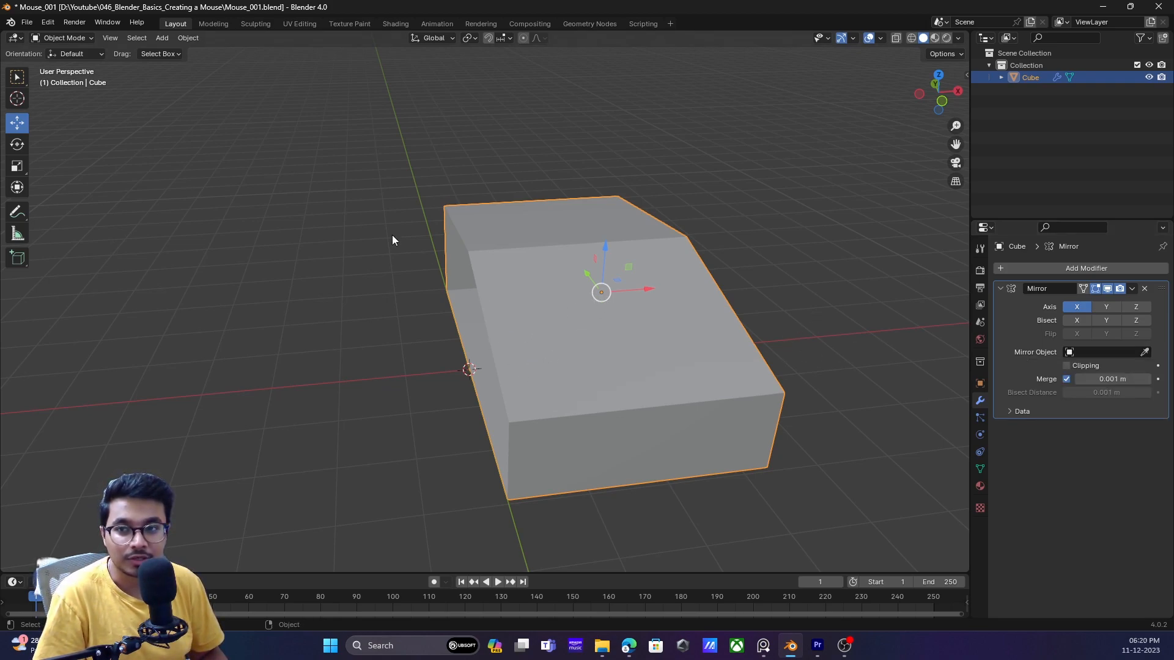
# - Set the body's origin to the 3D cursor so the mirror runs through the centre line
pyautogui.click(191, 37)
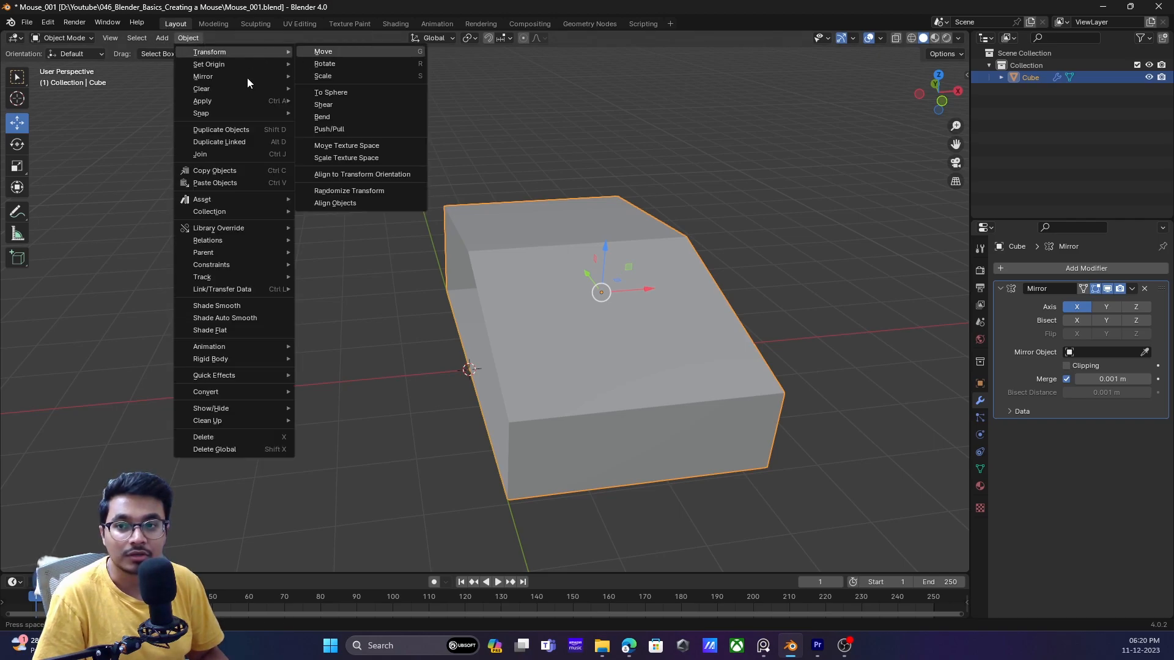
pyautogui.moveTo(242, 66)
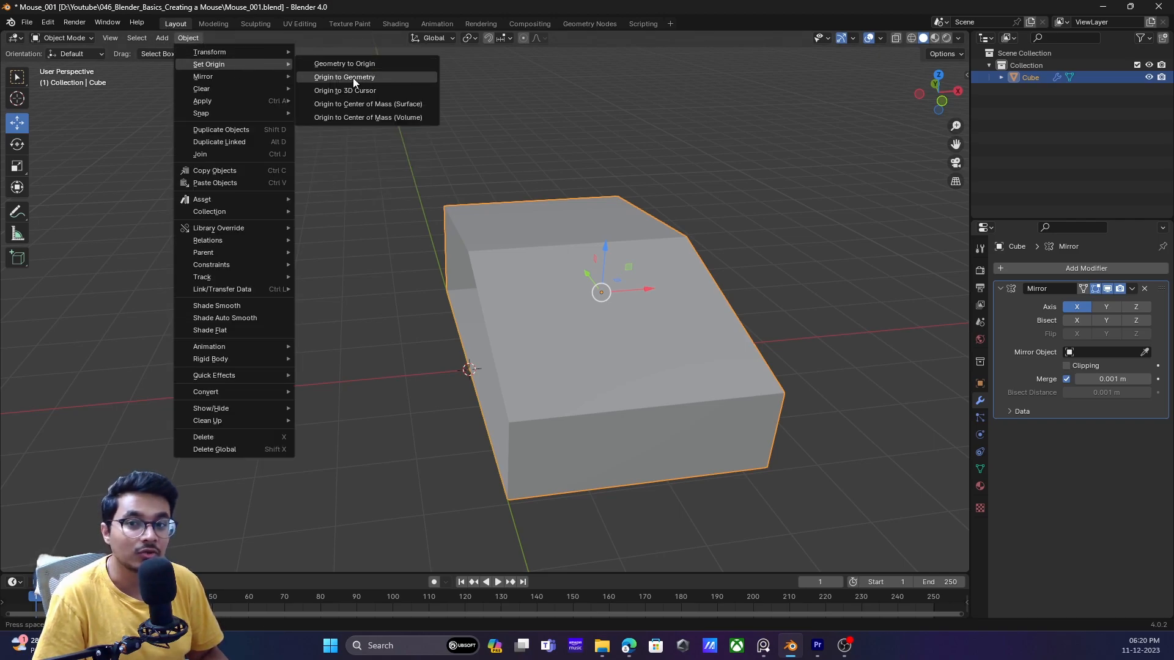
pyautogui.click(375, 90)
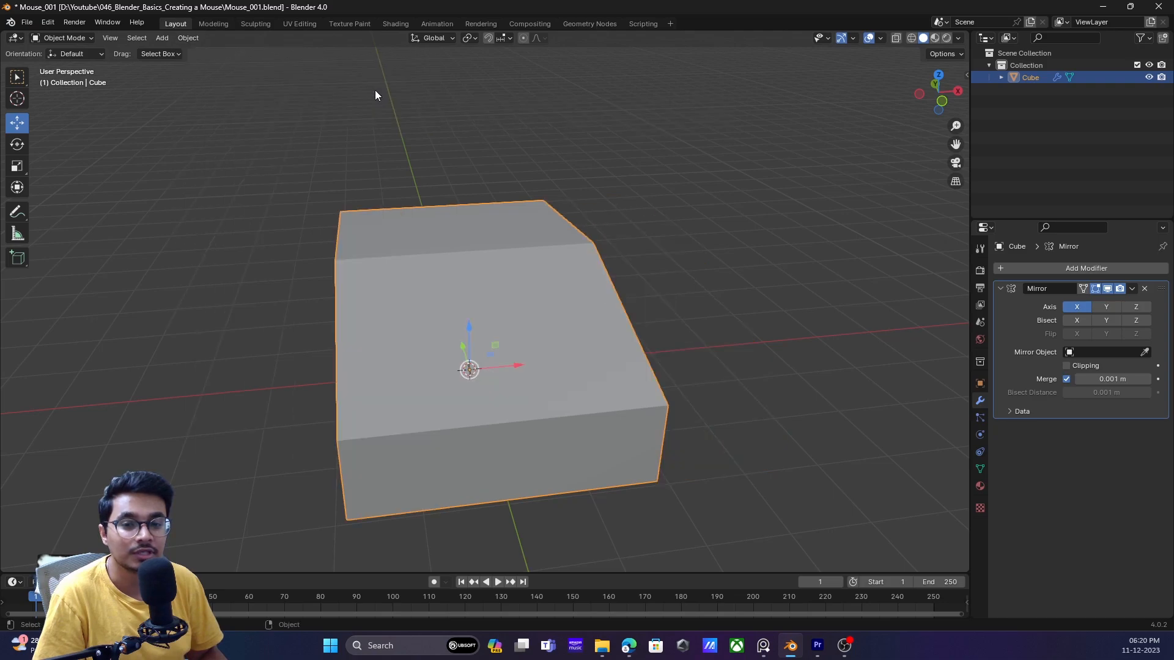
pyautogui.moveTo(453, 394)
pyautogui.mouseDown(button='middle')
pyautogui.moveTo(563, 364)
pyautogui.moveTo(447, 387)
pyautogui.mouseUp(button='middle')
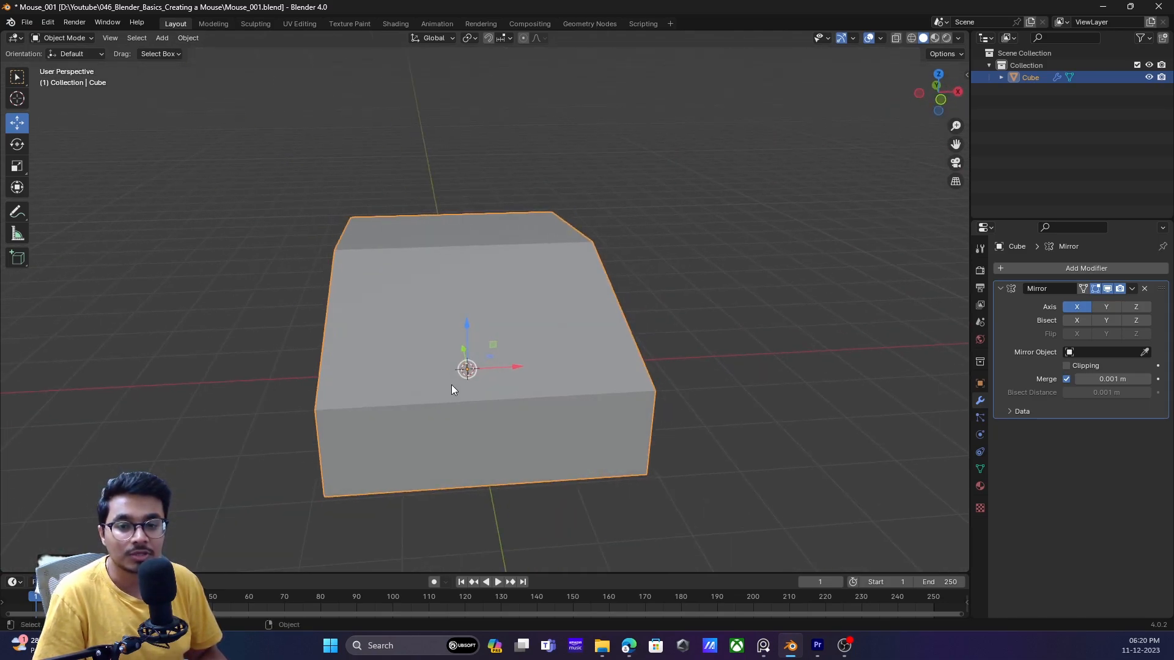
pyautogui.moveTo(585, 372); pyautogui.dragTo(589, 328, button='middle')
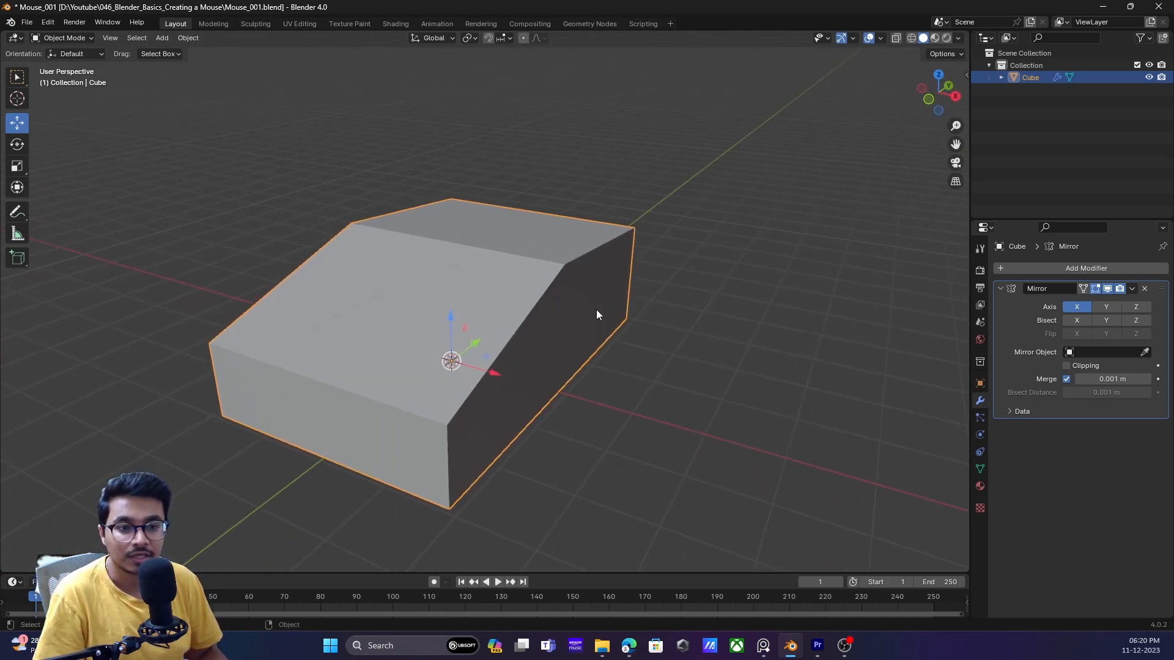
# - Try the Mirror modifier on the Y and Z axes in different combinations, and return it to X only
pyautogui.moveTo(559, 237); pyautogui.dragTo(620, 260, button='middle')
pyautogui.click(1108, 307)
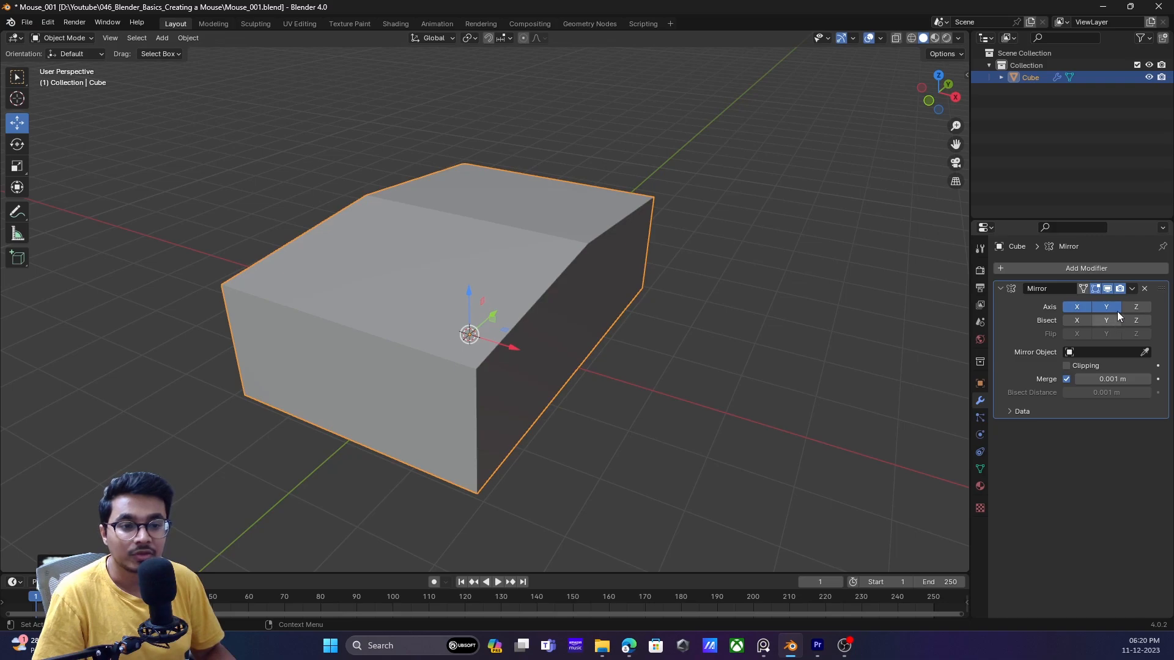
pyautogui.click(1143, 307)
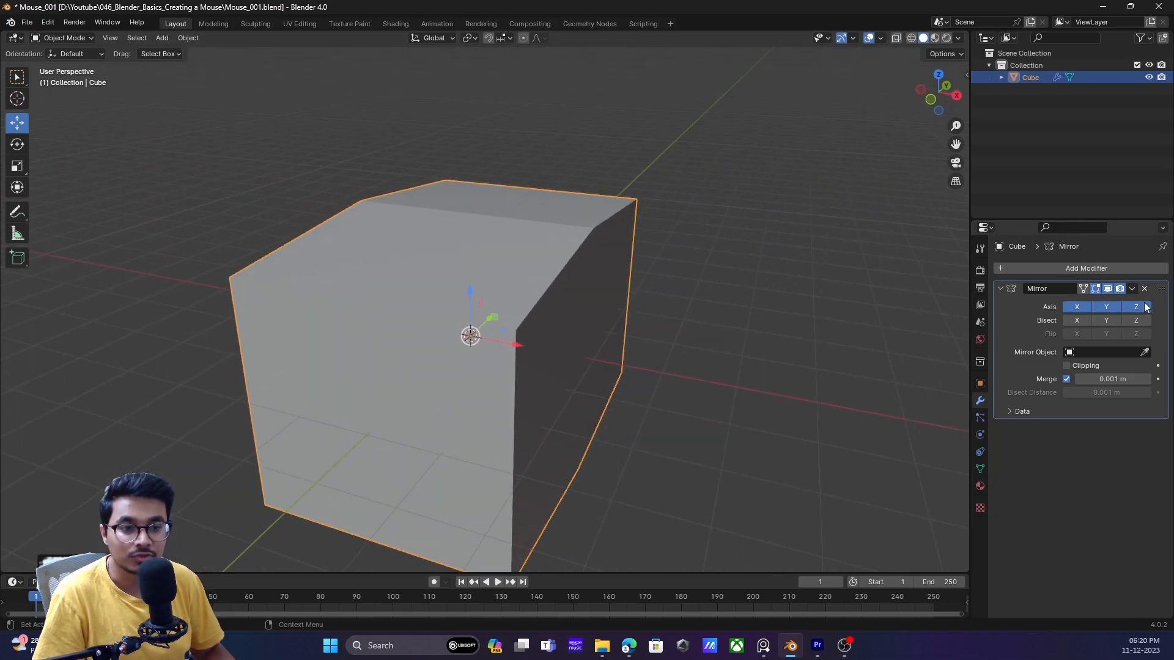
pyautogui.click(1102, 306)
pyautogui.click(1102, 306)
pyautogui.click(1083, 307)
pyautogui.click(1105, 307)
pyautogui.click(1133, 308)
pyautogui.click(1134, 307)
pyautogui.click(1134, 307)
pyautogui.click(1103, 308)
pyautogui.click(1106, 308)
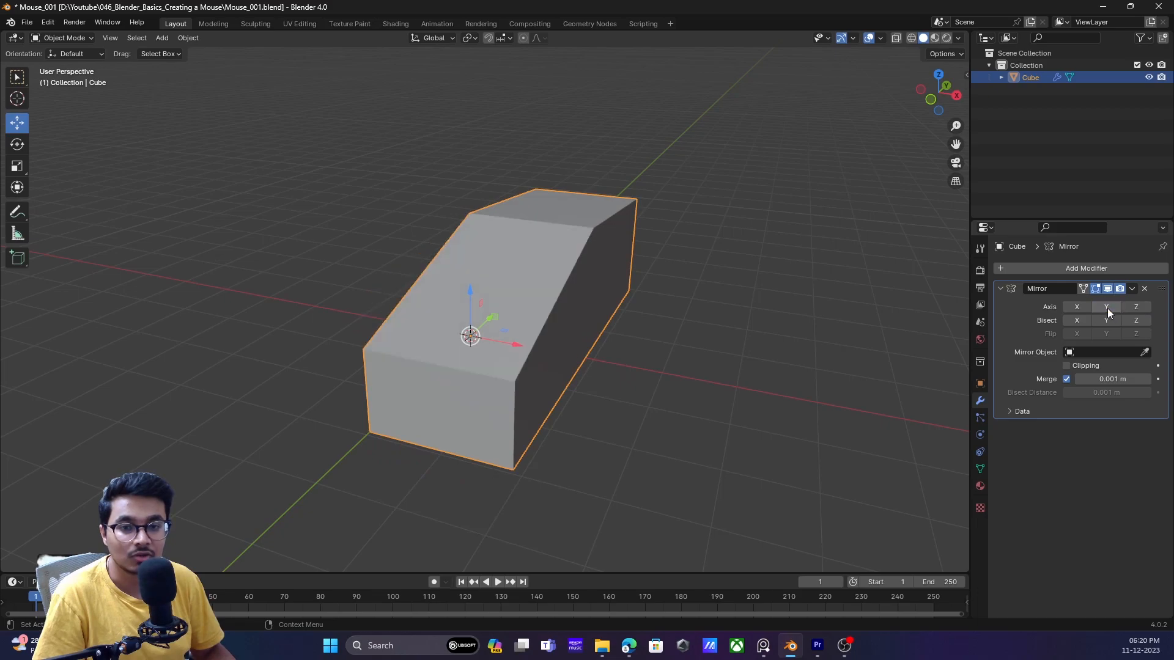
pyautogui.click(1076, 307)
# - Try moving the body's front outer vertical edge along Y, and undo the move
pyautogui.moveTo(673, 306); pyautogui.dragTo(658, 334, button='middle')
pyautogui.click(631, 374)
pyautogui.click(554, 357)
pyautogui.keyDown('shift'); pyautogui.moveTo(494, 394); pyautogui.dragTo(411, 292, button='middle'); pyautogui.keyUp('shift')
pyautogui.press('Tab')
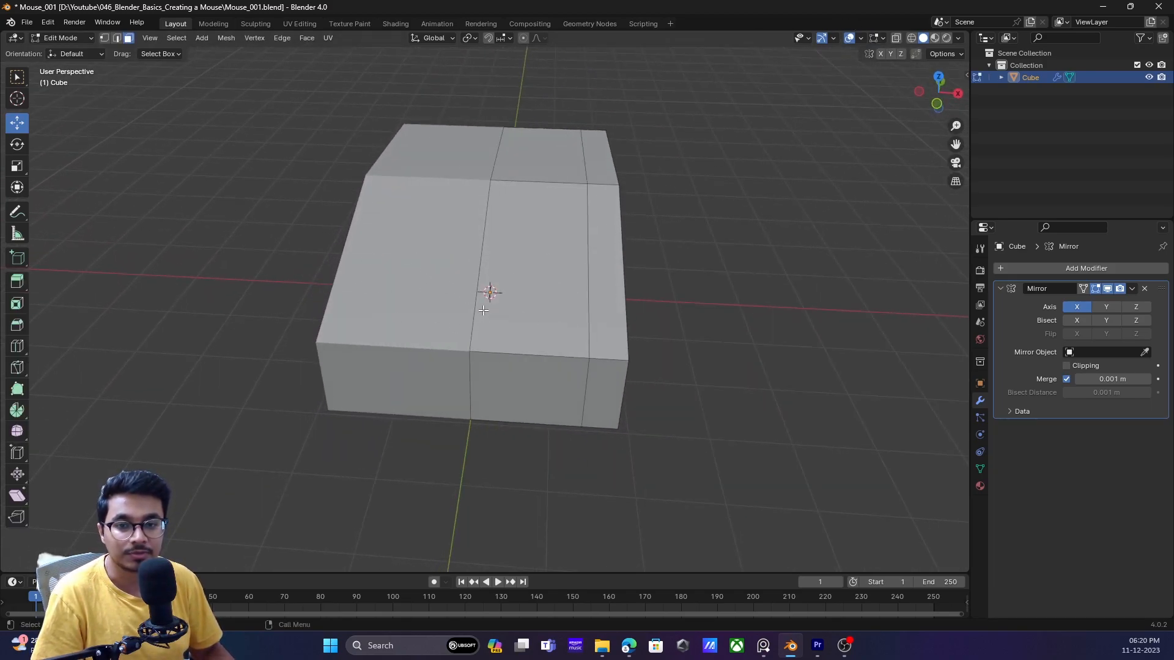
pyautogui.press('2')
pyautogui.click(624, 397)
pyautogui.moveTo(638, 401); pyautogui.dragTo(622, 389, button='middle')
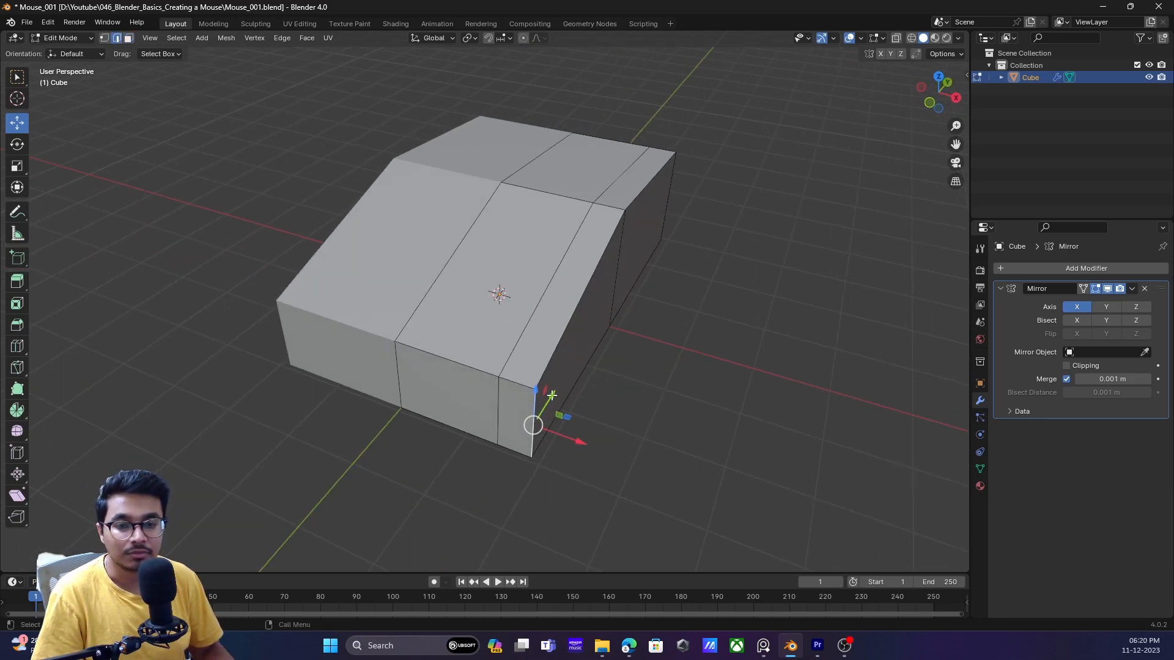
pyautogui.moveTo(551, 395); pyautogui.dragTo(564, 375)
pyautogui.hotkey('ctrl', 'z')
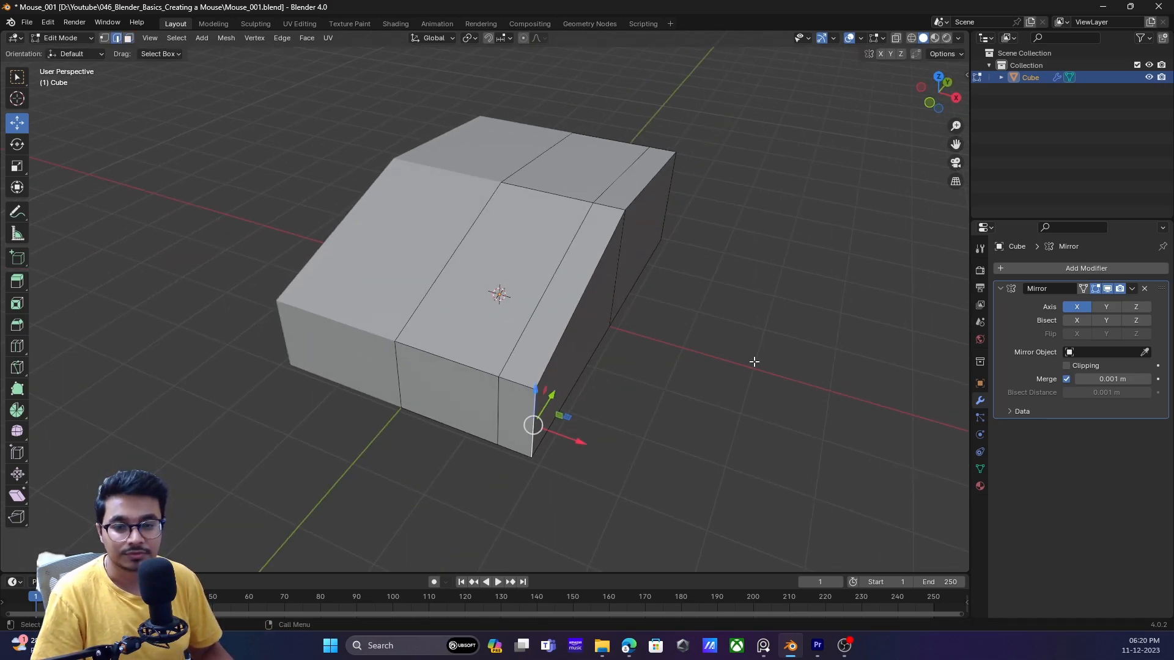
# - Turn on the wireframe overlay in Object Mode so all edges show, and deselect the body
pyautogui.press('Tab')
pyautogui.moveTo(537, 365); pyautogui.dragTo(833, 61, button='middle')
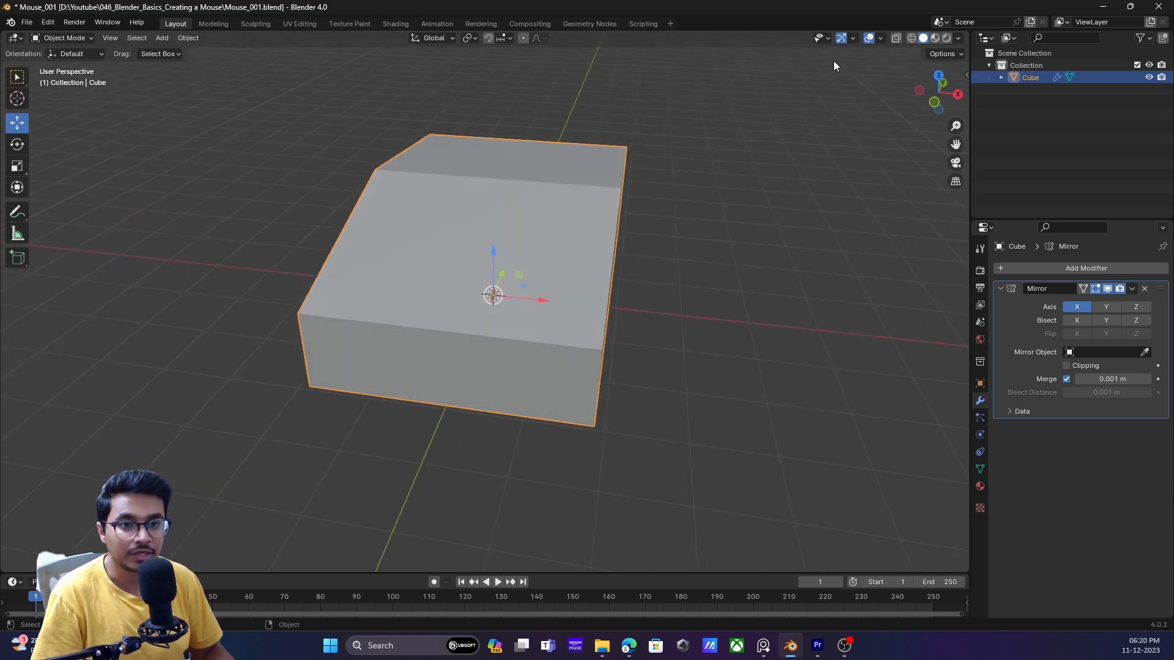
pyautogui.click(881, 38)
pyautogui.click(806, 245)
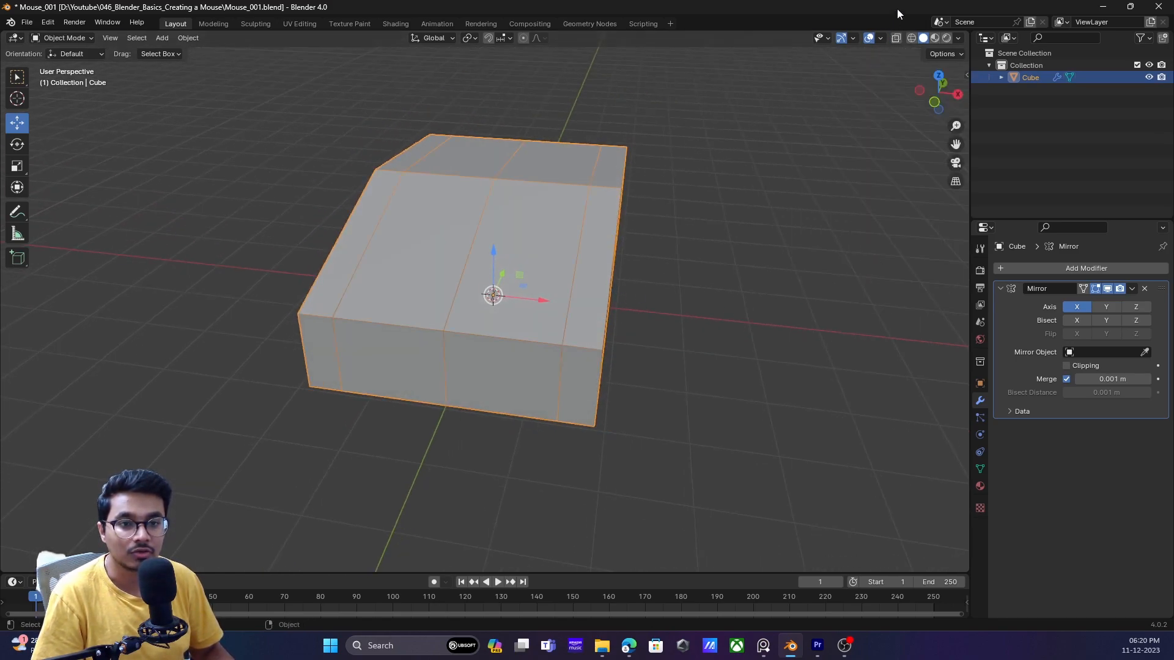
pyautogui.click(880, 38)
pyautogui.click(690, 249)
pyautogui.moveTo(690, 250); pyautogui.dragTo(423, 350, button='middle')
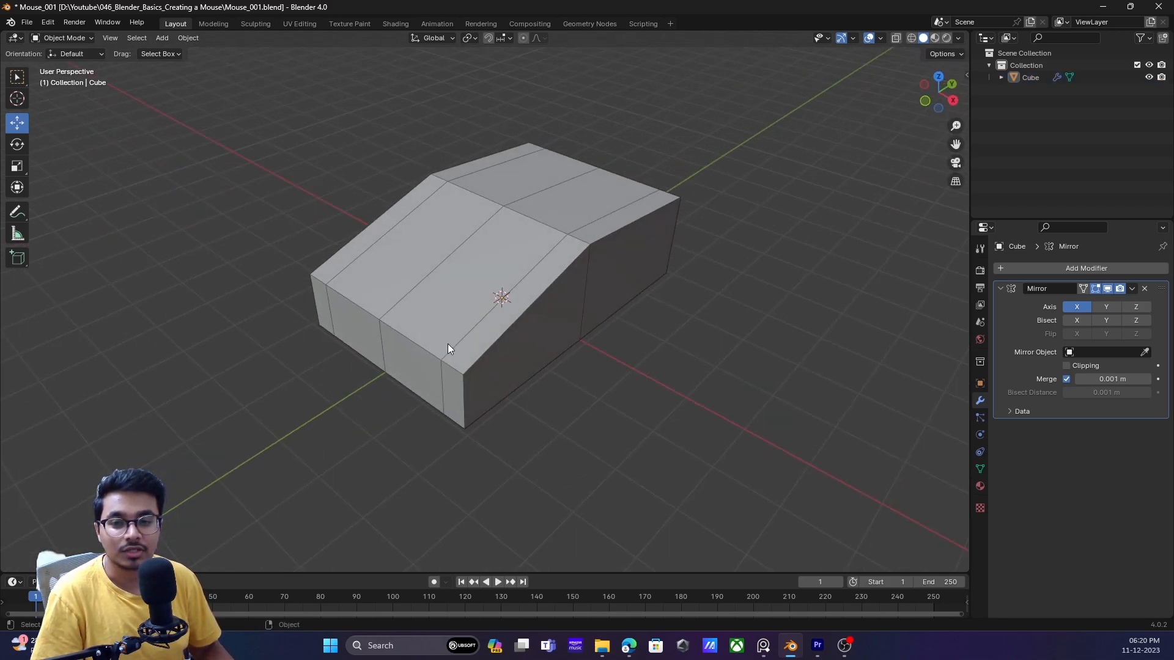
# - Try adding a lengthwise loop cut between the body's centre line and its outer edge loop, and undo it
pyautogui.click(426, 352)
pyautogui.press('Tab')
pyautogui.hotkey('ctrl', 'r')
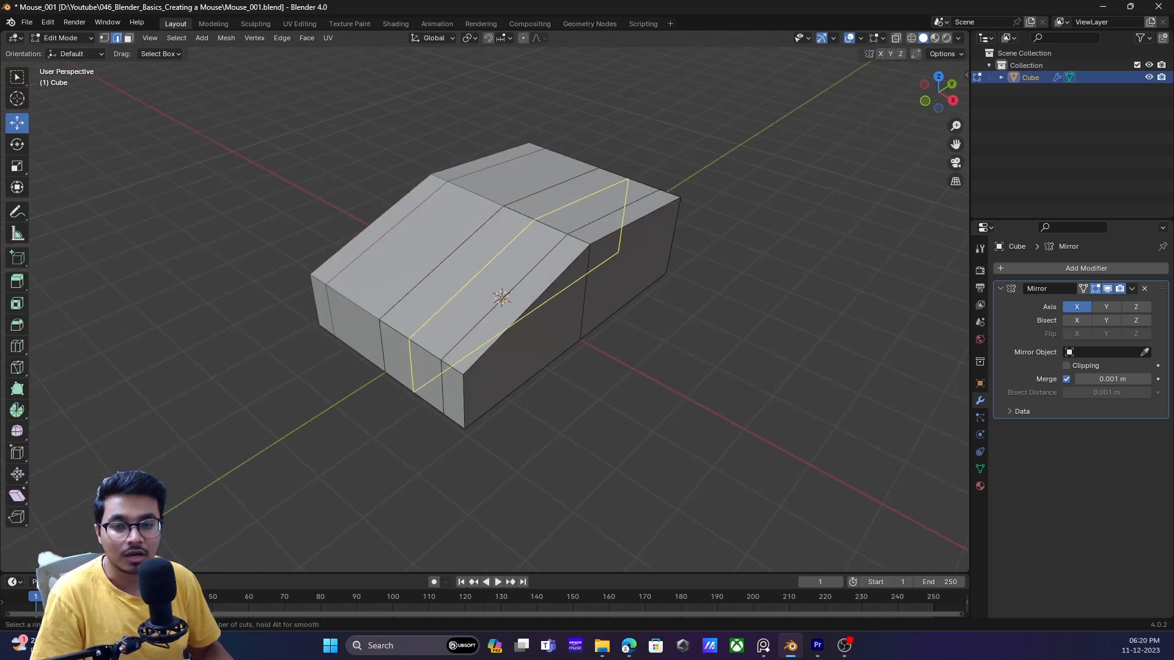
pyautogui.click(425, 355)
pyautogui.click(420, 352)
pyautogui.moveTo(545, 354); pyautogui.dragTo(614, 344, button='middle')
pyautogui.hotkey('ctrl', 'z')
pyautogui.press('Tab')
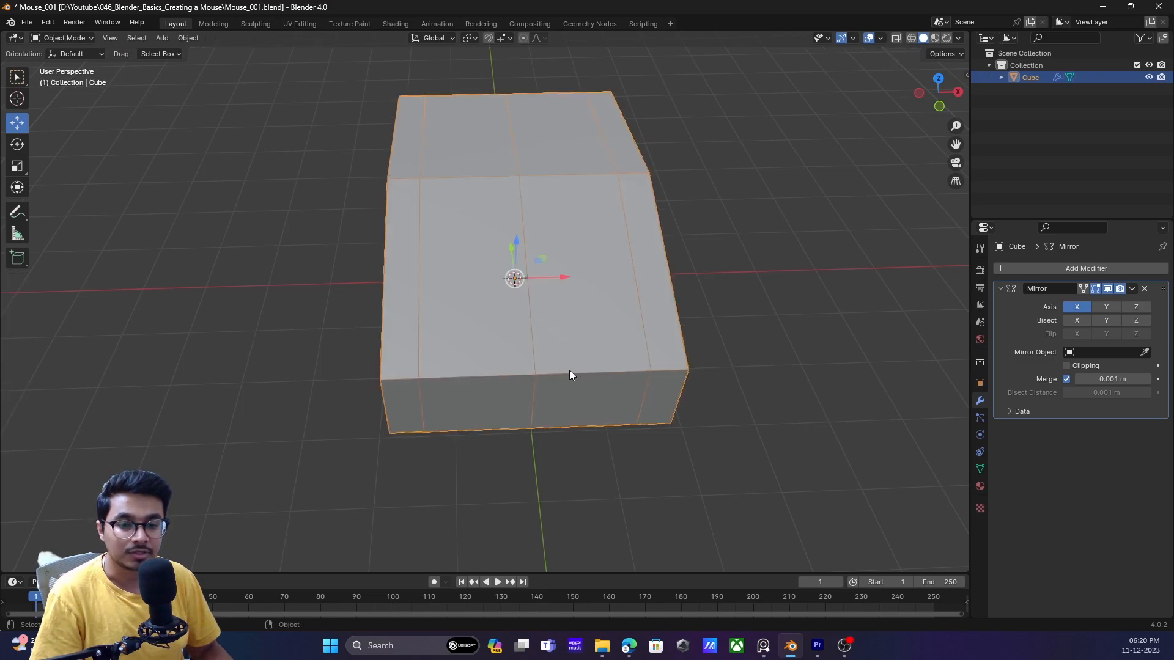
# - Try moving the front upper centre vertex away from the mirror line along X, and undo it
pyautogui.click(690, 344)
pyautogui.press('Tab')
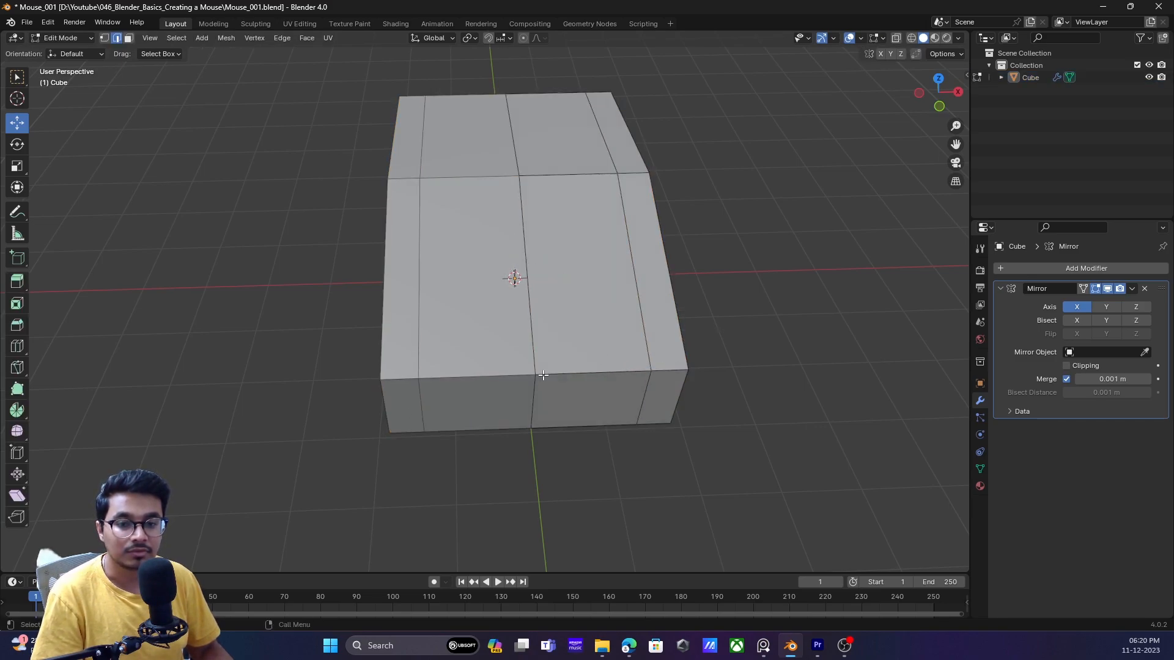
pyautogui.press('g')
pyautogui.press('x')
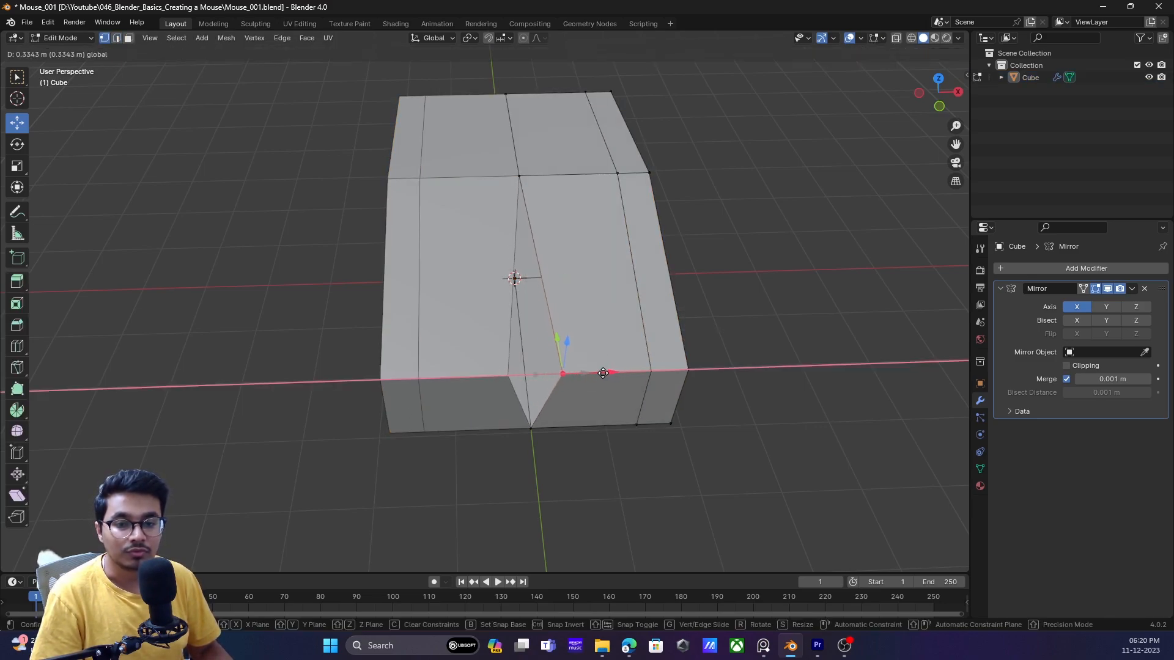
pyautogui.click(535, 241)
pyautogui.hotkey('ctrl', 'z')
# - Enable Clipping on the Mirror modifier and try pulling the front centre vertex off the centre line along X
pyautogui.click(1066, 365)
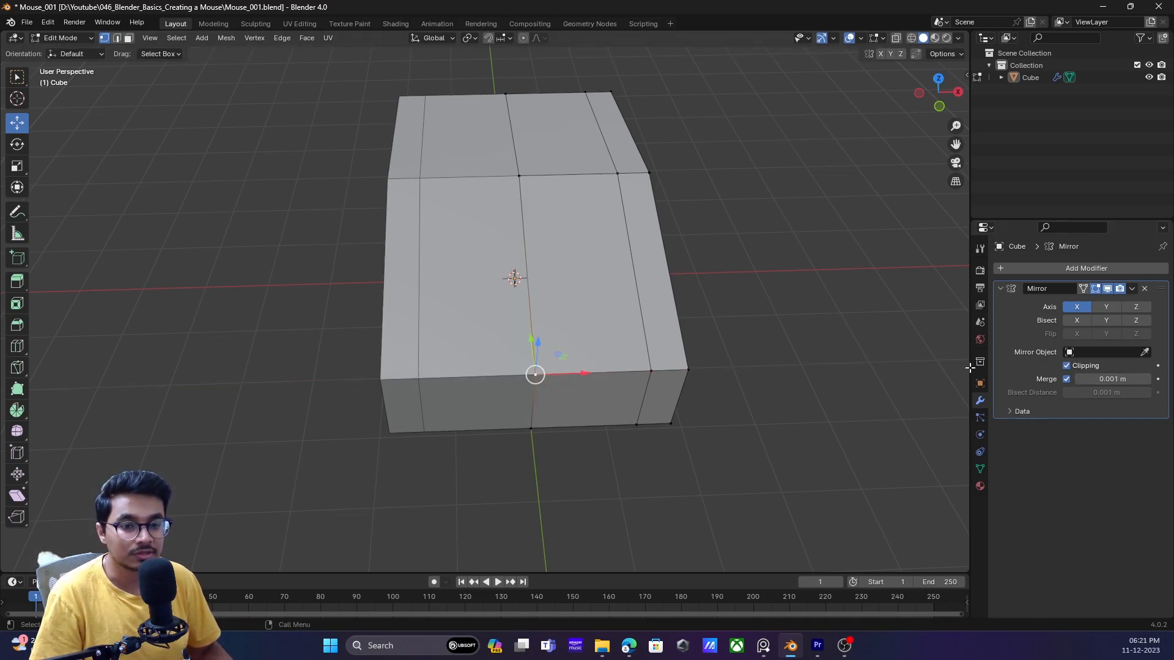
pyautogui.moveTo(587, 375); pyautogui.dragTo(668, 388)
pyautogui.moveTo(584, 373); pyautogui.dragTo(602, 391)
pyautogui.moveTo(777, 327); pyautogui.dragTo(710, 280, button='middle')
pyautogui.moveTo(505, 332); pyautogui.dragTo(531, 326, button='middle')
# - Try moving the front upper vertices across the mirror line along X, and undo the moves
pyautogui.click(554, 334)
pyautogui.moveTo(592, 342); pyautogui.dragTo(239, 316)
pyautogui.hotkey('ctrl', 'z')
pyautogui.moveTo(588, 344); pyautogui.dragTo(240, 281)
pyautogui.moveTo(453, 310); pyautogui.dragTo(588, 371)
pyautogui.hotkey('ctrl', 'z')
pyautogui.moveTo(555, 359); pyautogui.dragTo(585, 346, button='middle')
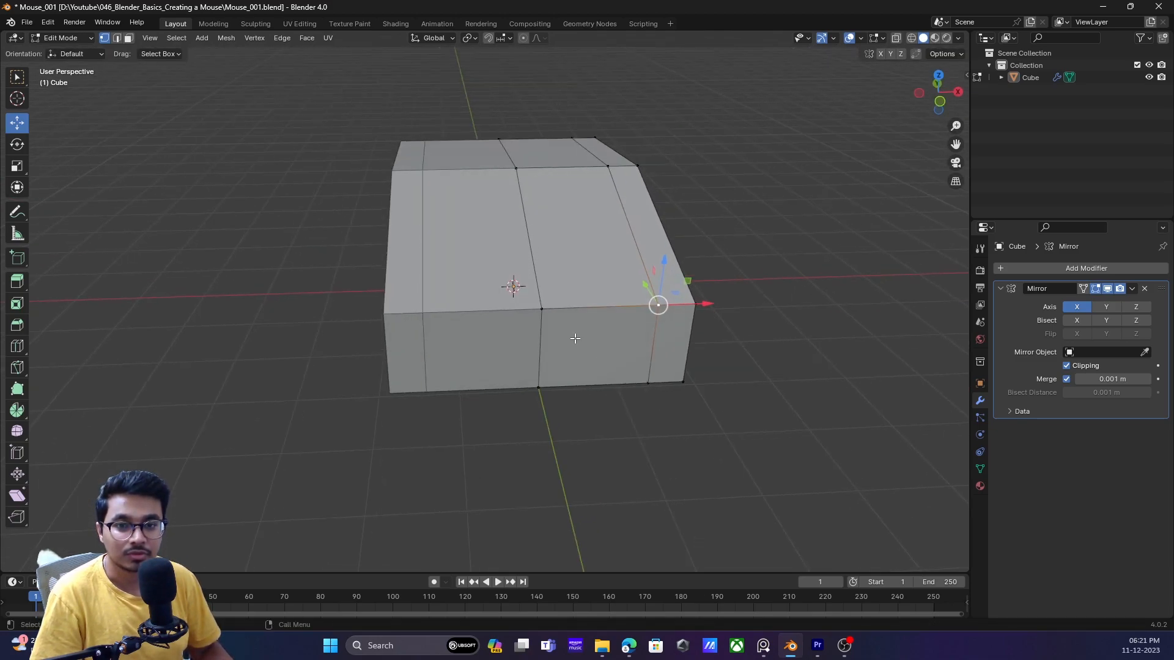
pyautogui.moveTo(573, 301); pyautogui.dragTo(532, 320, button='middle')
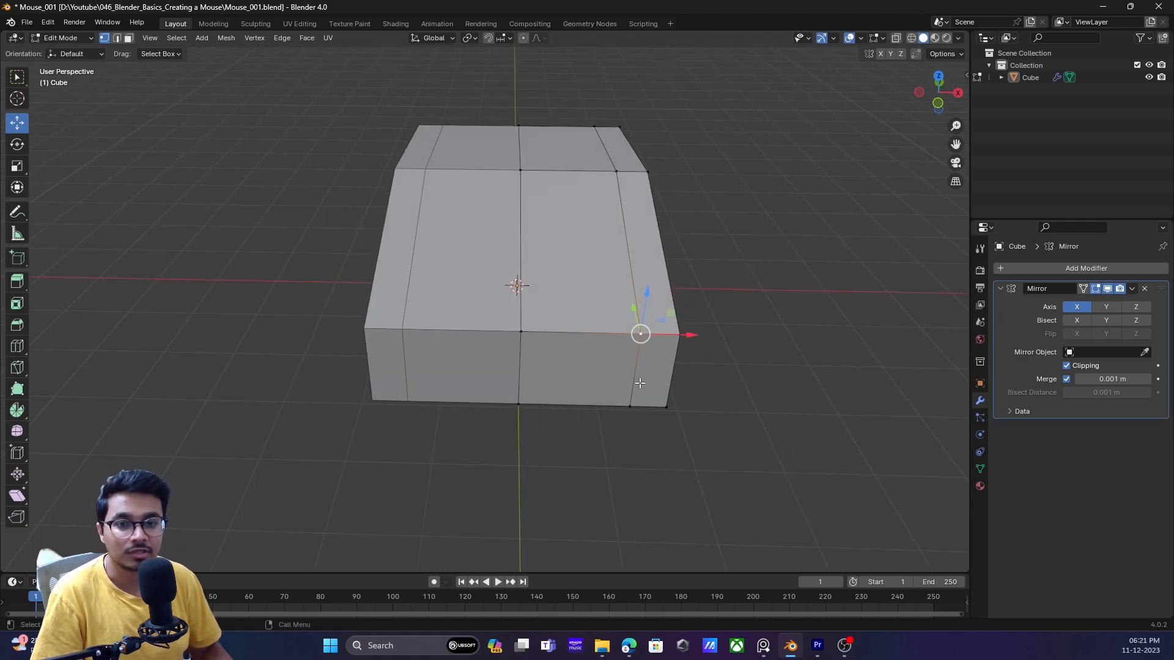
# - Enable Auto Merge in the tool options and try moving the front upper vertex onto the centre vertex
pyautogui.click(958, 38)
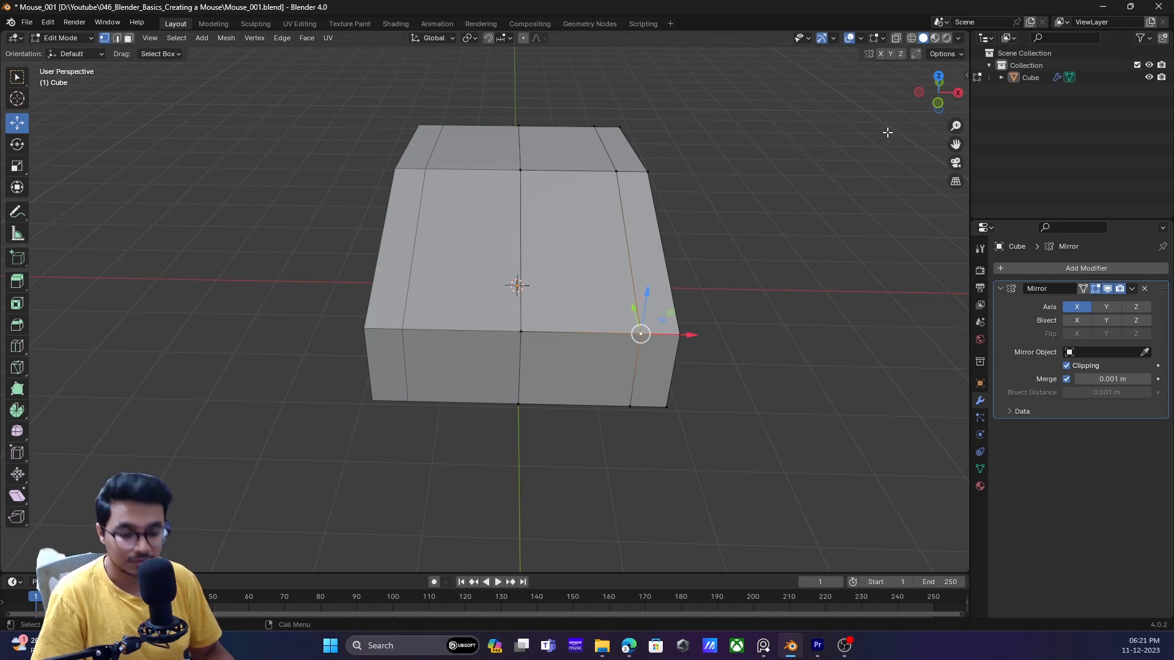
pyautogui.press('n')
pyautogui.click(961, 105)
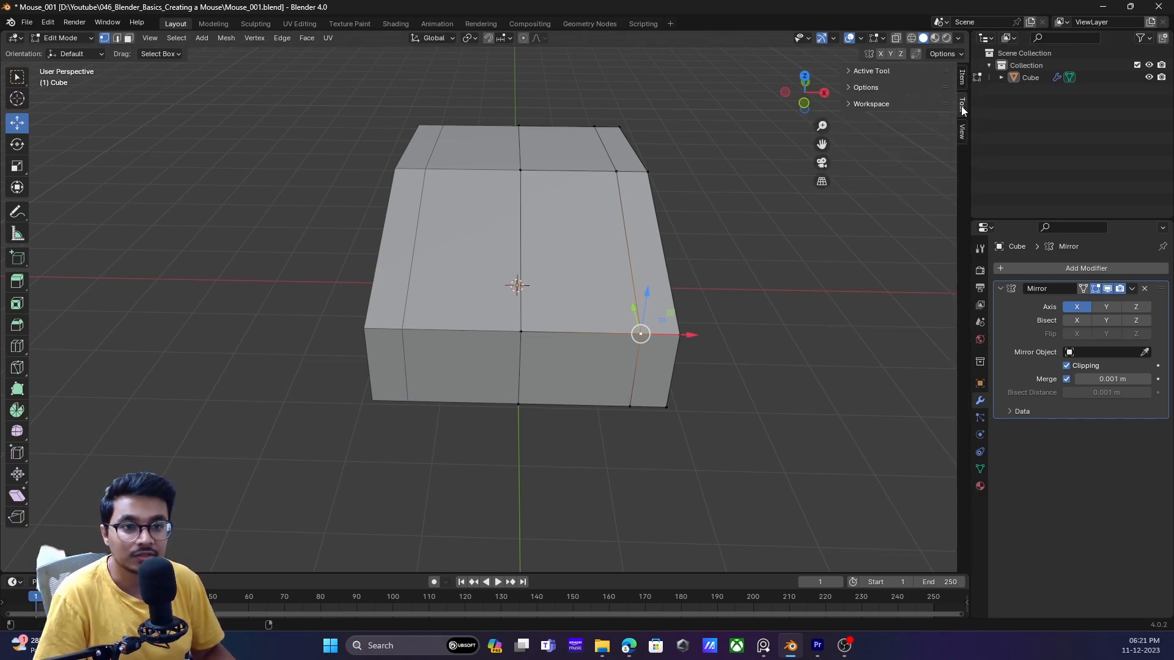
pyautogui.click(866, 141)
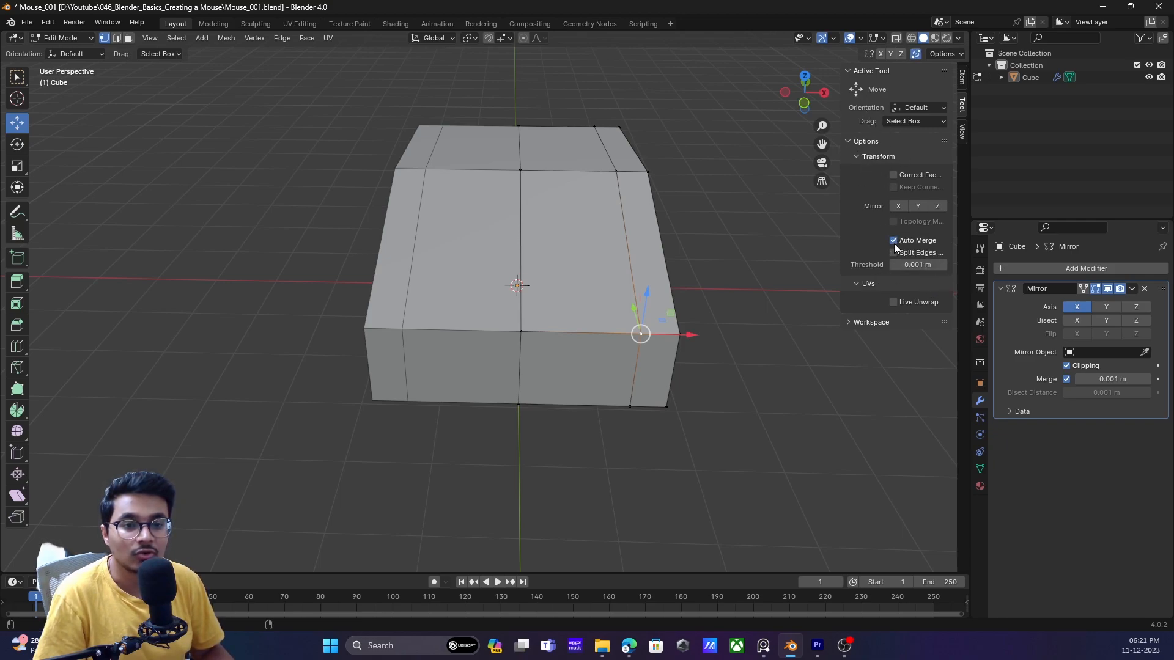
pyautogui.moveTo(685, 334); pyautogui.dragTo(579, 343)
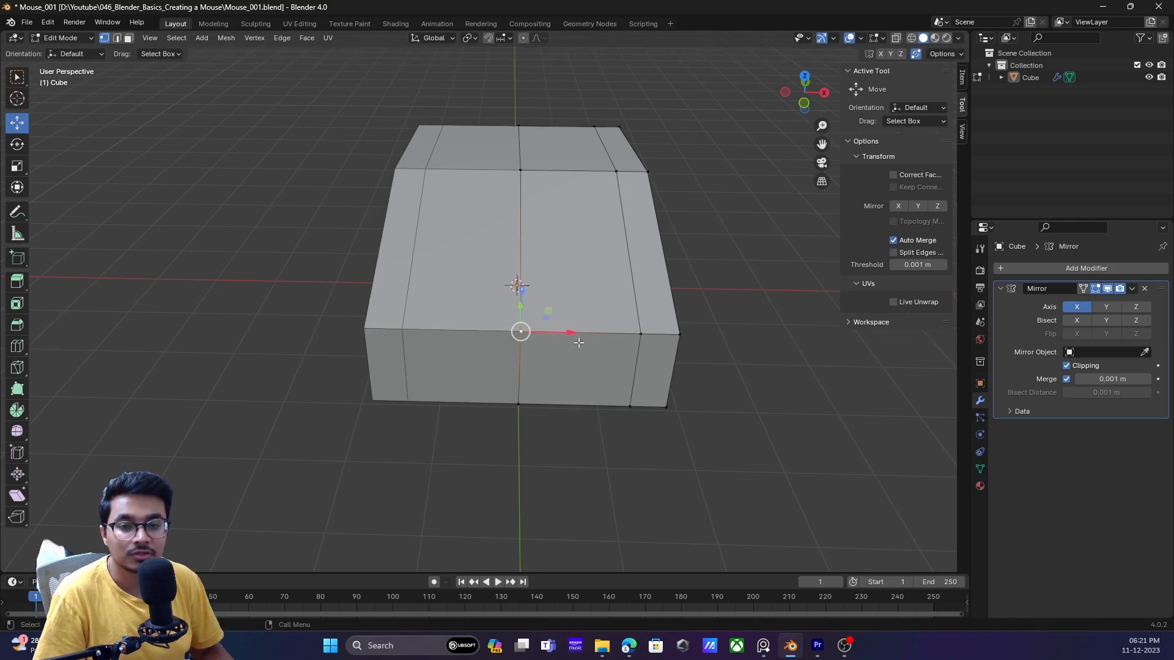
# - Hide the Mirror modifier in the viewport and try merging the front upper vertex into the centre vertex
pyautogui.click(1107, 289)
pyautogui.click(642, 335)
pyautogui.moveTo(642, 334); pyautogui.dragTo(567, 339)
pyautogui.moveTo(681, 348); pyautogui.dragTo(635, 348, button='middle')
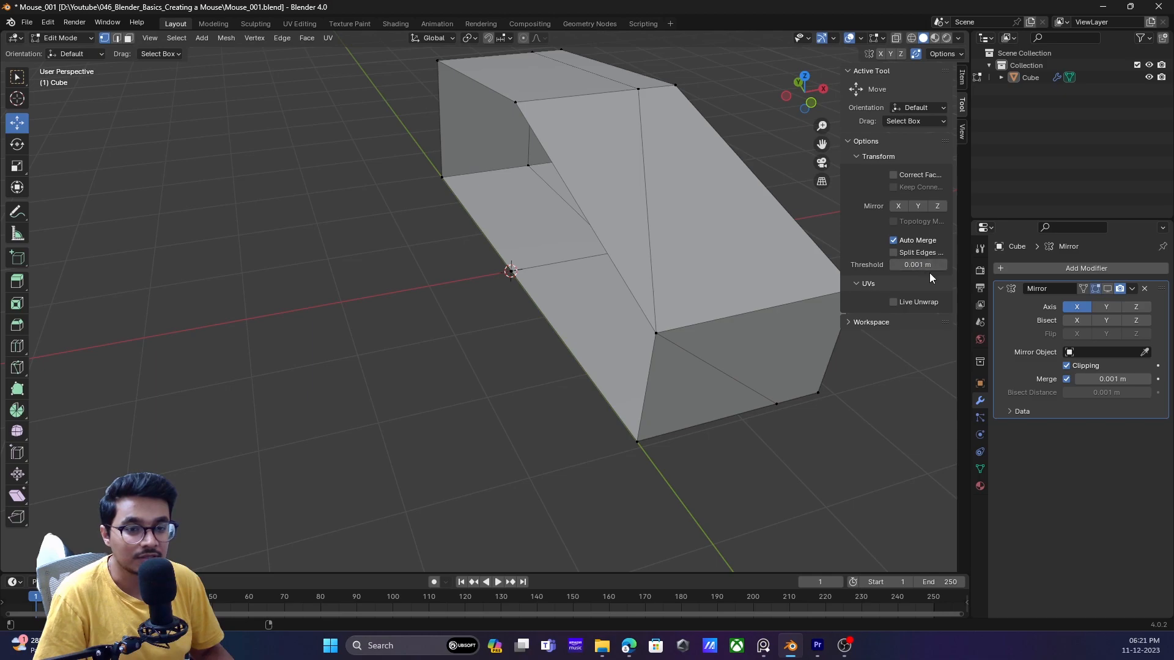
pyautogui.click(656, 334)
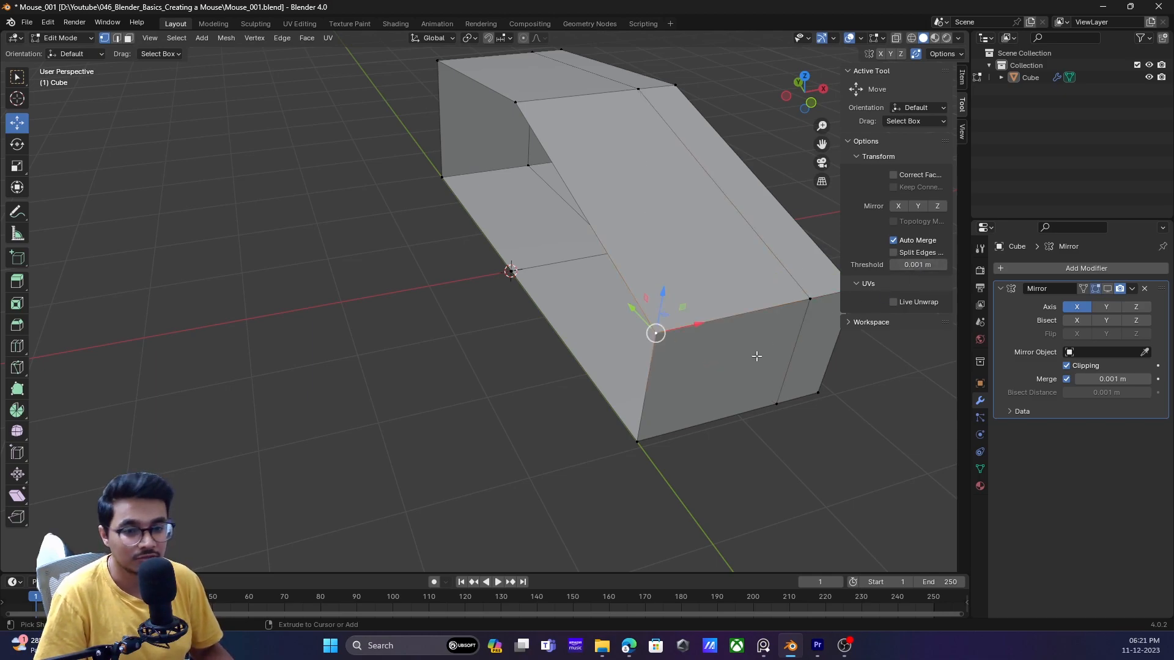
pyautogui.click(810, 299)
# - Turn off Auto Merge and show the Mirror modifier in the viewport again
pyautogui.click(894, 241)
pyautogui.moveTo(757, 408); pyautogui.dragTo(744, 389, button='middle')
pyautogui.press('n')
pyautogui.click(1107, 289)
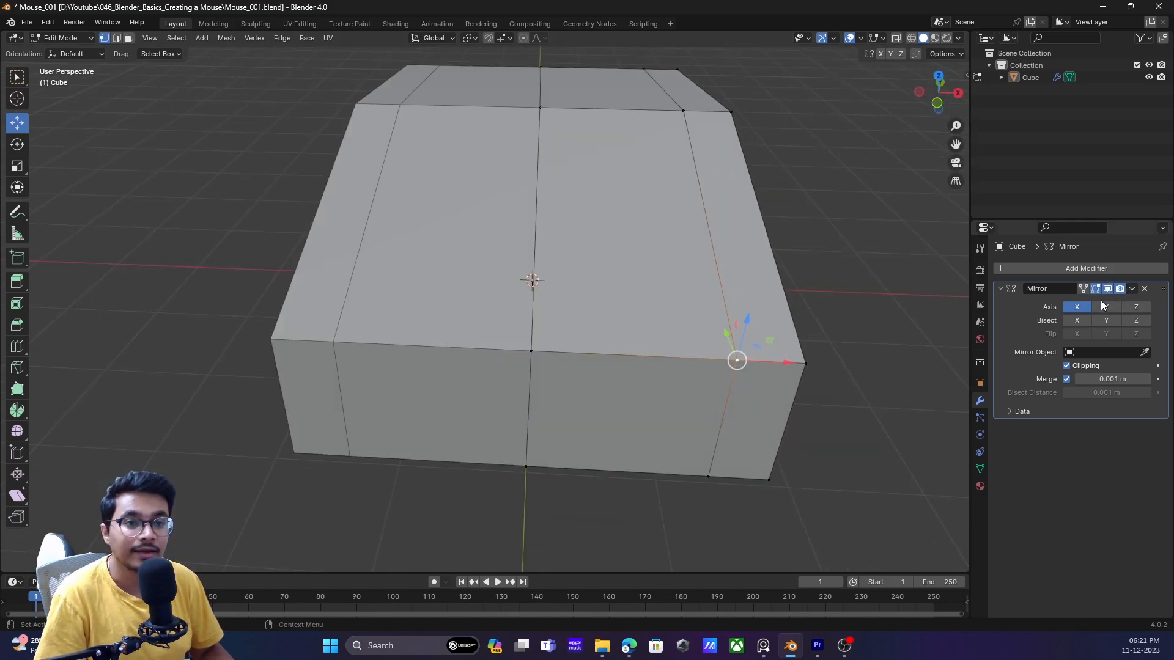
# - Move the body's front outer vertical edge back along Y to chamfer the front corners
pyautogui.press('Tab')
pyautogui.scroll(-3, 656, 284)
pyautogui.moveTo(681, 367); pyautogui.dragTo(566, 365, button='middle')
pyautogui.click(571, 358)
pyautogui.press('Tab')
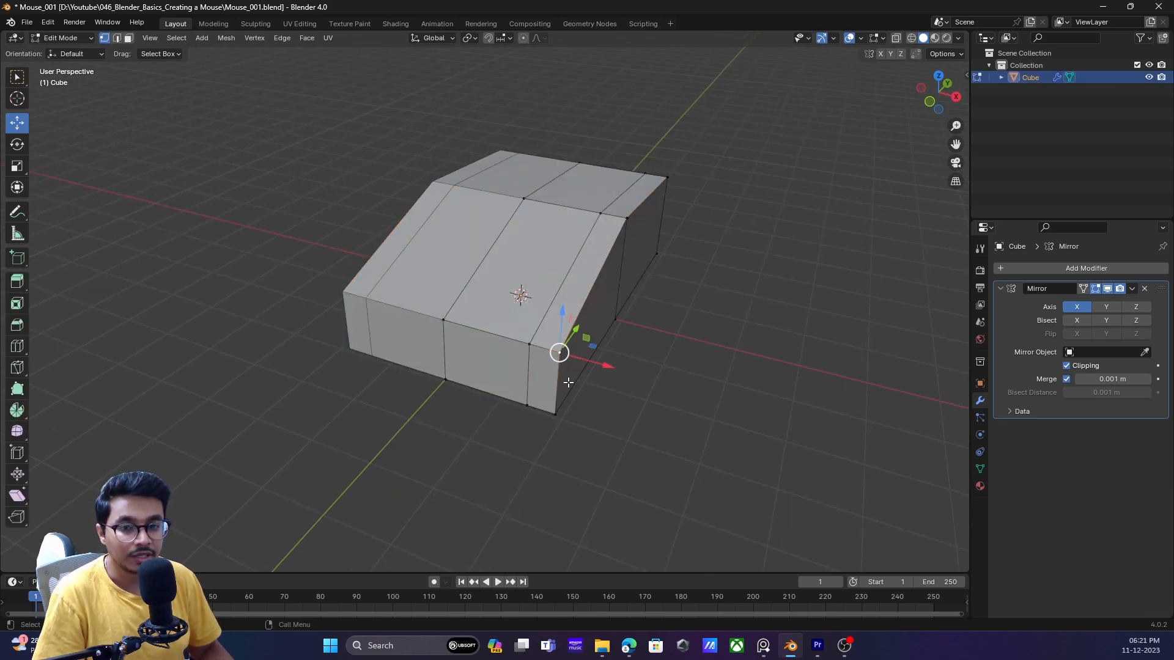
pyautogui.moveTo(703, 394); pyautogui.dragTo(571, 361, button='middle')
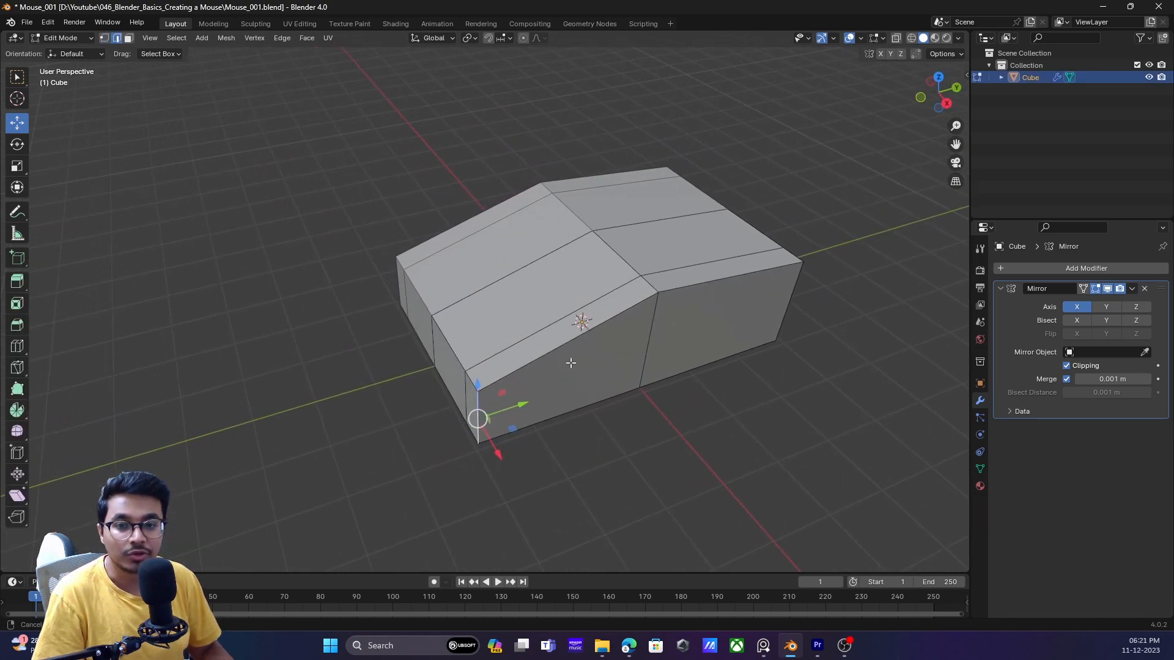
pyautogui.scroll(2, 571, 362)
pyautogui.moveTo(531, 405); pyautogui.dragTo(546, 405, button='middle')
pyautogui.keyDown('shift'); pyautogui.moveTo(546, 405); pyautogui.dragTo(547, 388, button='middle'); pyautogui.keyUp('shift')
pyautogui.moveTo(543, 453); pyautogui.dragTo(569, 438)
# - Move the rear outer vertical edge forward along Y to chamfer the back corners
pyautogui.scroll(-2, 739, 334)
pyautogui.moveTo(740, 334); pyautogui.dragTo(665, 412, button='middle')
pyautogui.moveTo(666, 412)
pyautogui.mouseDown()
pyautogui.moveTo(649, 408)
pyautogui.moveTo(659, 395)
pyautogui.mouseUp()
pyautogui.scroll(-2, 578, 235)
pyautogui.moveTo(578, 235); pyautogui.dragTo(628, 295, button='middle')
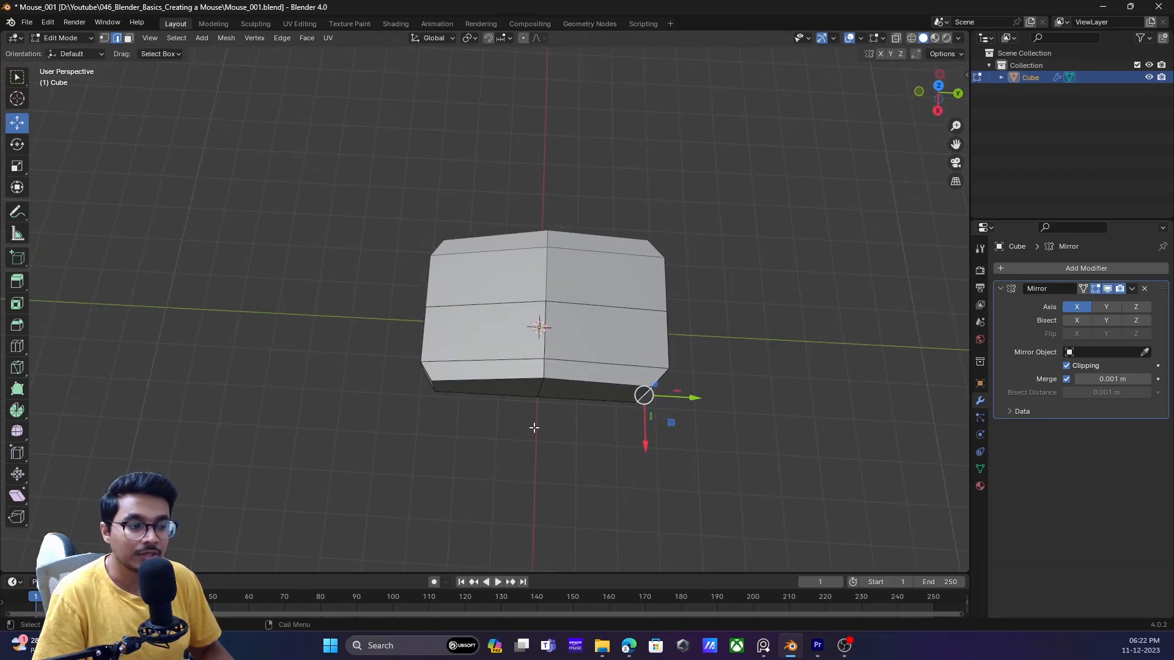
# - Pull the rear centre vertical edge outward along Y to start rounding the back of the body
pyautogui.moveTo(684, 324); pyautogui.dragTo(569, 363, button='middle')
pyautogui.click(569, 364)
pyautogui.moveTo(611, 382); pyautogui.dragTo(628, 388)
# - Add a lengthwise loop cut midway between the centre and outer loops, and pull its rear edge outward along Y
pyautogui.moveTo(628, 389); pyautogui.dragTo(499, 382, button='middle')
pyautogui.hotkey('ctrl', 'r')
pyautogui.click(507, 385)
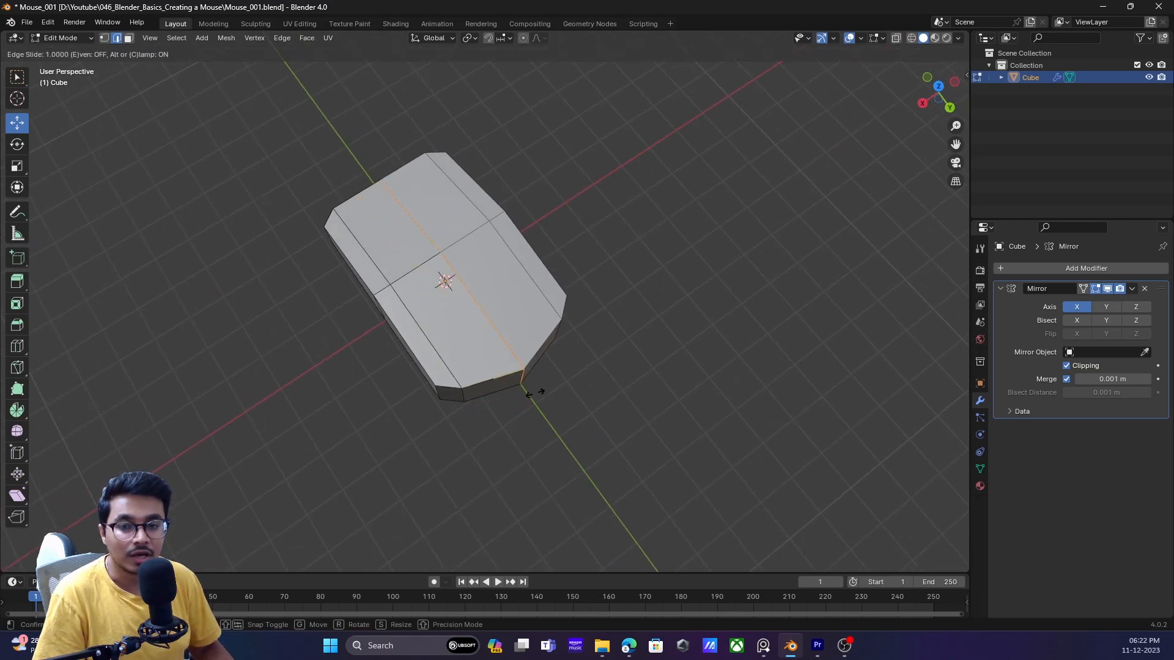
pyautogui.rightClick(535, 428)
pyautogui.click(492, 386)
pyautogui.moveTo(509, 406); pyautogui.dragTo(513, 410)
# - Examine the body's rounded outline from above and in perspective in Object Mode
pyautogui.press('Tab')
pyautogui.click(576, 374)
pyautogui.moveTo(521, 384); pyautogui.dragTo(621, 283, button='middle')
pyautogui.scroll(3, 621, 283)
pyautogui.moveTo(634, 328); pyautogui.dragTo(613, 351, button='middle')
pyautogui.scroll(-2, 612, 408)
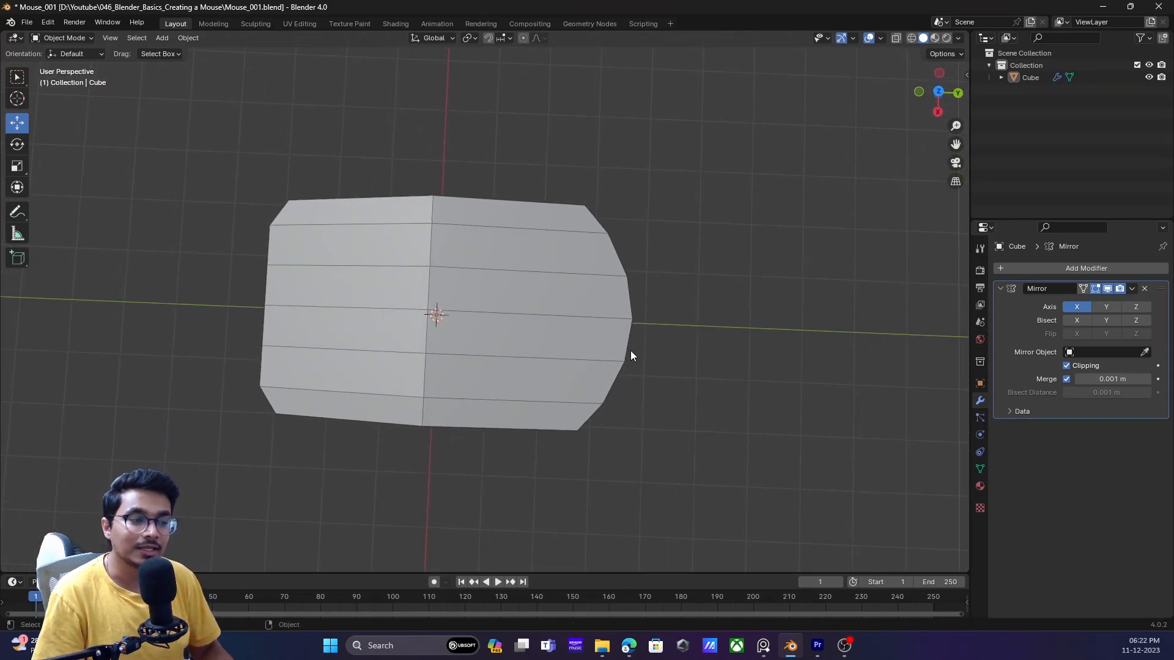
pyautogui.scroll(-1, 546, 219)
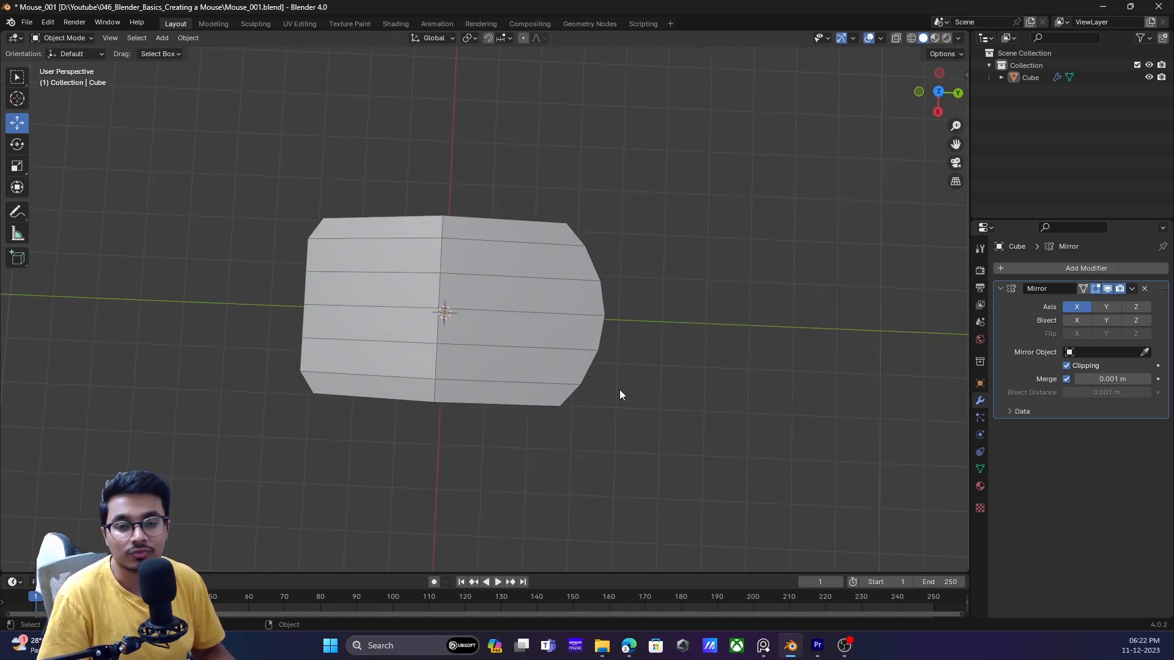
pyautogui.moveTo(582, 340); pyautogui.dragTo(731, 346, button='middle')
pyautogui.moveTo(682, 300); pyautogui.dragTo(648, 326, button='middle')
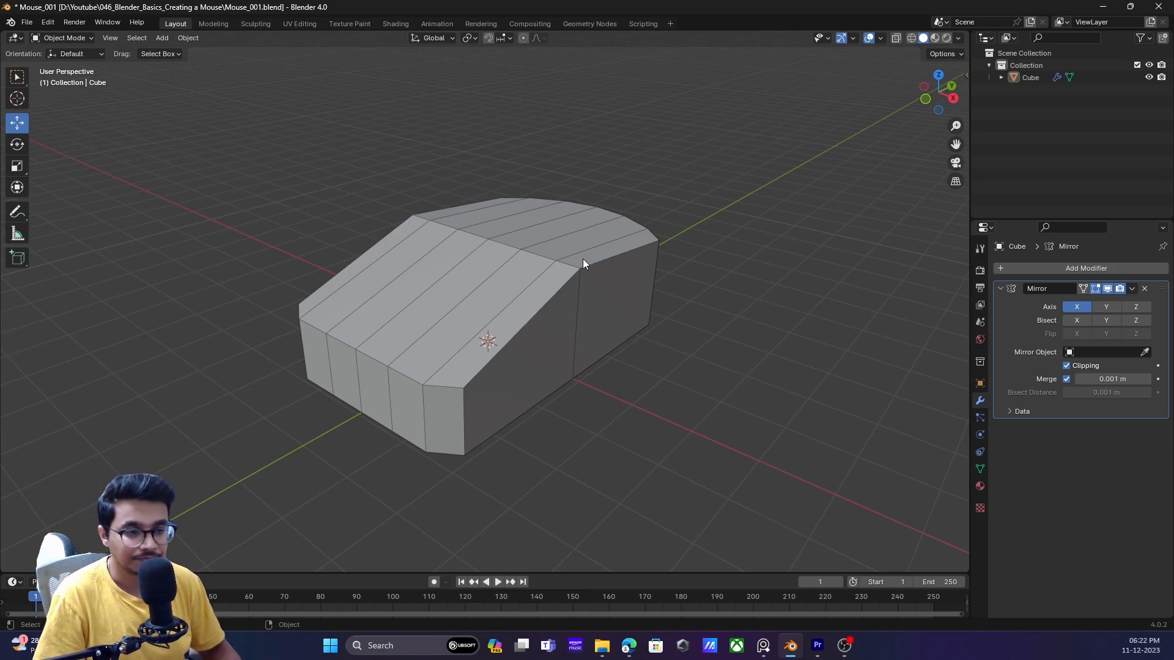
# - Add a horizontal loop cut around the sides of the body at about mid-height
pyautogui.click(580, 338)
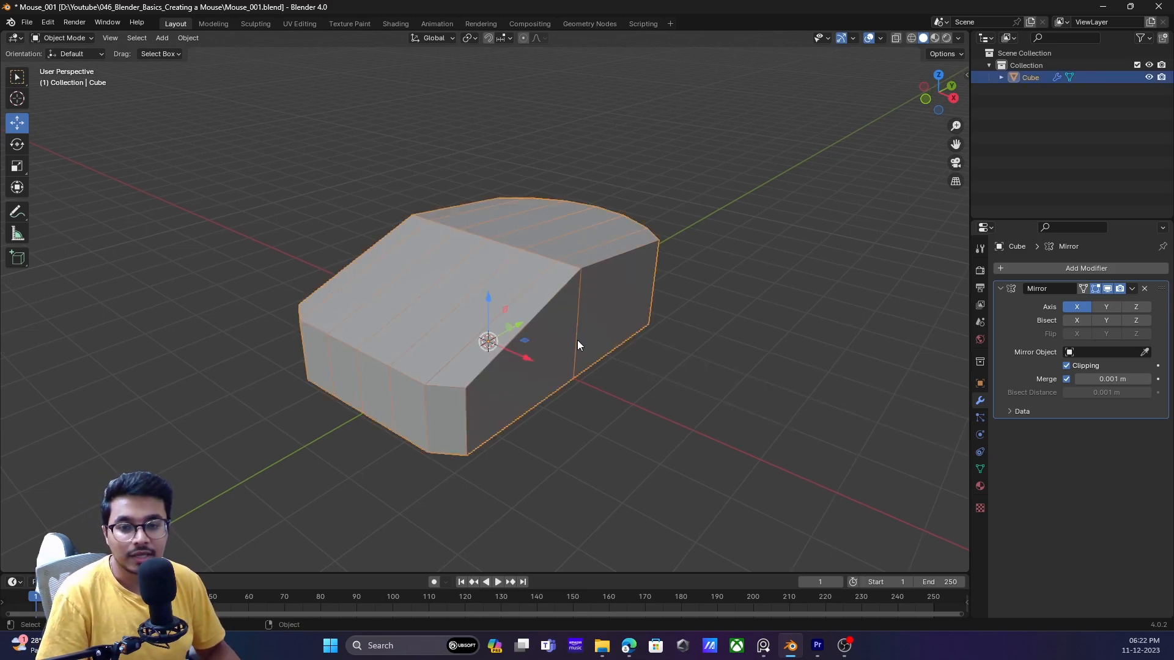
pyautogui.press('Tab')
pyautogui.hotkey('ctrl', 'r')
pyautogui.click(574, 344)
pyautogui.click(576, 350)
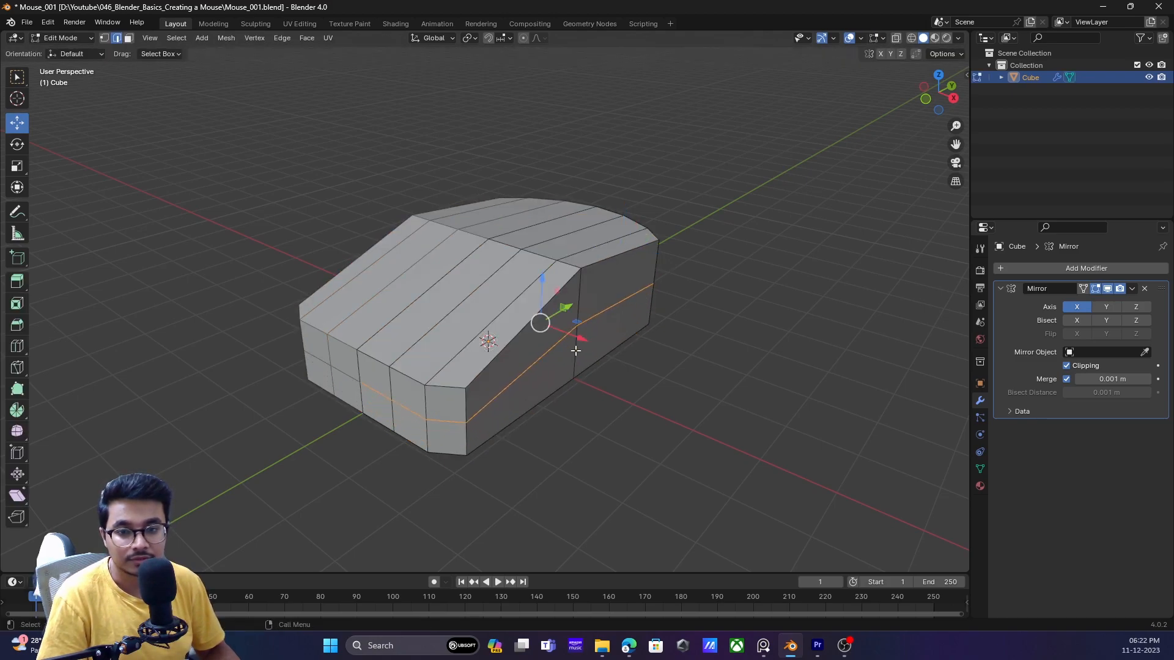
pyautogui.moveTo(622, 310); pyautogui.dragTo(625, 317, button='middle')
pyautogui.moveTo(481, 348); pyautogui.dragTo(514, 352, button='middle')
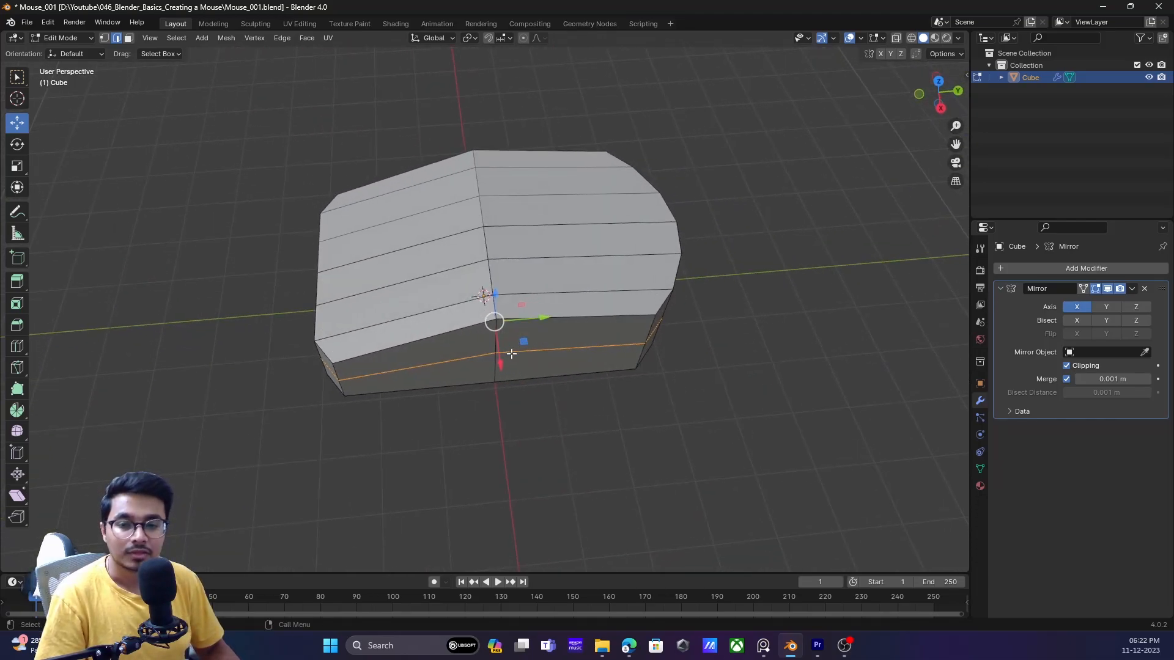
# - Select the two stacked middle vertical edges on the body's side and move them slightly inward along X
pyautogui.click(491, 339)
pyautogui.keyDown('shift'); pyautogui.click(493, 371); pyautogui.keyUp('shift')
pyautogui.moveTo(530, 393); pyautogui.dragTo(550, 396, button='middle')
pyautogui.moveTo(558, 387)
pyautogui.mouseDown()
pyautogui.moveTo(542, 371)
pyautogui.moveTo(564, 395)
pyautogui.moveTo(553, 384)
pyautogui.mouseUp()
pyautogui.moveTo(463, 382); pyautogui.dragTo(524, 423, button='middle')
# - Select the stacked corner vertices at the body's front end through the wireframe, and return to solid shading
pyautogui.hotkey('shift', 'z')
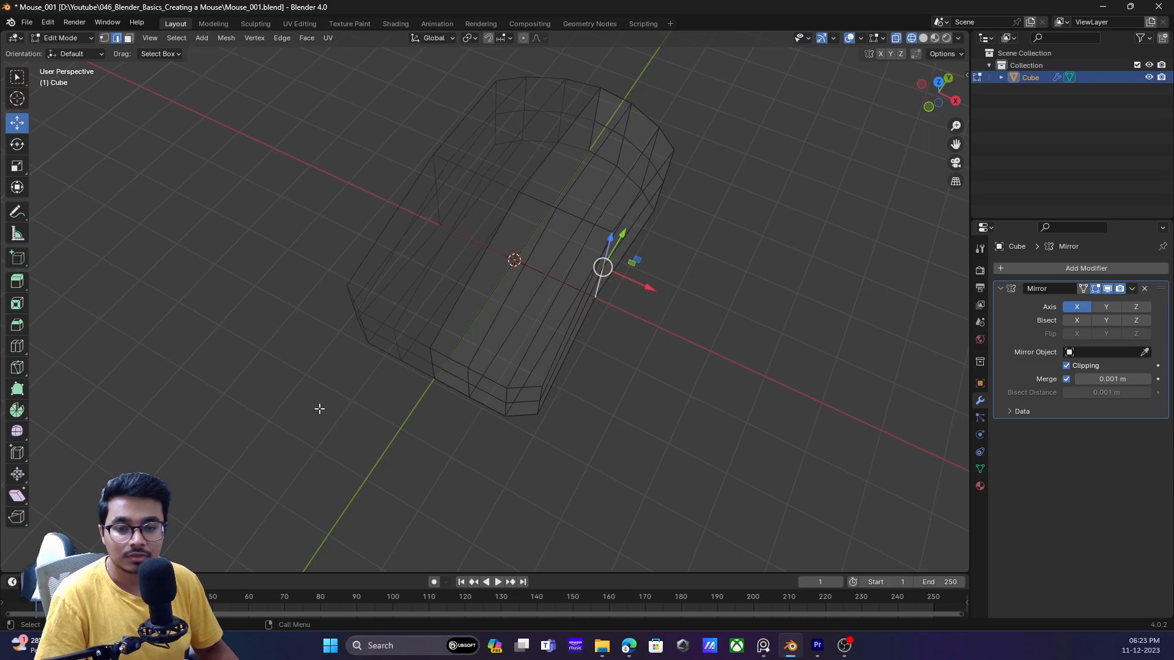
pyautogui.press('1')
pyautogui.moveTo(500, 391)
pyautogui.mouseDown()
pyautogui.moveTo(563, 450)
pyautogui.moveTo(540, 417)
pyautogui.mouseUp()
pyautogui.press('z')
pyautogui.click(676, 427)
pyautogui.moveTo(573, 408)
pyautogui.mouseDown(button='middle')
pyautogui.moveTo(597, 405)
pyautogui.moveTo(437, 394)
pyautogui.moveTo(456, 428)
pyautogui.moveTo(456, 413)
pyautogui.mouseUp(button='middle')
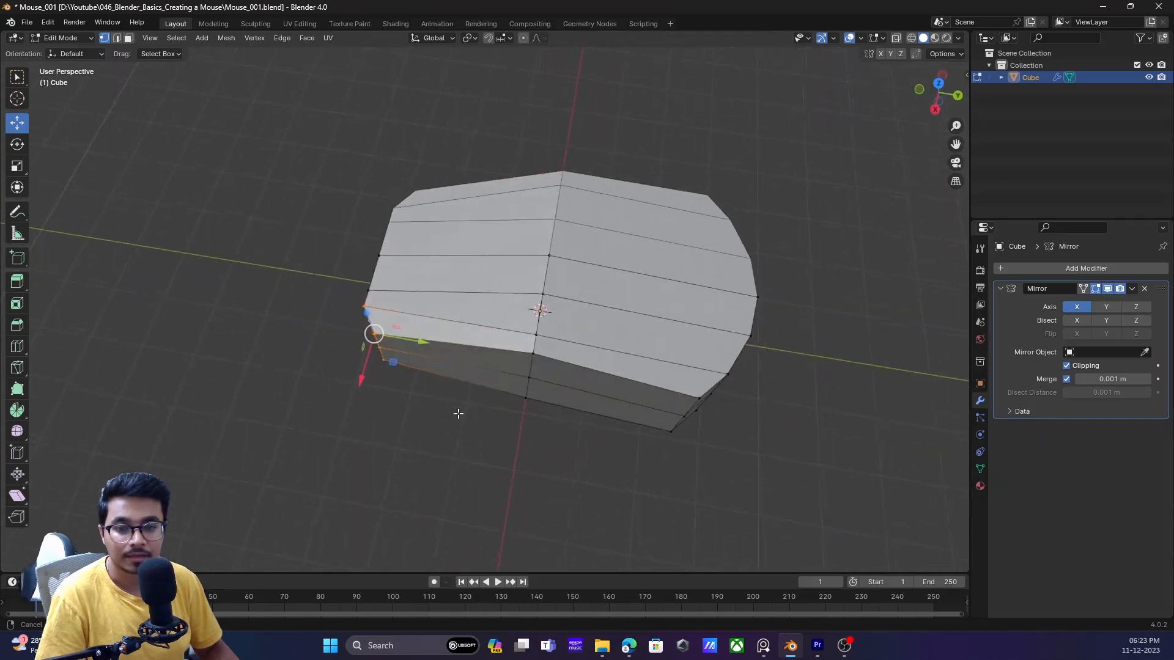
# - Examine the body's overall shape from the front, side and rear in Object Mode
pyautogui.press('Tab')
pyautogui.moveTo(653, 349); pyautogui.dragTo(701, 251, button='middle')
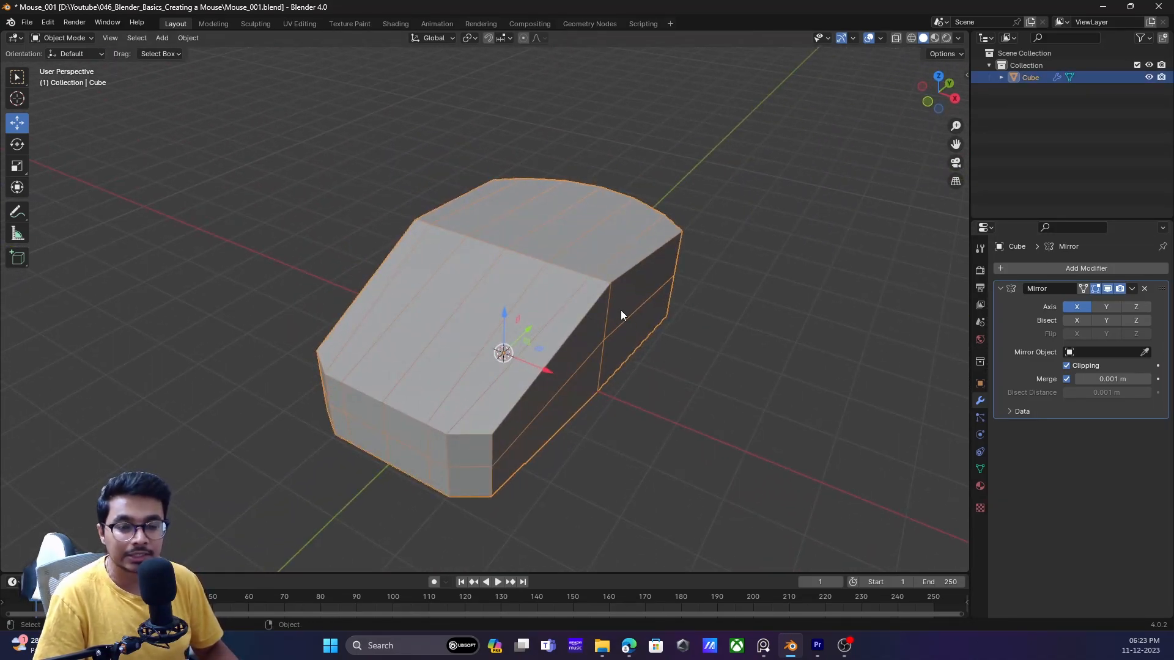
pyautogui.moveTo(645, 295); pyautogui.dragTo(482, 274, button='middle')
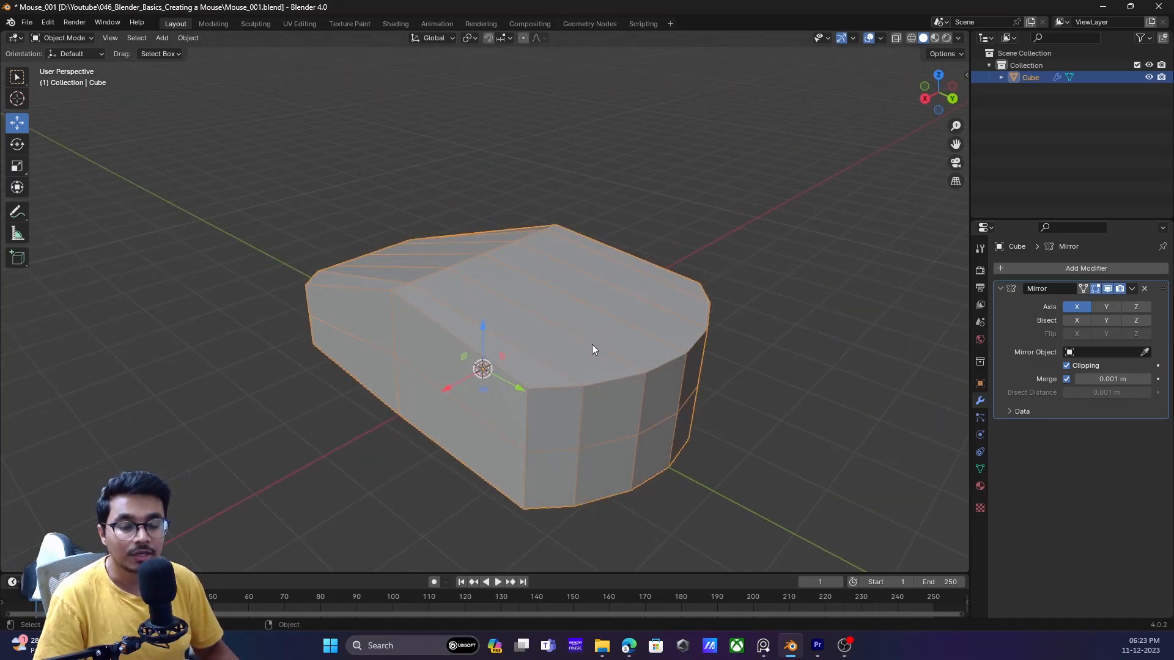
pyautogui.click(725, 377)
pyautogui.moveTo(616, 361); pyautogui.dragTo(670, 381, button='middle')
pyautogui.click(618, 360)
pyautogui.press('Tab')
pyautogui.press('Tab')
pyautogui.click(713, 305)
pyautogui.moveTo(534, 319); pyautogui.dragTo(613, 338, button='middle')
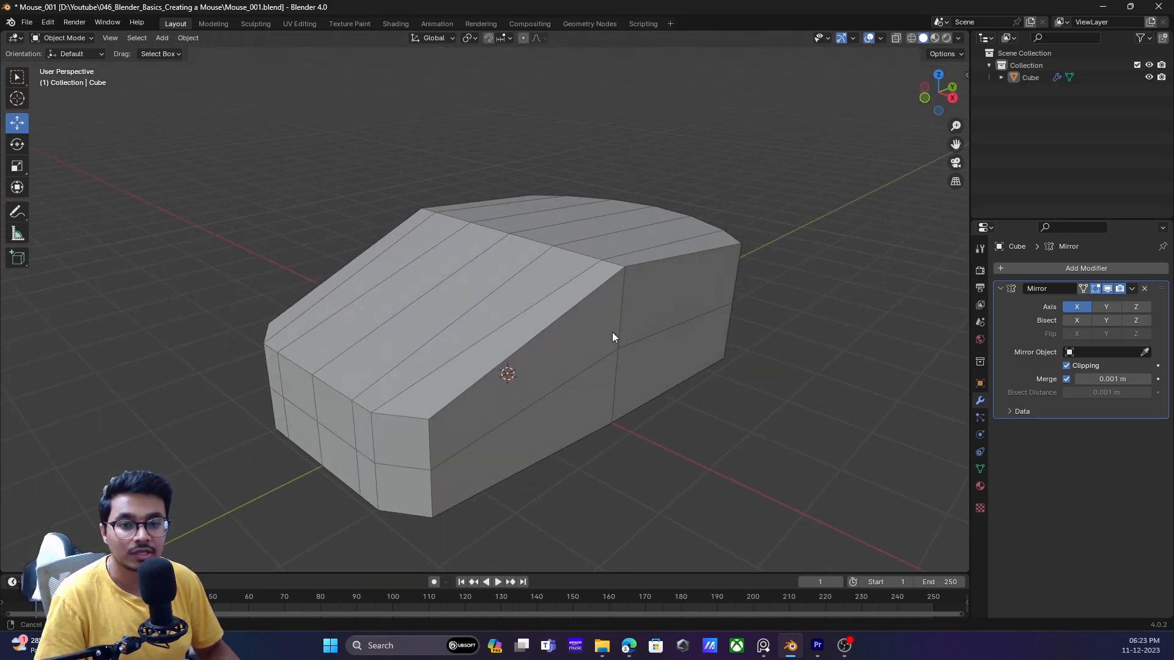
# - Turn off the wireframe overlay in the viewport
pyautogui.click(880, 38)
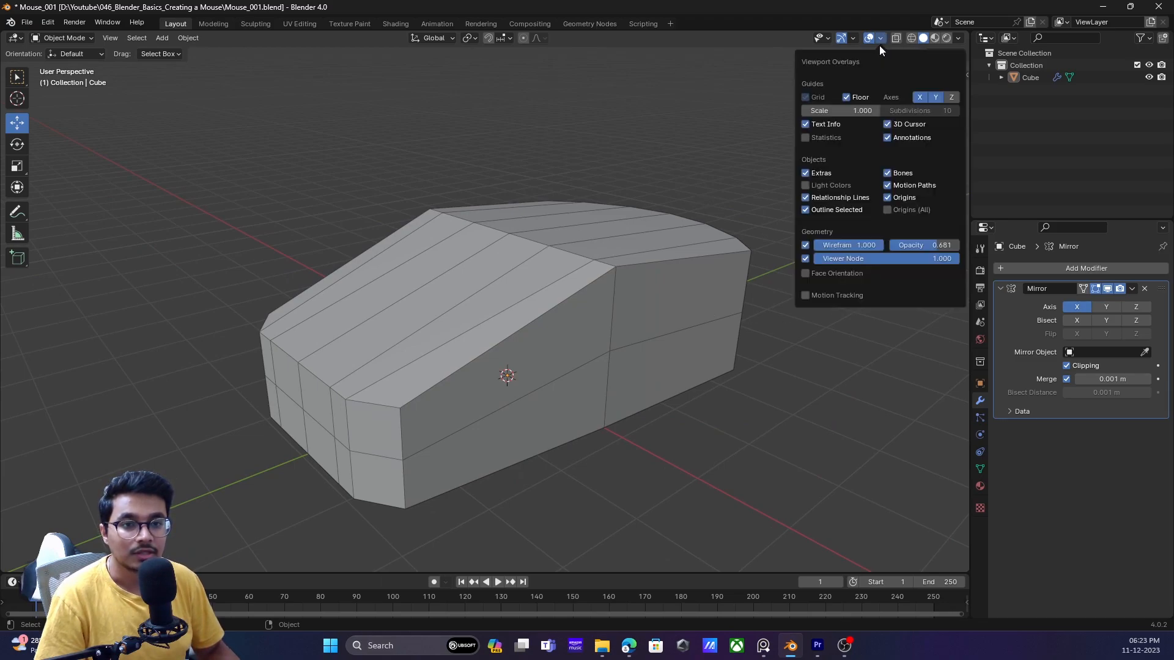
pyautogui.click(805, 245)
pyautogui.scroll(-2, 624, 310)
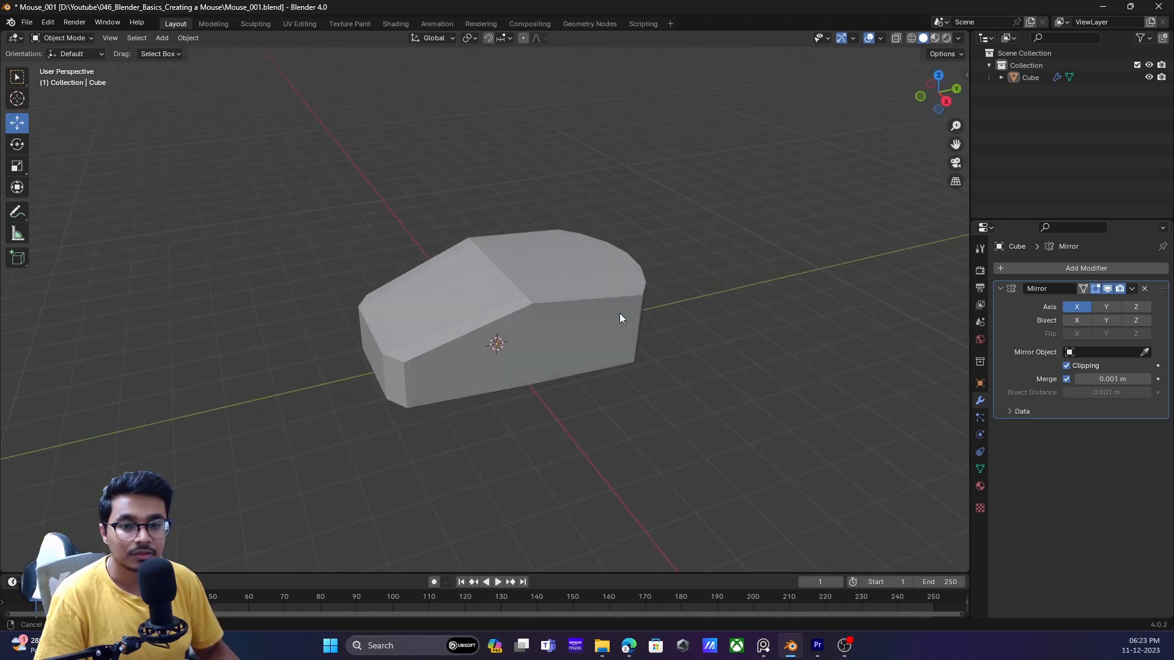
pyautogui.moveTo(623, 310); pyautogui.dragTo(563, 327, button='middle')
# - Try to bevel the upper rear edges of the body with four segments, and undo the bevel
pyautogui.click(562, 327)
pyautogui.moveTo(680, 329); pyautogui.dragTo(615, 350, button='middle')
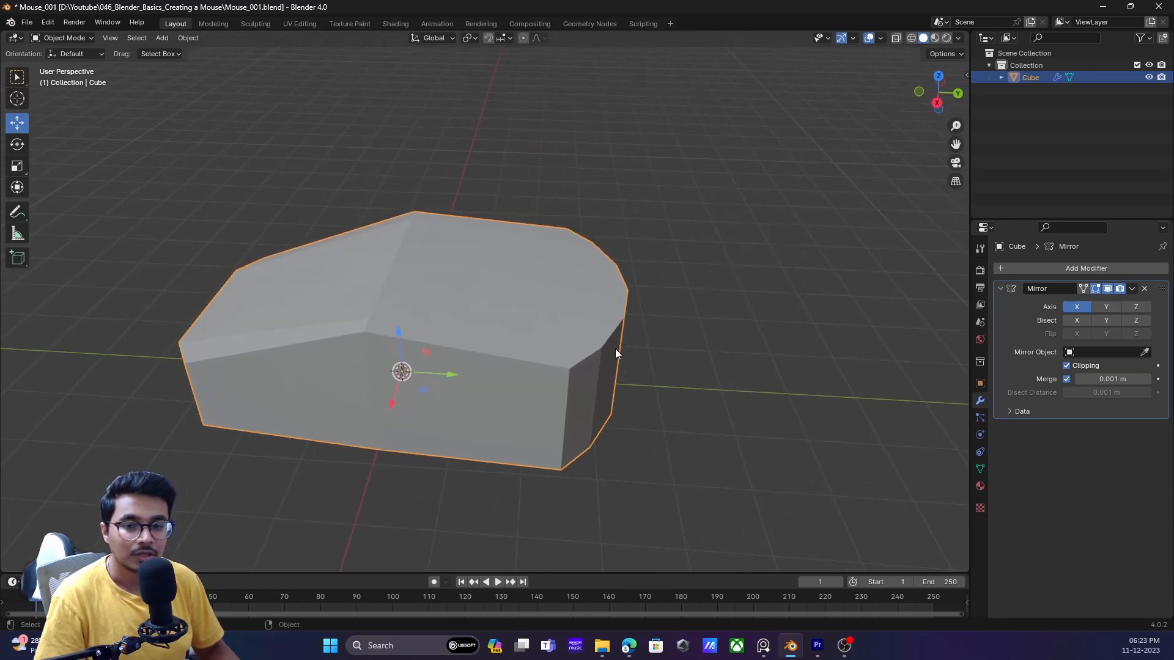
pyautogui.press('Tab')
pyautogui.click(649, 362)
pyautogui.moveTo(650, 362); pyautogui.dragTo(604, 361, button='middle')
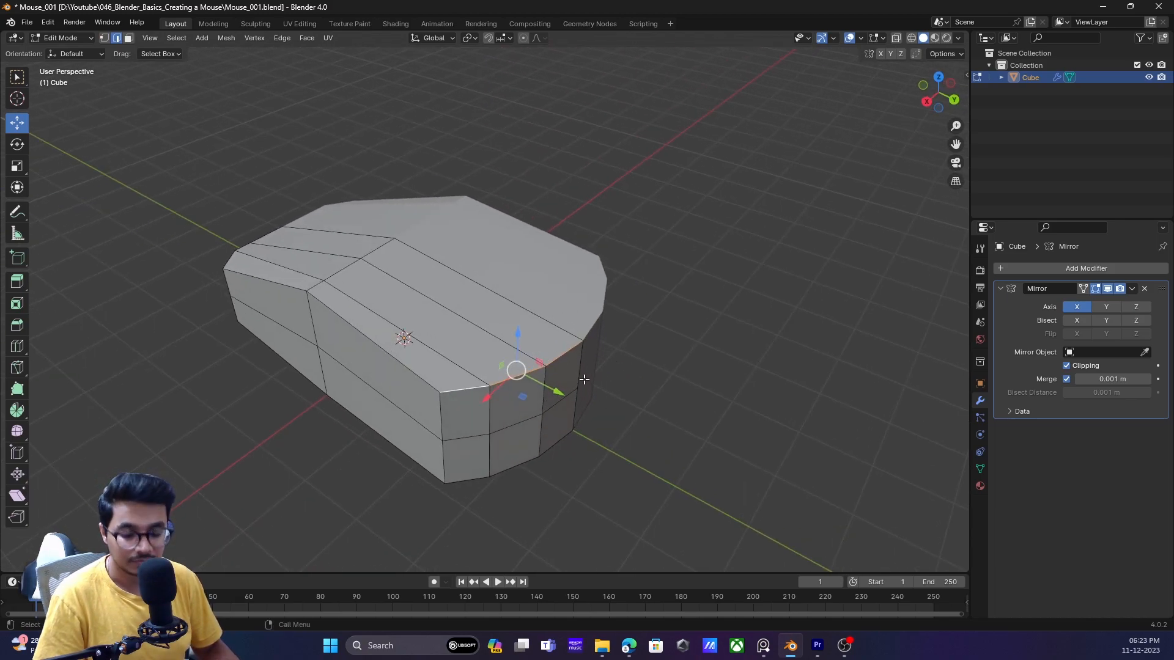
pyautogui.hotkey('ctrl', 'b')
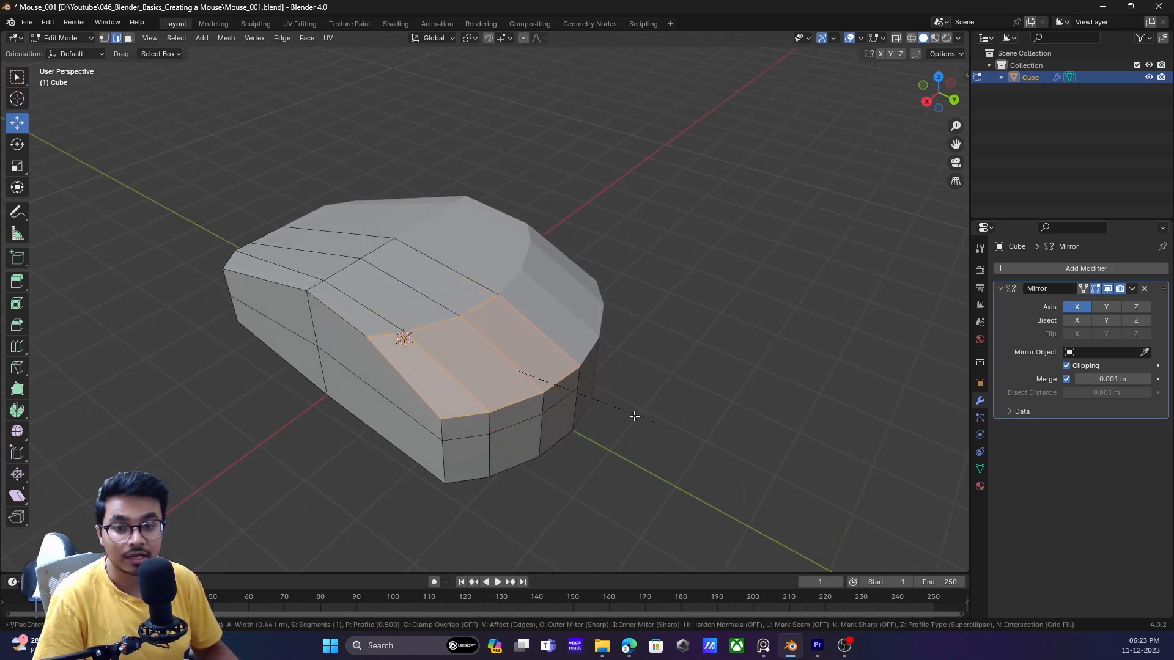
pyautogui.scroll(1, 611, 404)
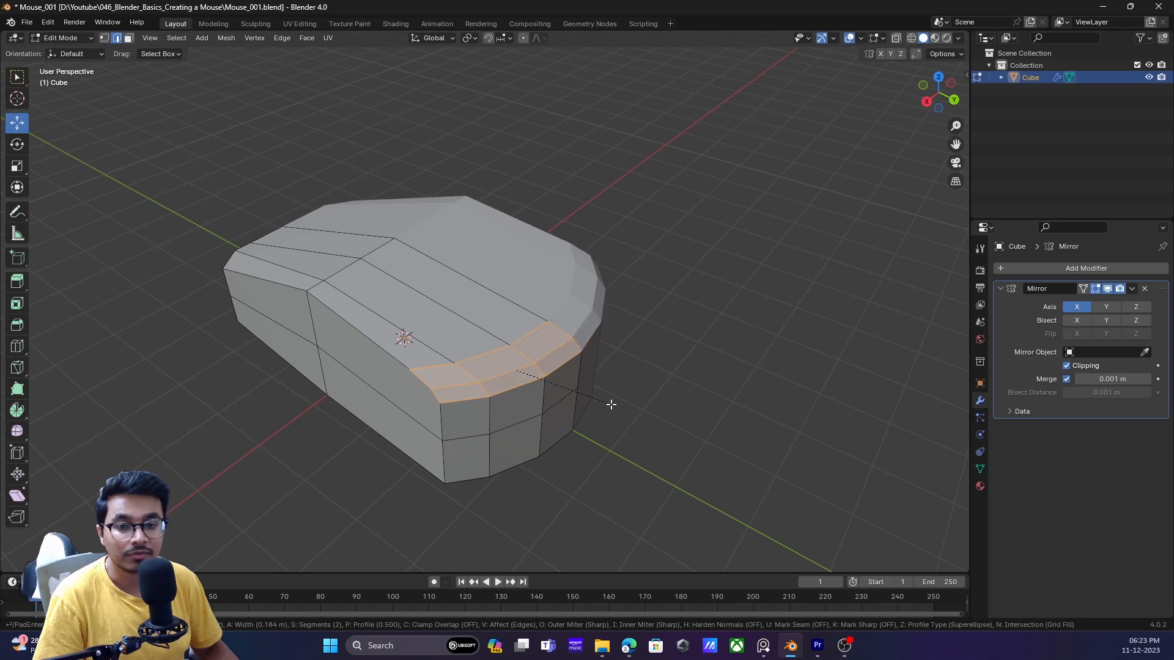
pyautogui.scroll(-1, 627, 422)
pyautogui.scroll(5, 630, 426)
pyautogui.scroll(-4, 630, 419)
pyautogui.scroll(3, 629, 419)
pyautogui.scroll(-2, 645, 425)
pyautogui.scroll(1, 630, 413)
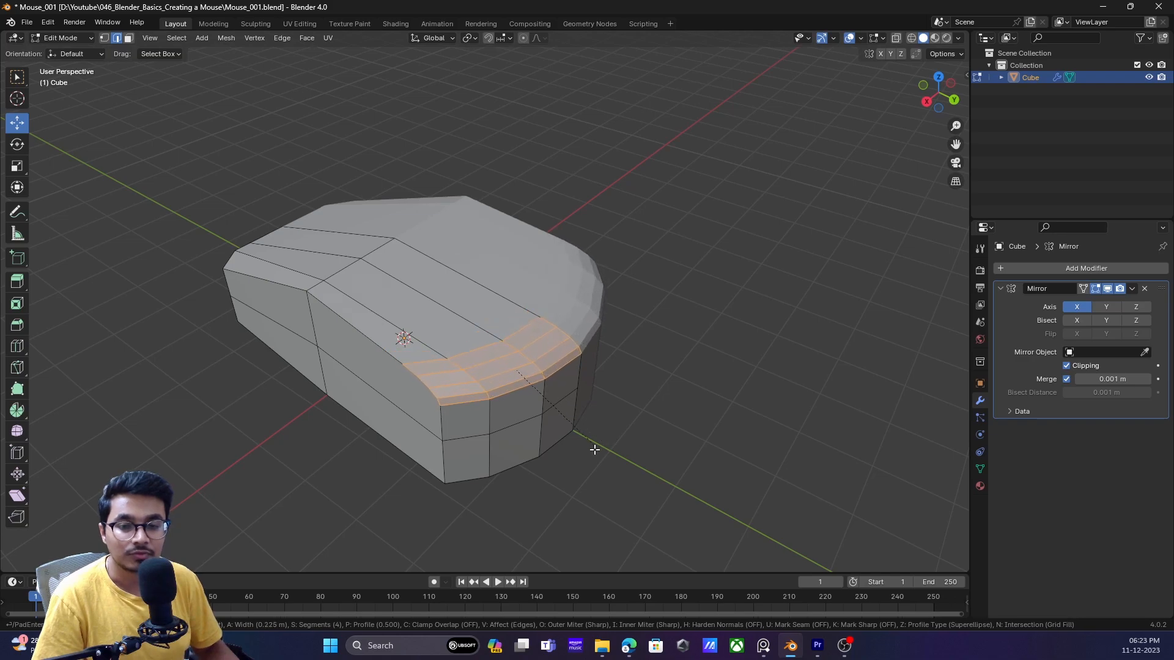
pyautogui.click(647, 469)
pyautogui.moveTo(538, 416); pyautogui.dragTo(639, 385, button='middle')
pyautogui.hotkey('ctrl', 'z')
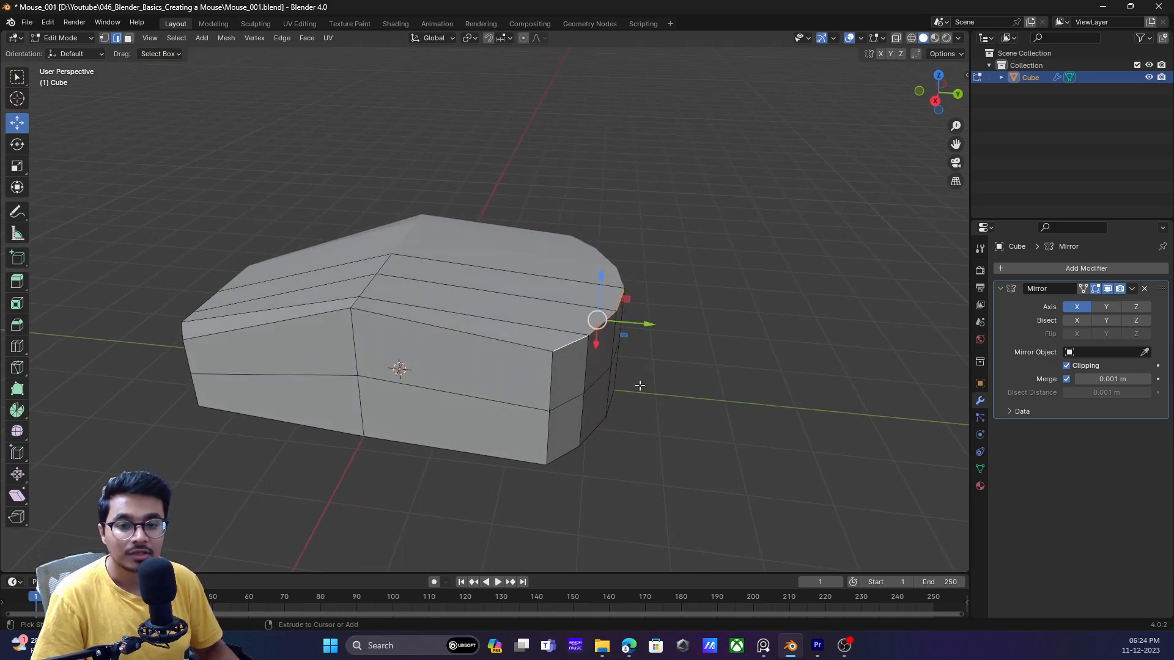
# - Display the body's transform values in Object Mode to check its scale
pyautogui.press('Tab')
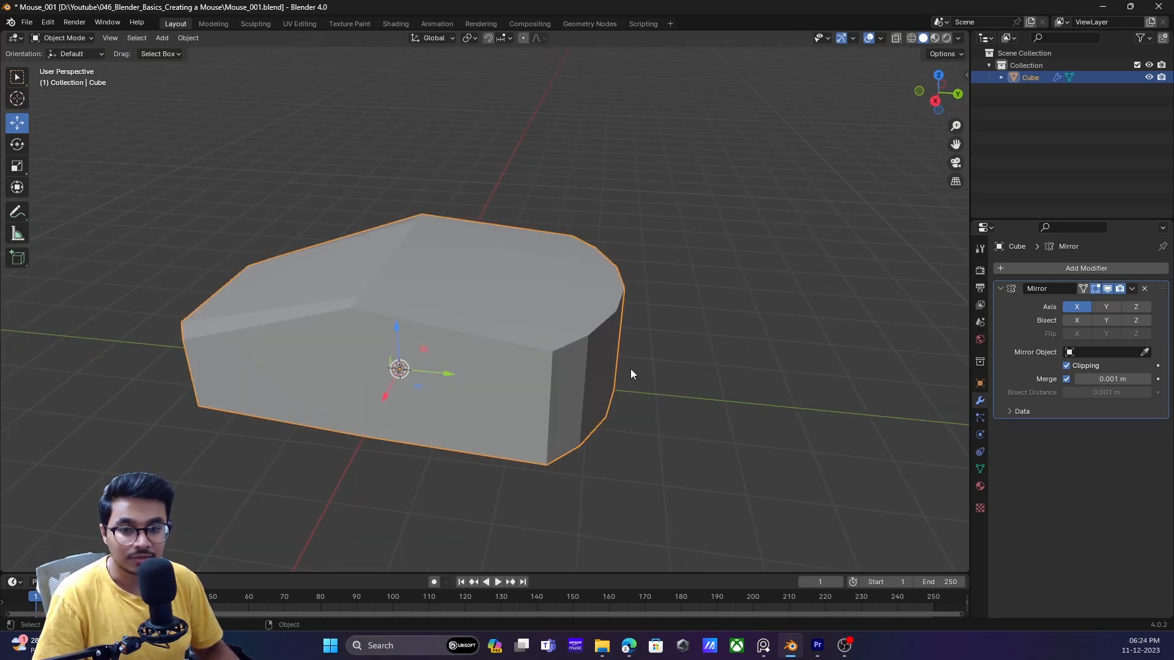
pyautogui.hotkey('ctrl', 'a')
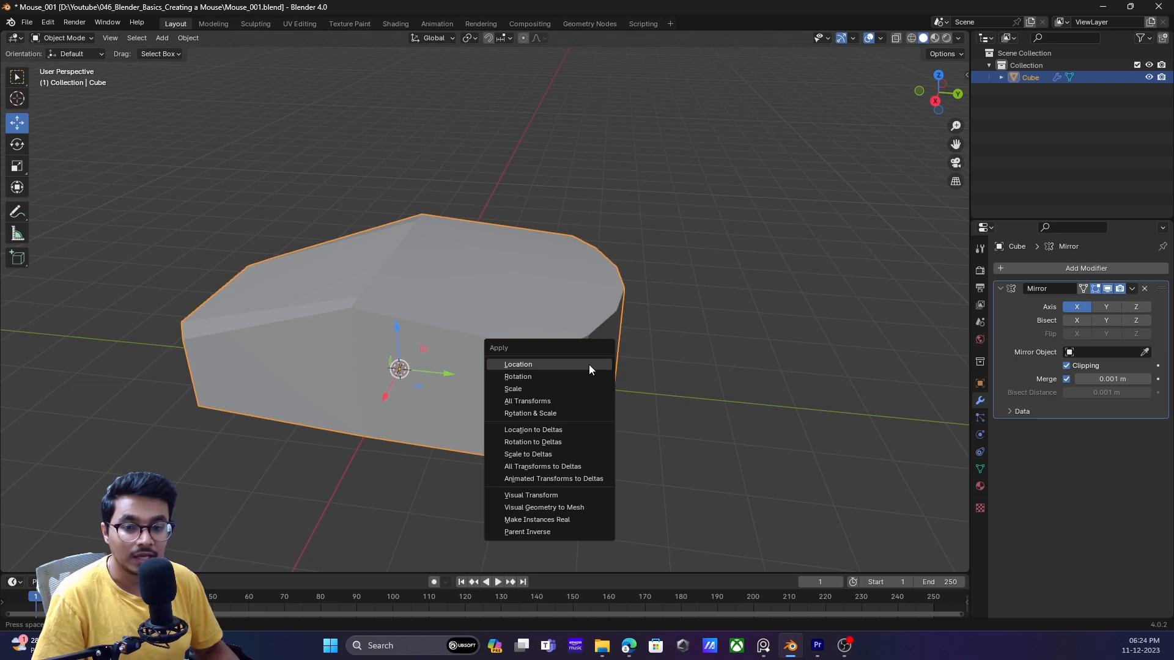
pyautogui.click(530, 388)
pyautogui.click(911, 179)
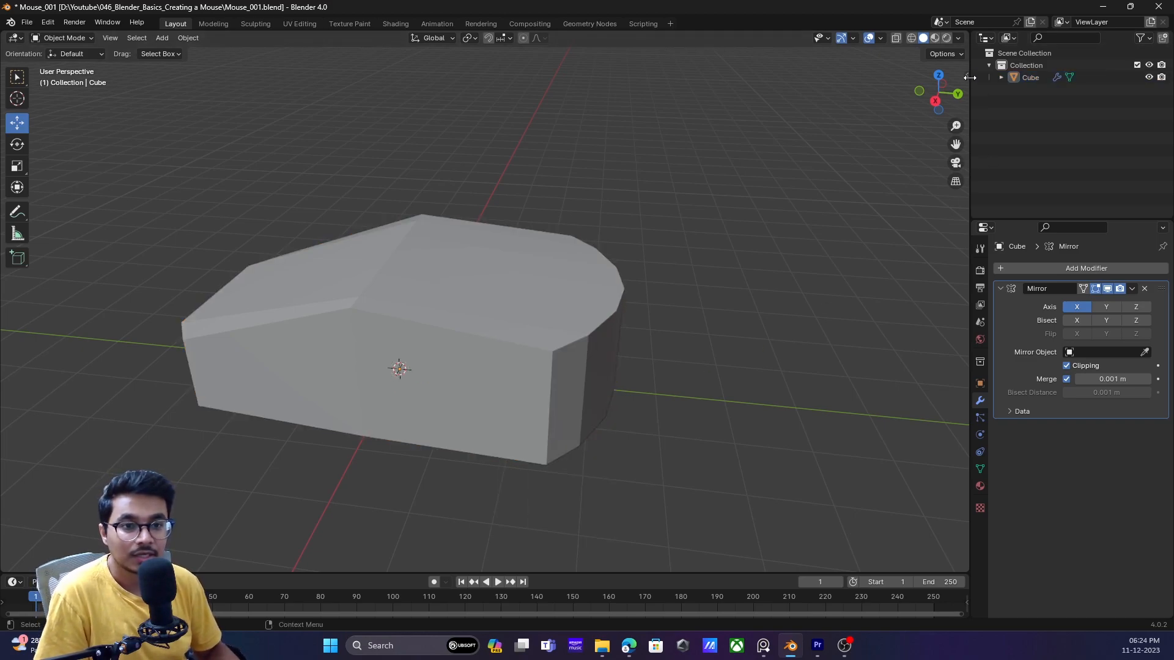
pyautogui.click(966, 74)
pyautogui.click(961, 76)
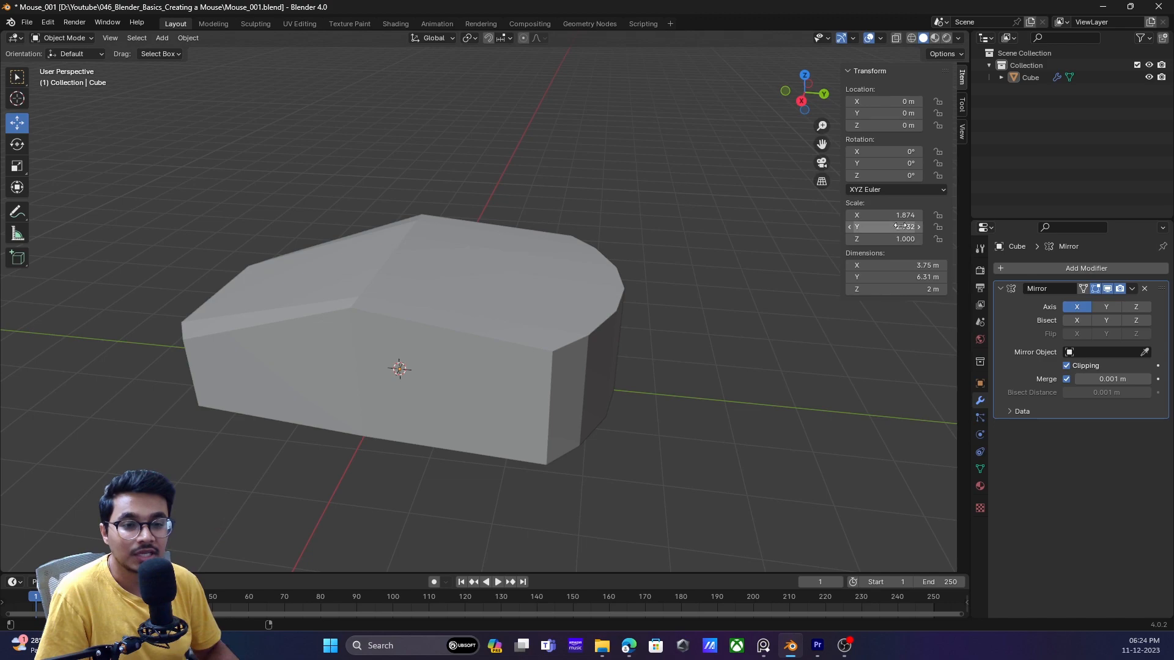
# - Apply the body's scale
pyautogui.click(611, 340)
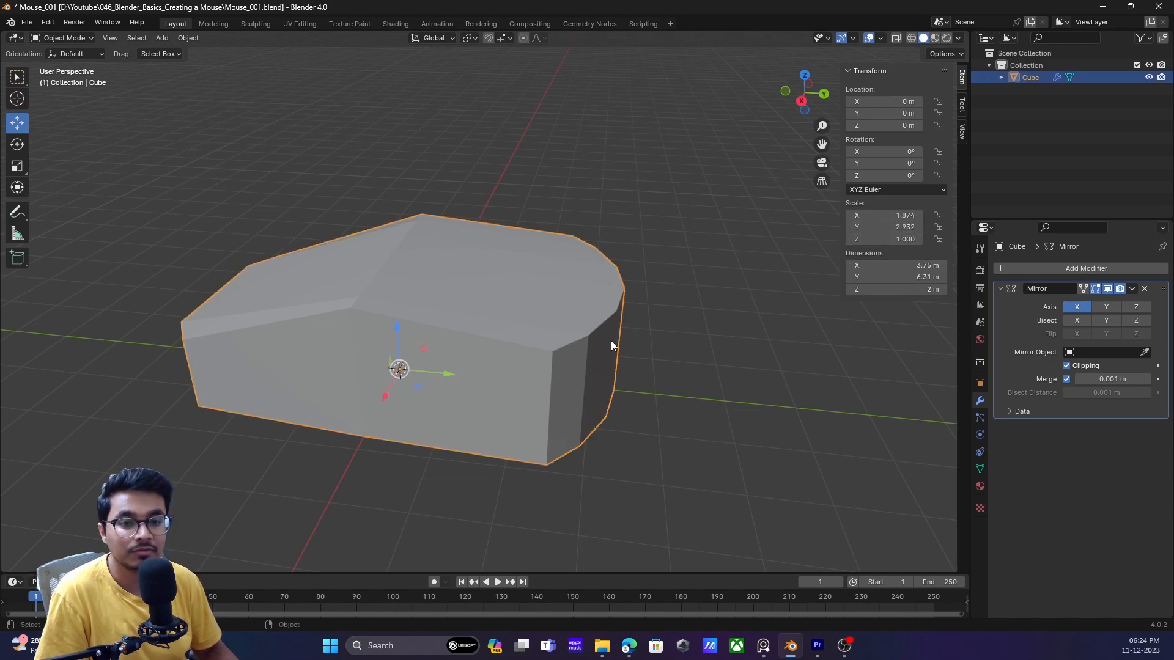
pyautogui.hotkey('ctrl', 'a')
pyautogui.click(584, 378)
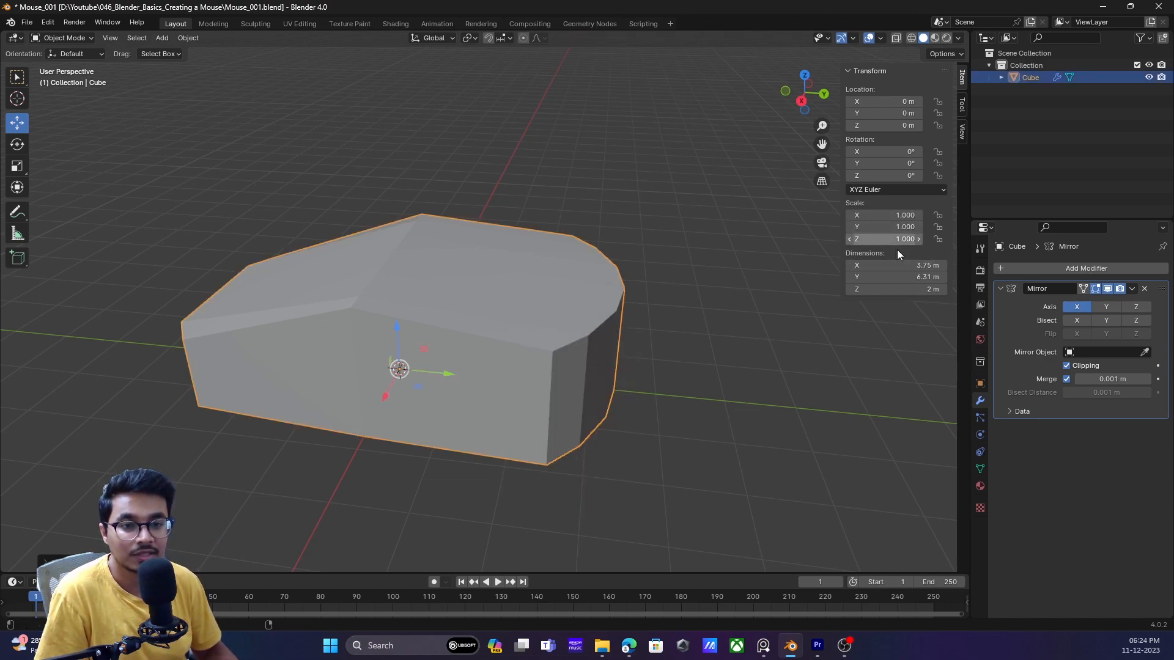
# - Try rounding the upper rear edges of the body with a wider four-segment bevel
pyautogui.press('Tab')
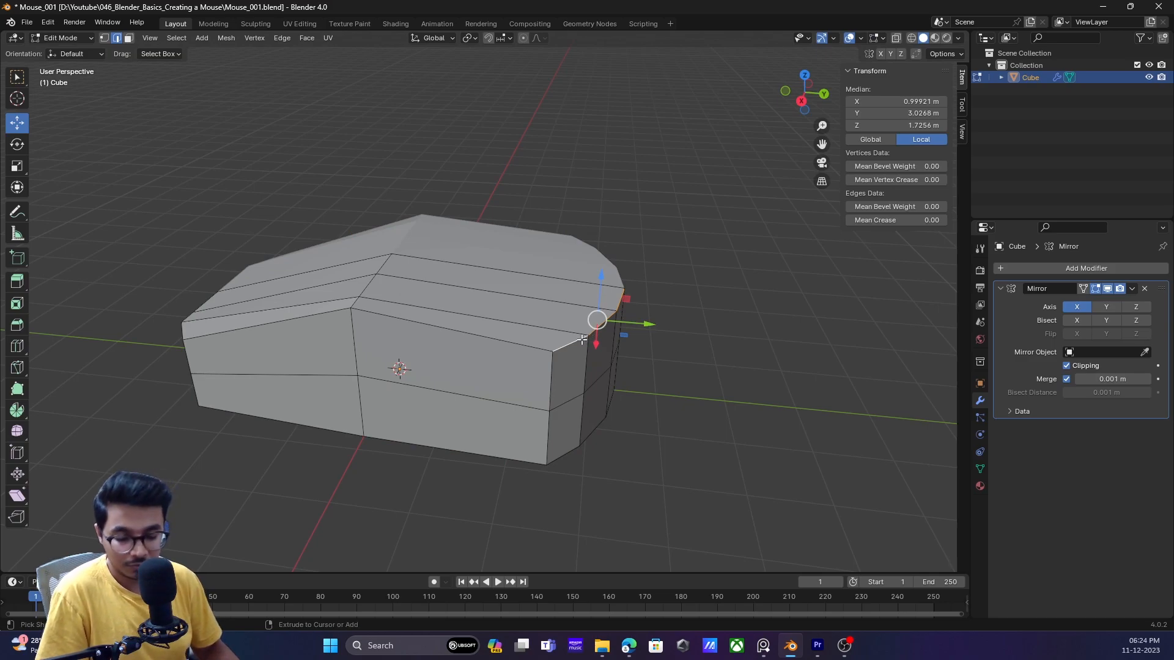
pyautogui.hotkey('ctrl', 'b')
pyautogui.scroll(3, 677, 362)
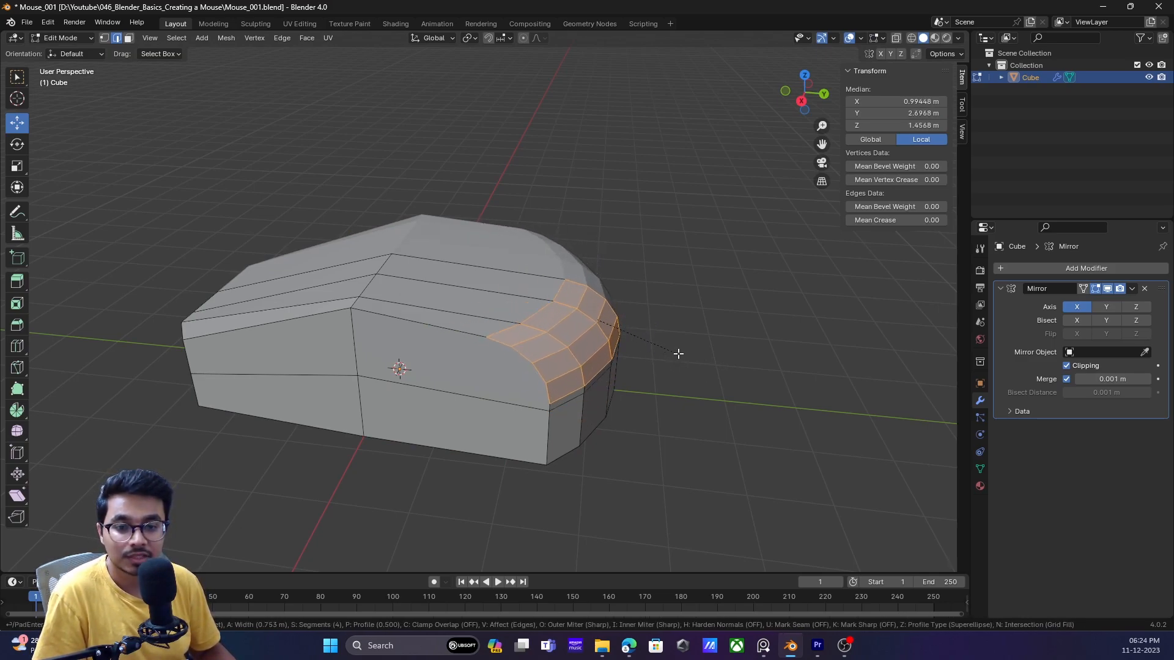
pyautogui.click(665, 349)
pyautogui.click(794, 340)
pyautogui.moveTo(794, 340); pyautogui.dragTo(542, 343, button='middle')
pyautogui.scroll(4, 543, 342)
pyautogui.moveTo(464, 305); pyautogui.dragTo(550, 294, button='middle')
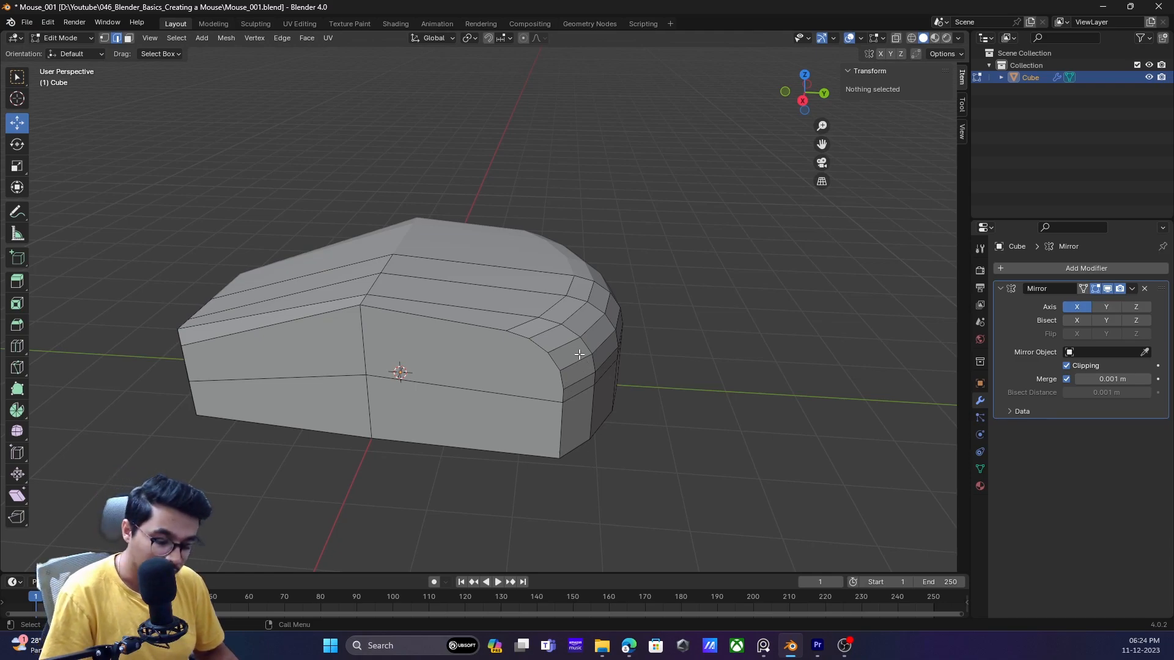
# - Select the upper rear face on the body's side and examine its outline next to the bevel
pyautogui.click(498, 370)
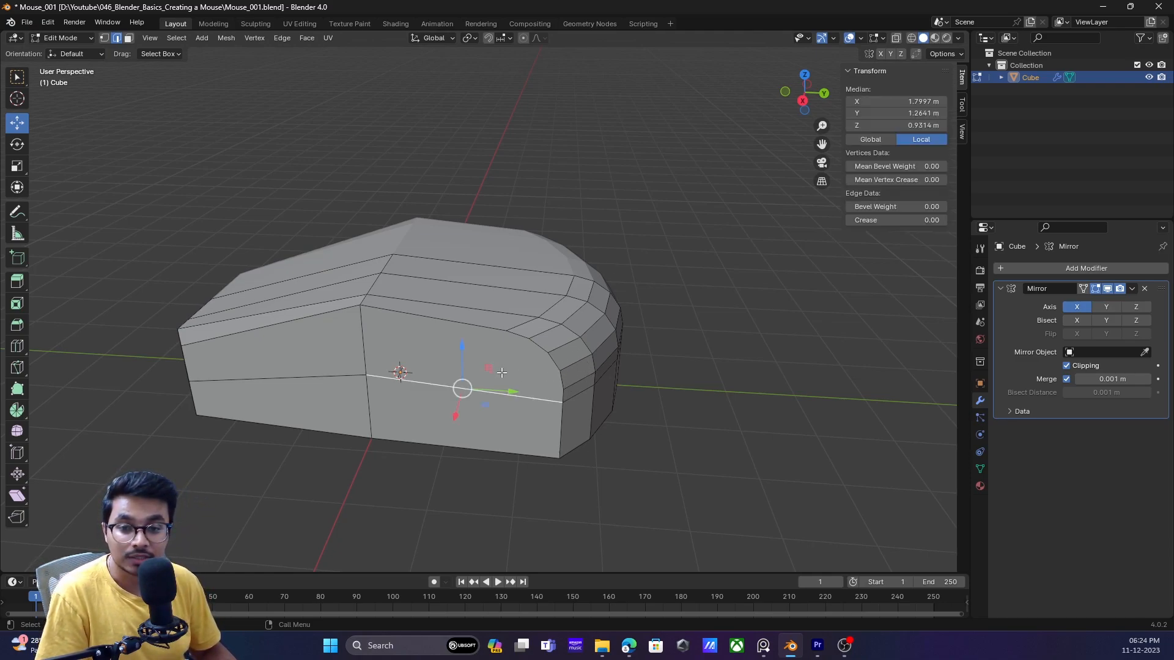
pyautogui.press('3')
pyautogui.click(499, 371)
pyautogui.moveTo(574, 359); pyautogui.dragTo(493, 321, button='middle')
pyautogui.scroll(3, 562, 287)
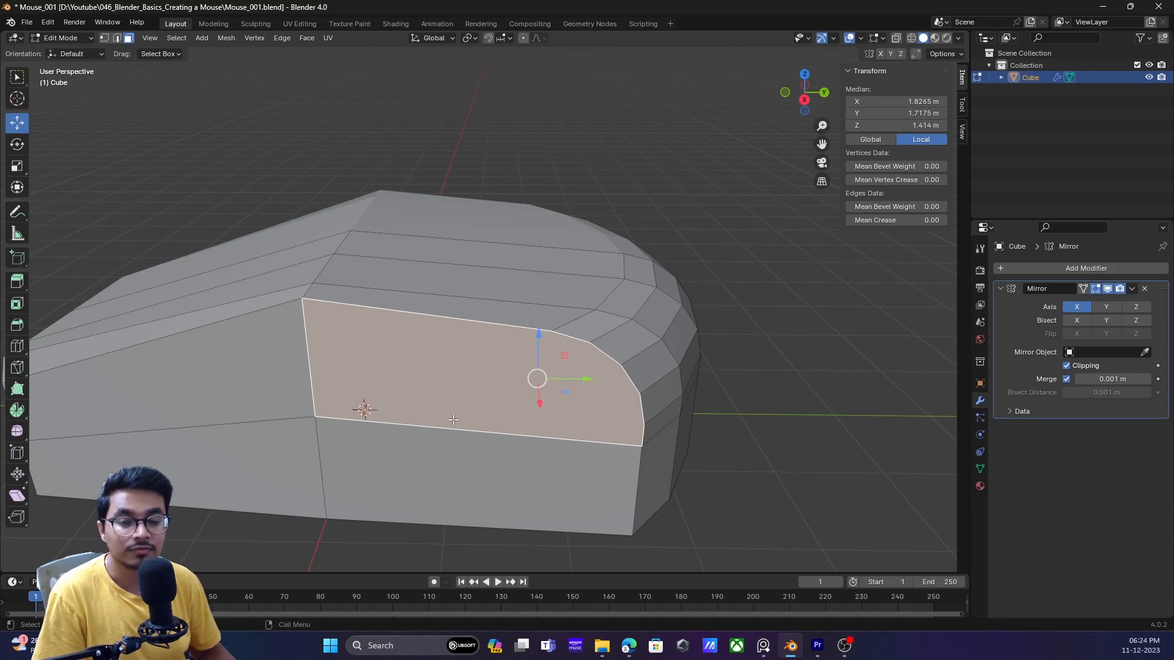
pyautogui.click(781, 254)
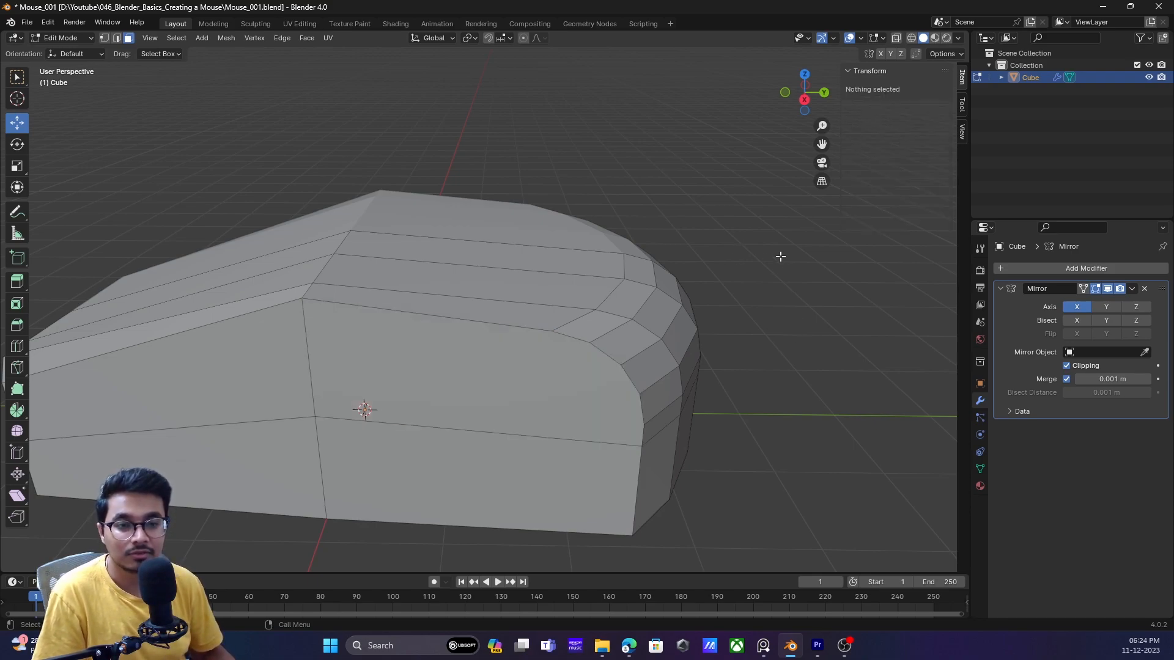
pyautogui.scroll(-3, 565, 380)
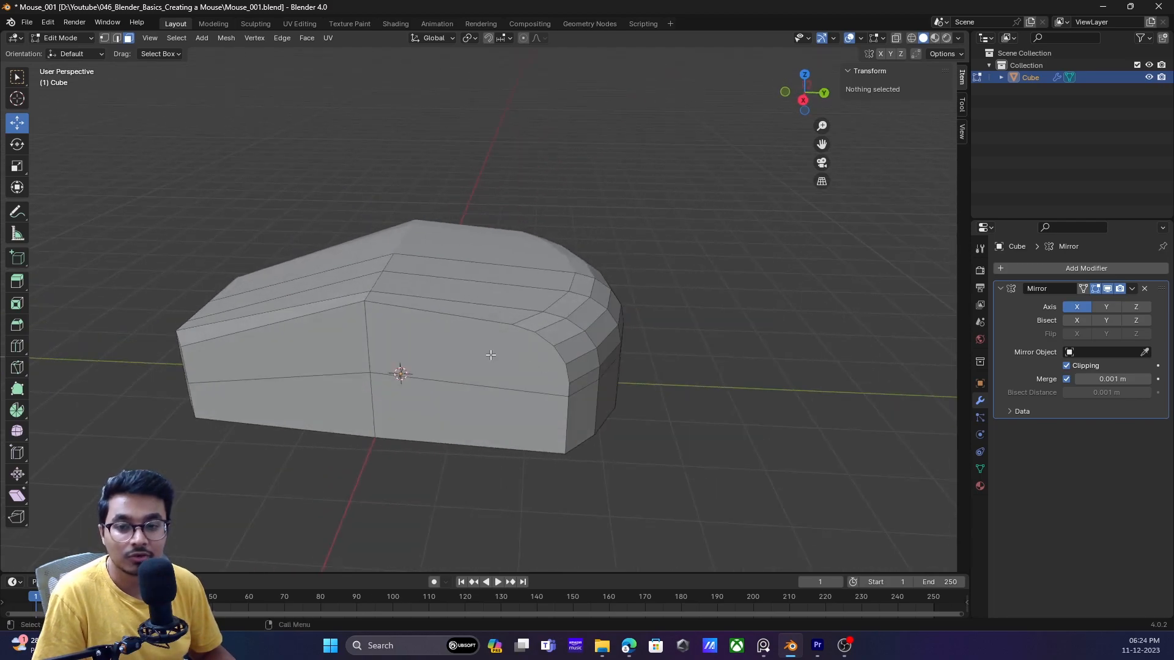
pyautogui.click(375, 316)
pyautogui.moveTo(551, 386)
pyautogui.mouseDown(button='middle')
pyautogui.moveTo(532, 367)
pyautogui.moveTo(508, 390)
pyautogui.moveTo(550, 384)
pyautogui.mouseUp(button='middle')
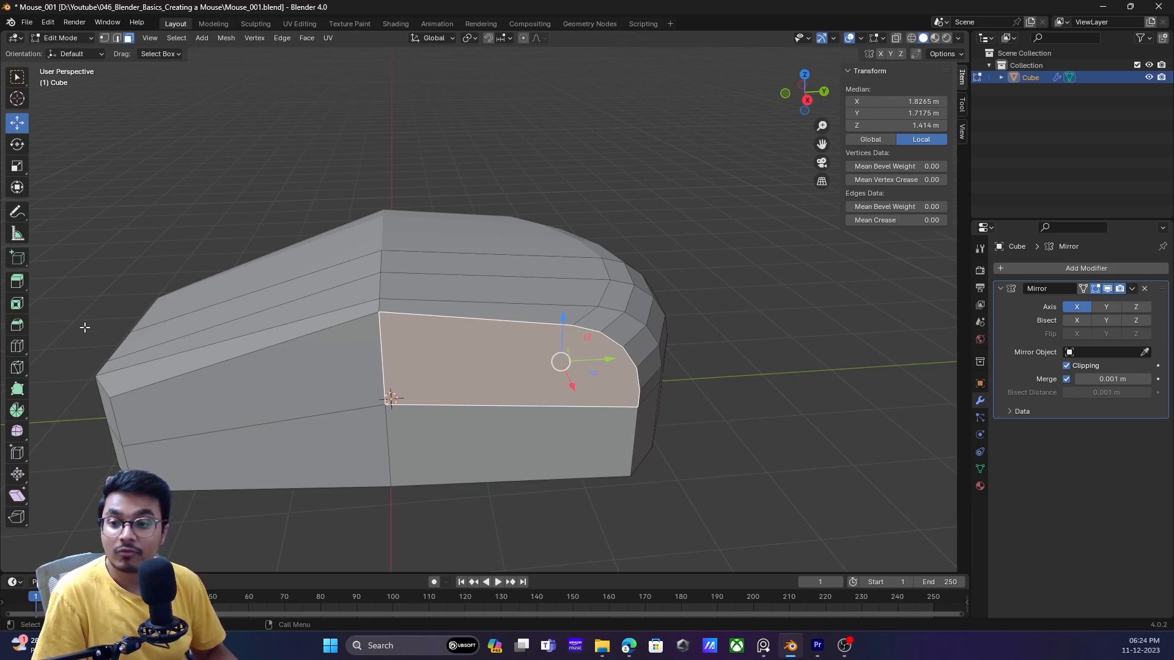
# - Undo the rear edge bevel and review the body in Object Mode and Edit Mode
pyautogui.moveTo(603, 395); pyautogui.dragTo(526, 369, button='middle')
pyautogui.press('Tab')
pyautogui.press('Tab')
pyautogui.press('Tab')
pyautogui.moveTo(584, 363); pyautogui.dragTo(568, 406, button='middle')
pyautogui.press('Tab')
pyautogui.press('Tab')
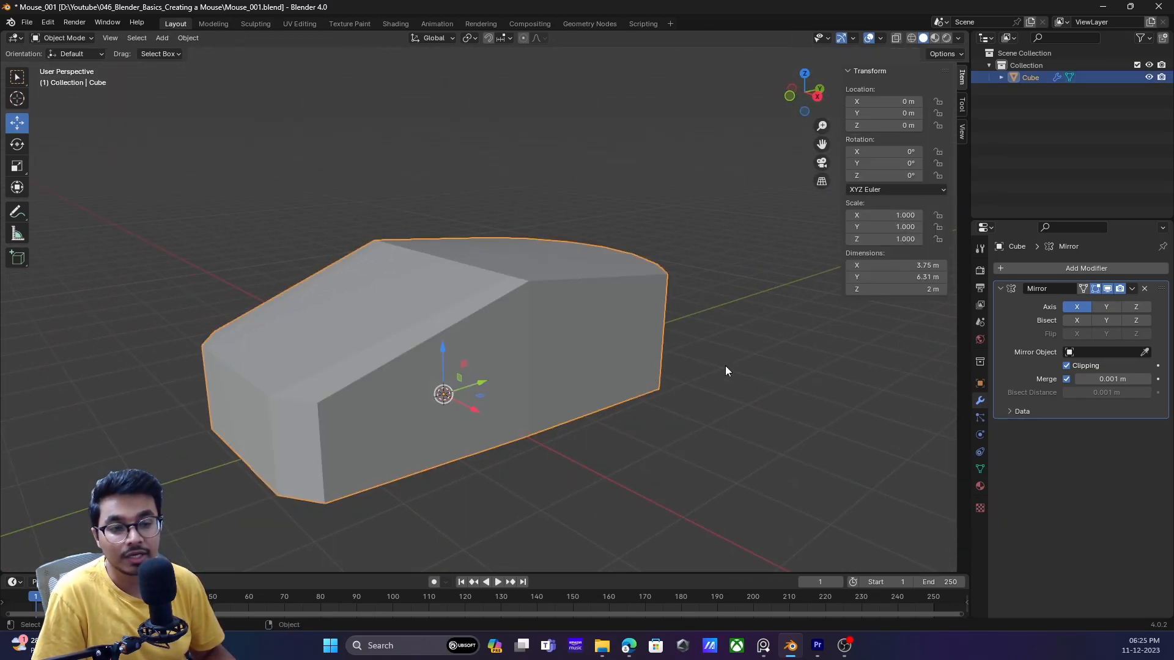
pyautogui.press('Tab')
pyautogui.press('Tab')
pyautogui.moveTo(641, 361); pyautogui.dragTo(542, 385, button='middle')
pyautogui.press('Tab')
pyautogui.press('Tab')
pyautogui.press('Tab')
pyautogui.press('Tab')
# - Add a Subdivision Surface modifier to the body and check the smoothed shape
pyautogui.click(1035, 268)
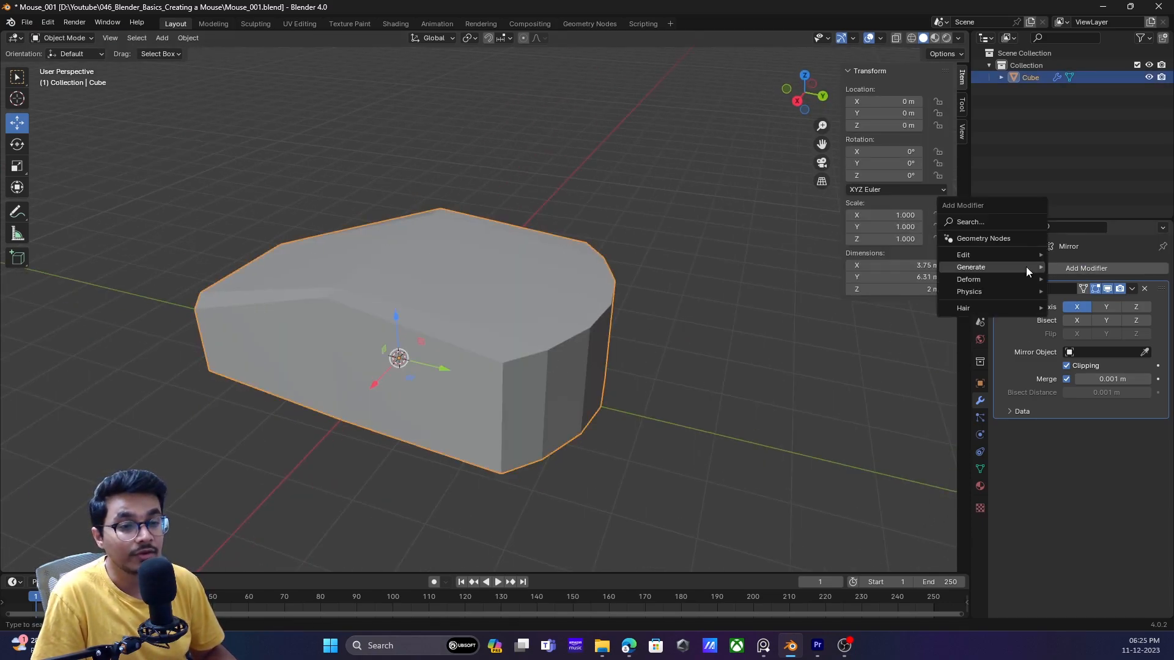
pyautogui.moveTo(996, 267)
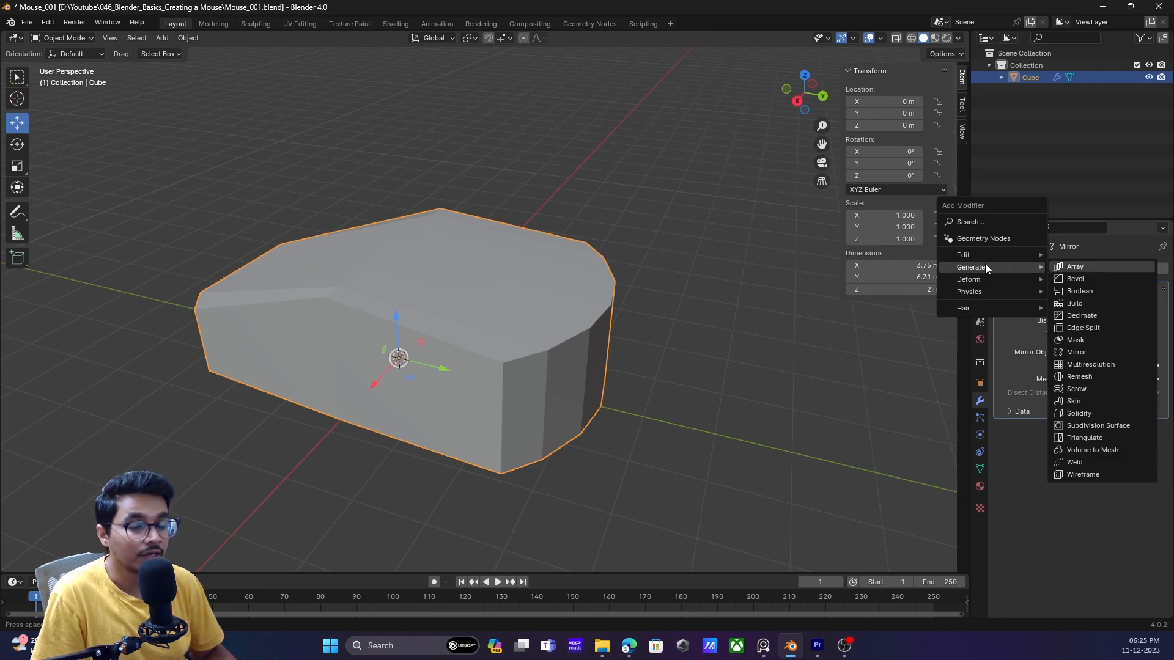
pyautogui.click(1082, 426)
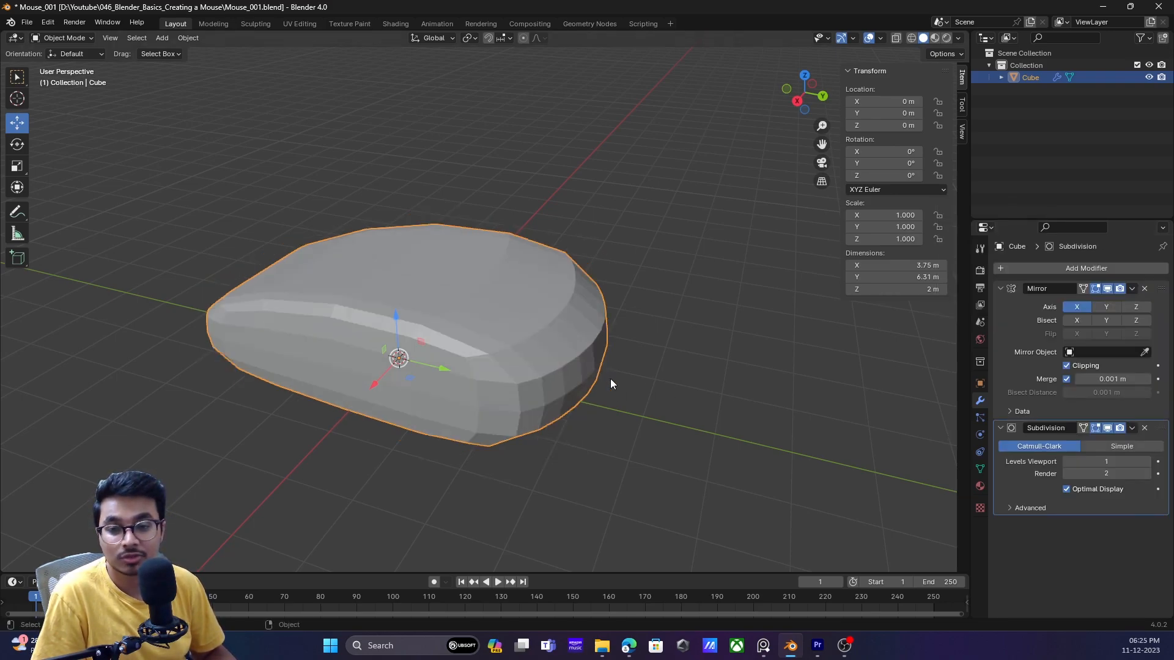
pyautogui.moveTo(446, 359); pyautogui.dragTo(613, 445, button='middle')
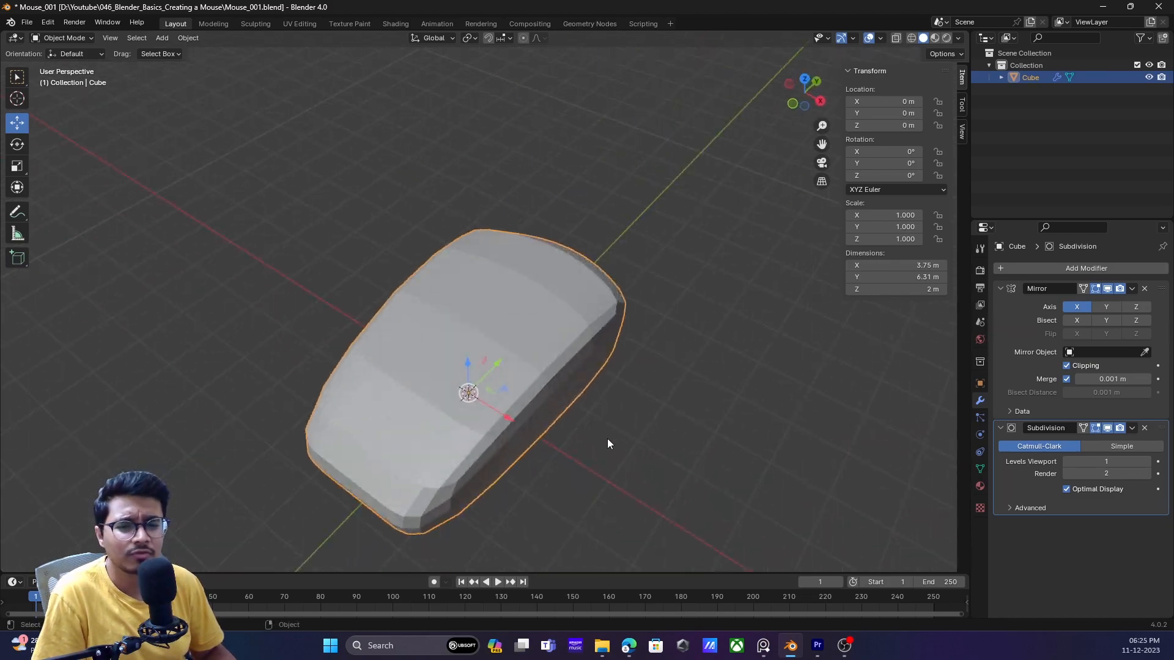
pyautogui.press('Tab')
pyautogui.press('Tab')
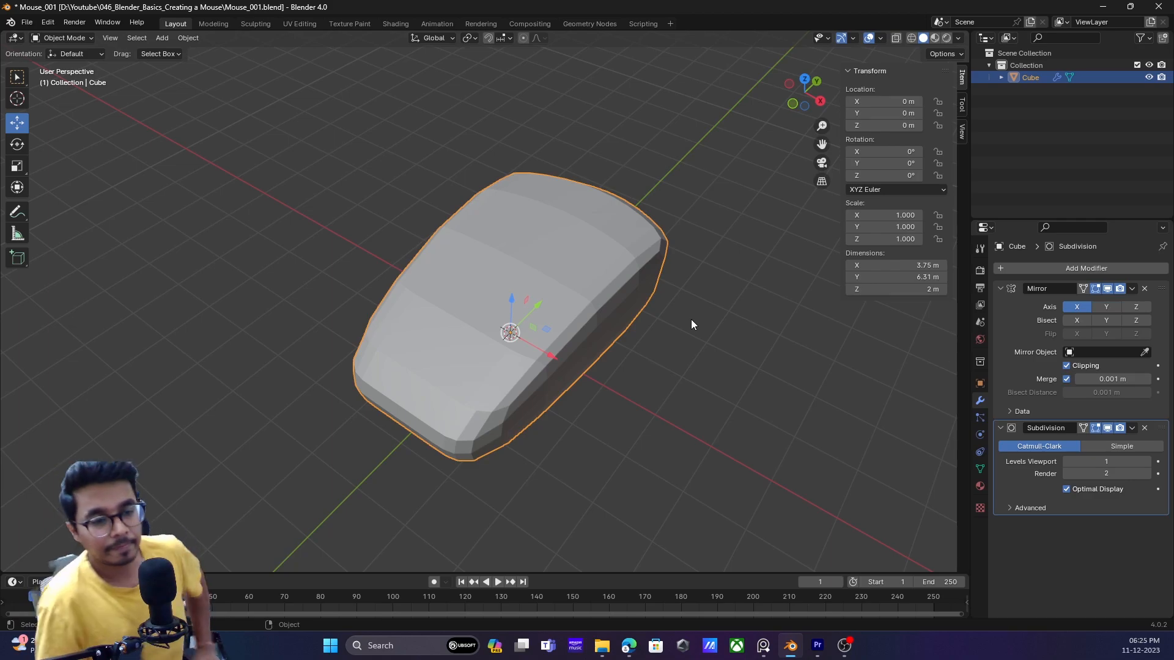
# - Set the Subdivision modifier's viewport levels to 2 and inspect the smoothed body against its edit cage
pyautogui.click(1147, 462)
pyautogui.moveTo(687, 422); pyautogui.dragTo(703, 342, button='middle')
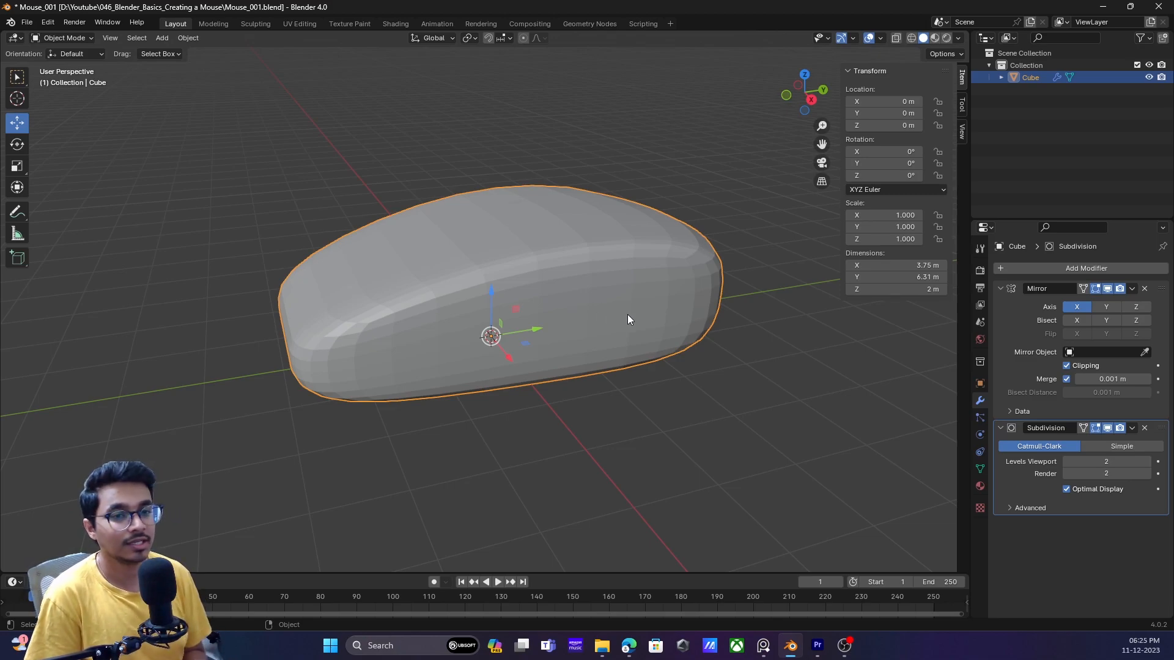
pyautogui.moveTo(627, 315); pyautogui.dragTo(590, 355, button='middle')
pyautogui.press('Tab')
pyautogui.moveTo(591, 274); pyautogui.dragTo(703, 251, button='middle')
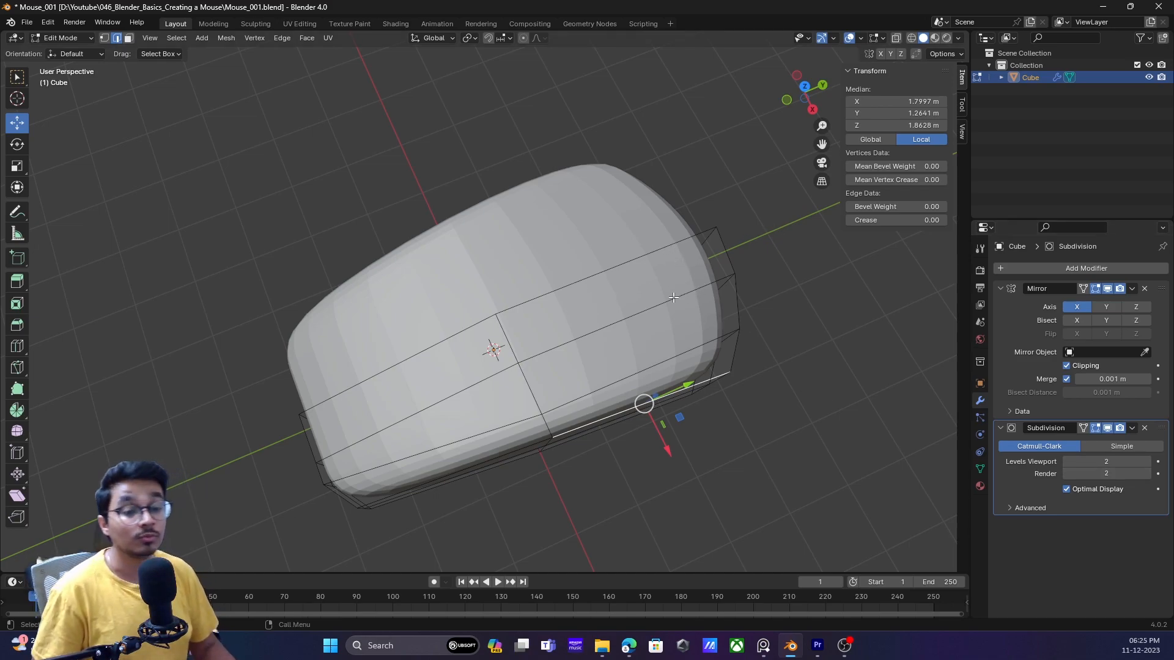
# - Reduce the Subdivision modifier's viewport levels to 1 and view the mouse body in Object Mode
pyautogui.click(1067, 461)
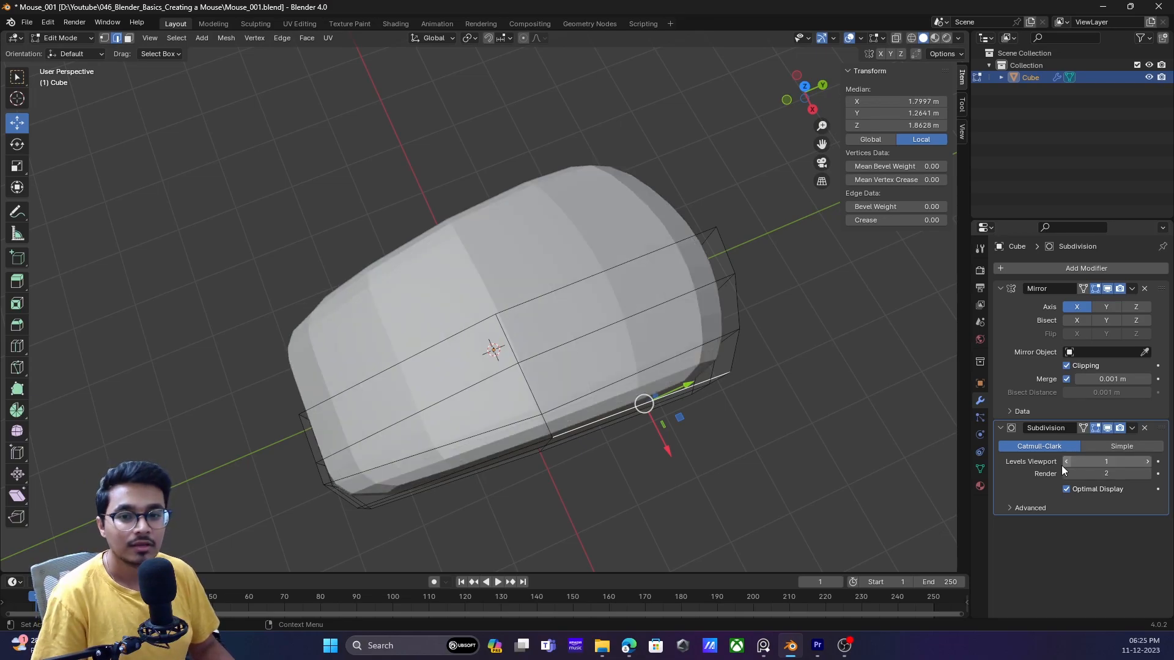
pyautogui.moveTo(725, 338); pyautogui.dragTo(709, 367, button='middle')
pyautogui.press('Tab')
pyautogui.click(597, 265)
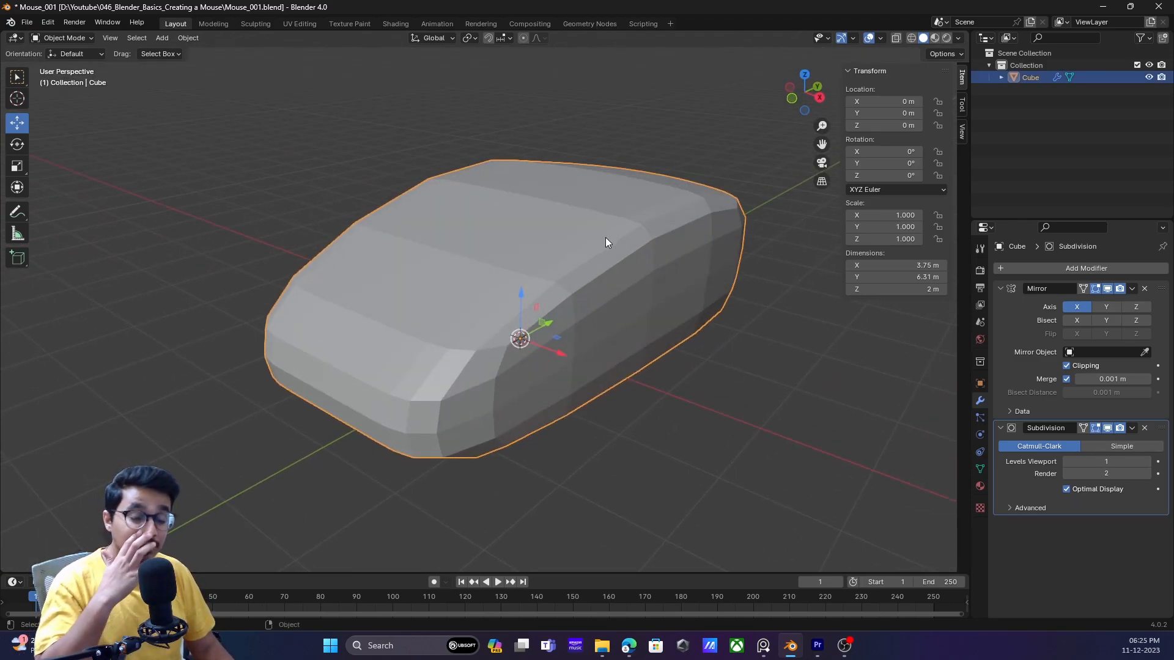
# - Apply Shade Auto Smooth to the mouse body and check the shading from the front and side
pyautogui.scroll(-1, 607, 263)
pyautogui.rightClick(608, 256)
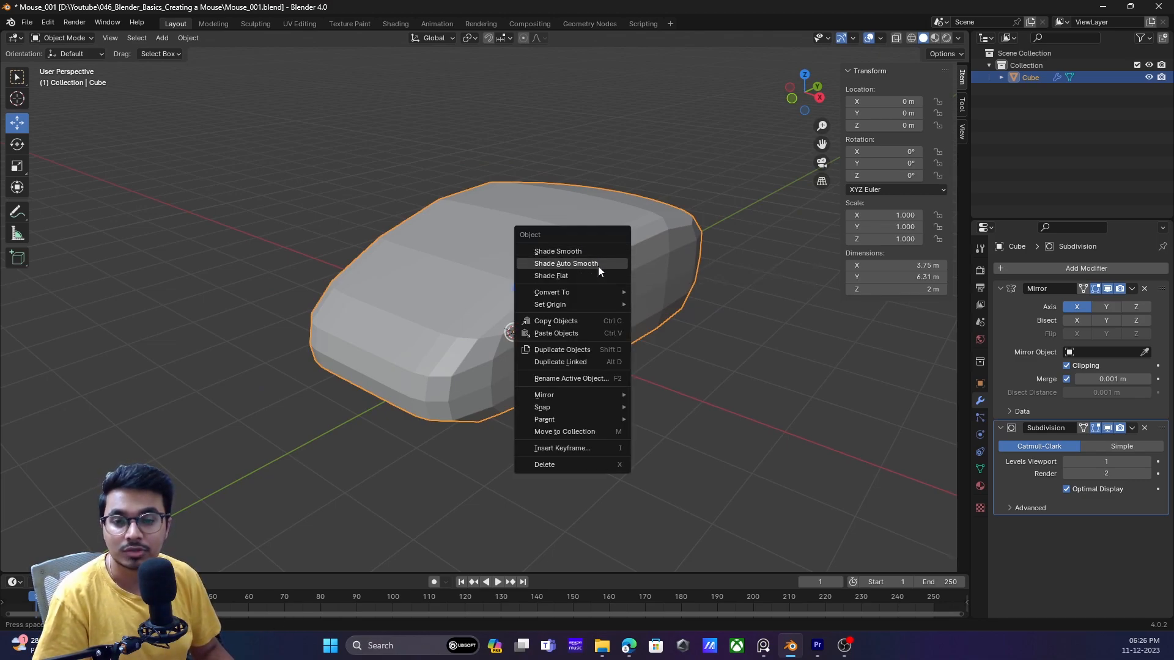
pyautogui.click(598, 266)
pyautogui.click(826, 349)
pyautogui.moveTo(515, 346); pyautogui.dragTo(577, 290, button='middle')
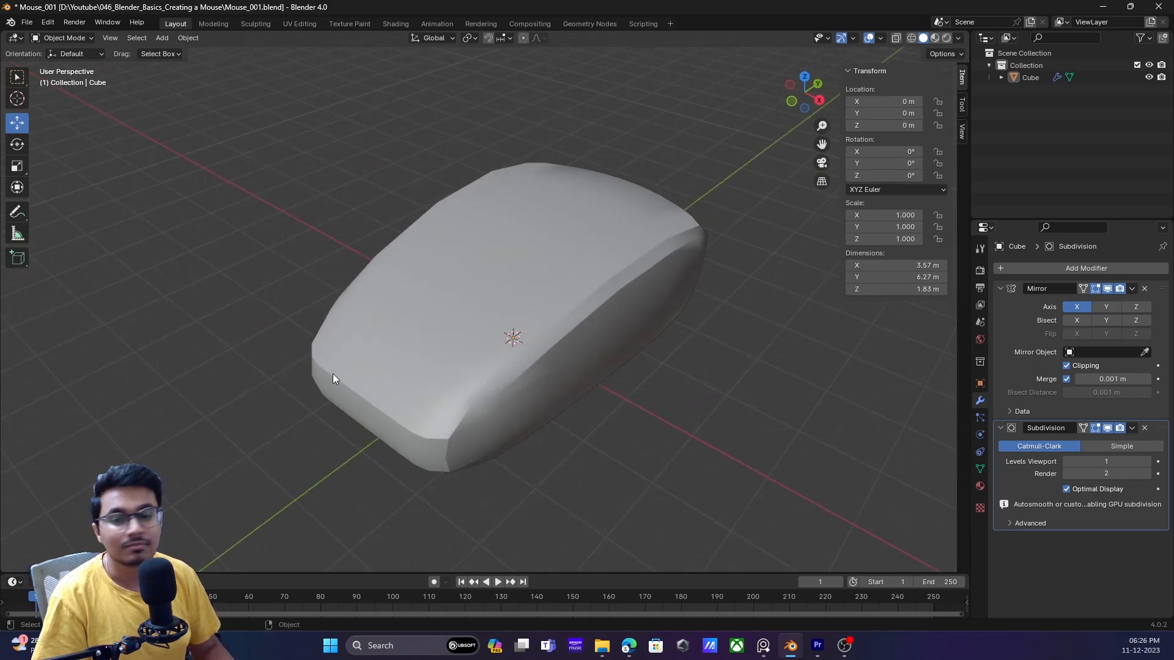
pyautogui.moveTo(607, 332); pyautogui.dragTo(710, 204, button='middle')
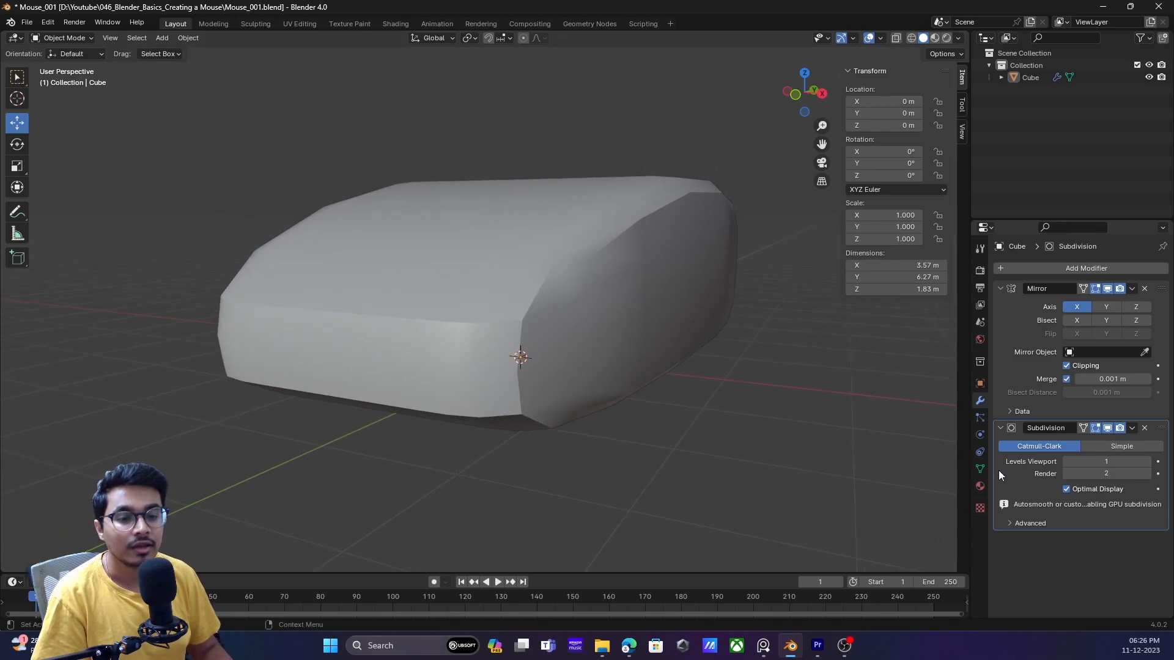
# - Set the body's Auto Smooth angle to 90° in its normals settings and check the shaded surface
pyautogui.click(980, 469)
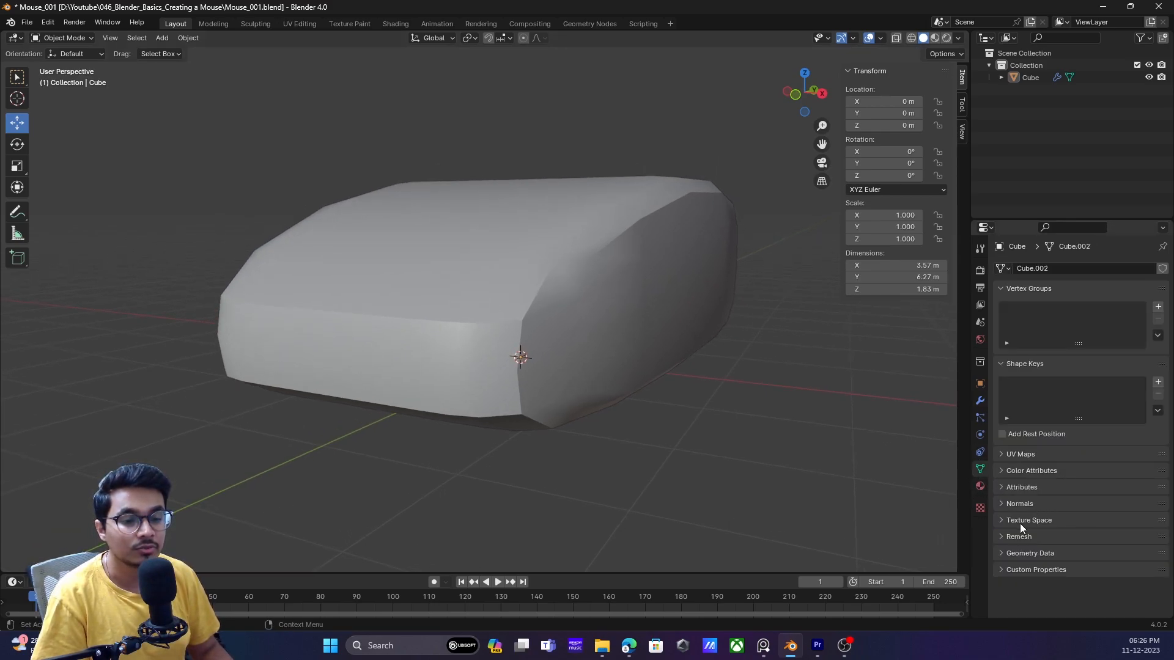
pyautogui.click(1016, 504)
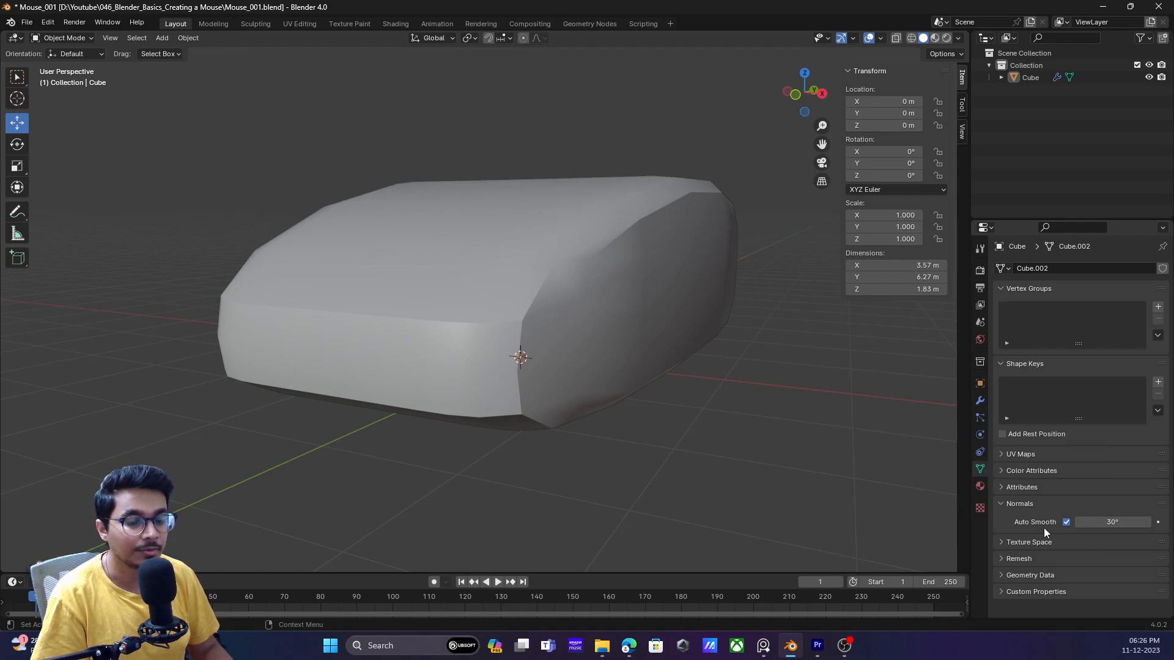
pyautogui.click(1125, 524)
pyautogui.write('90')
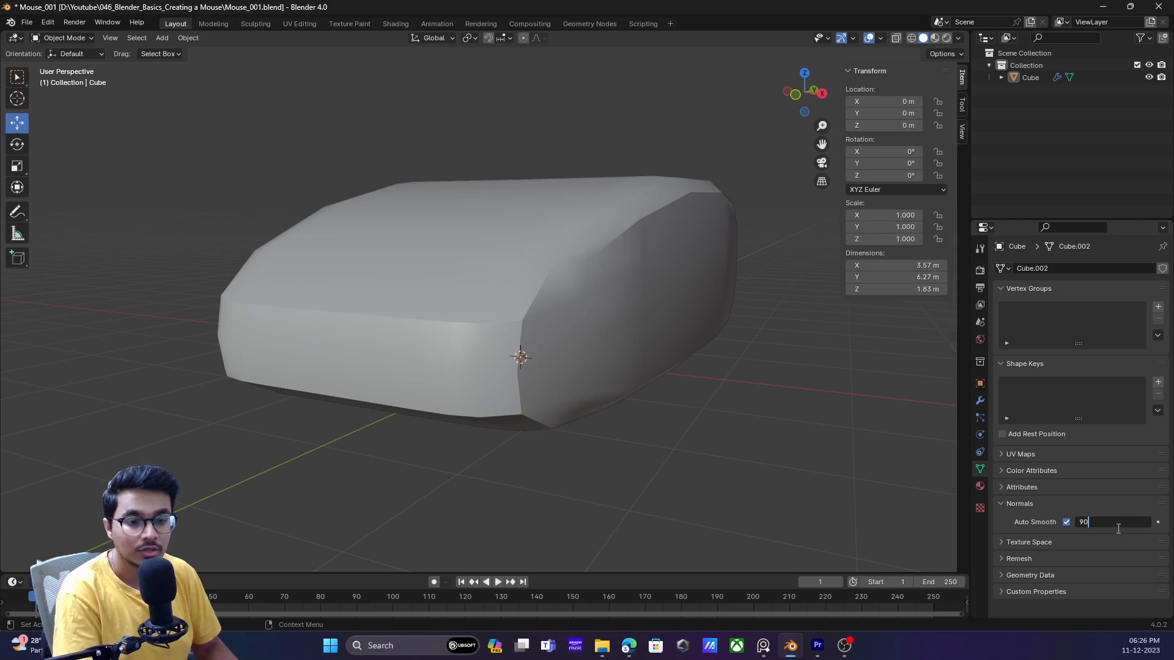
pyautogui.press('Return')
pyautogui.click(626, 358)
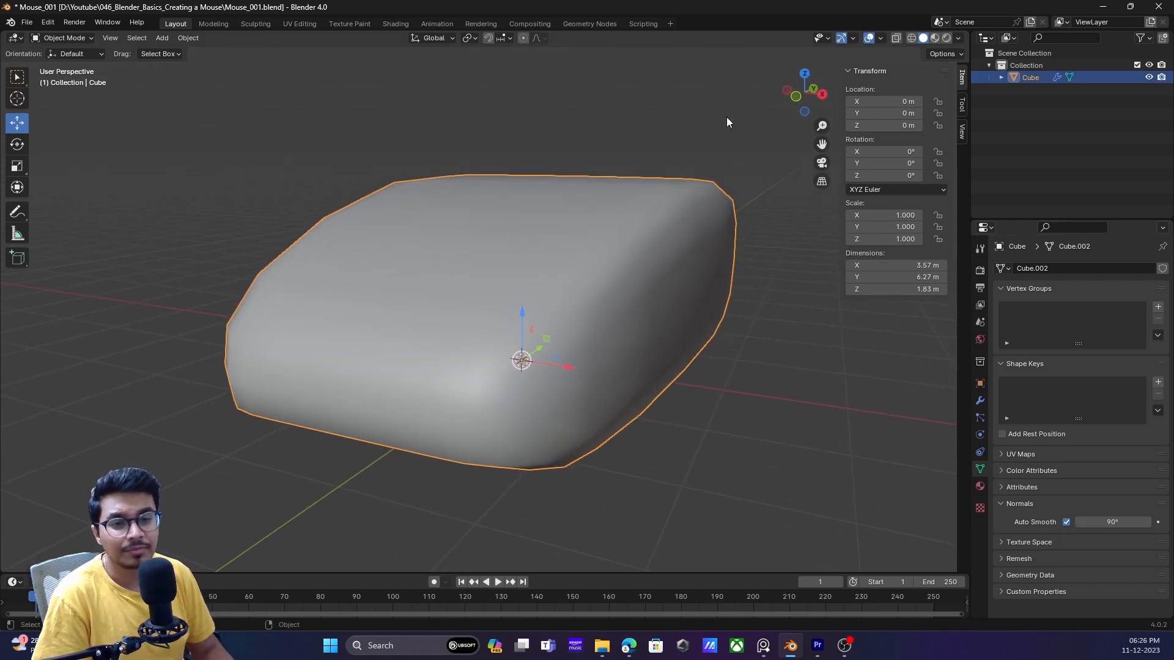
pyautogui.moveTo(420, 176); pyautogui.dragTo(699, 174, button='middle')
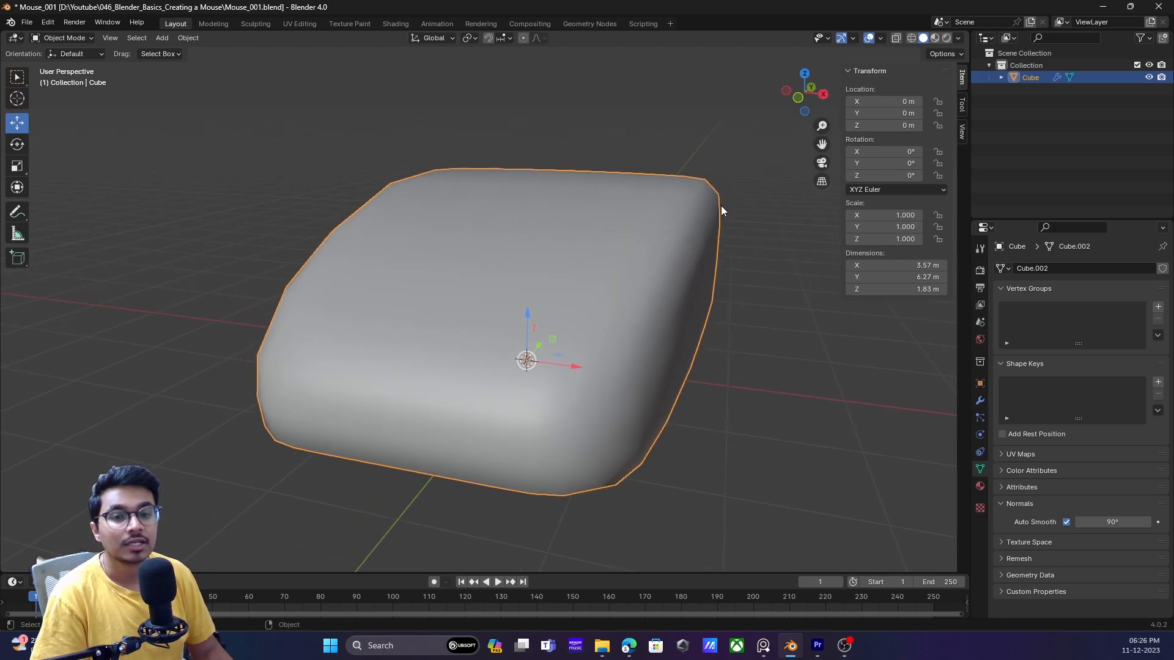
# - Try an Auto Smooth angle of 60° on the body and look at its side
pyautogui.click(1123, 523)
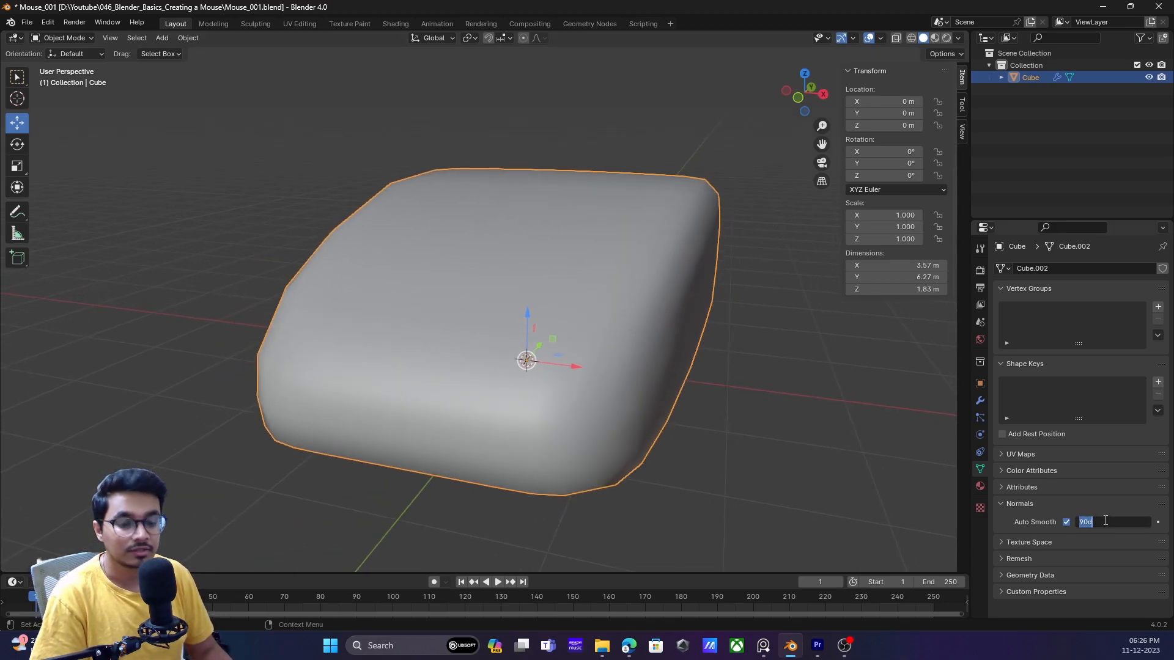
pyautogui.press('Return')
pyautogui.moveTo(792, 403); pyautogui.dragTo(865, 416, button='middle')
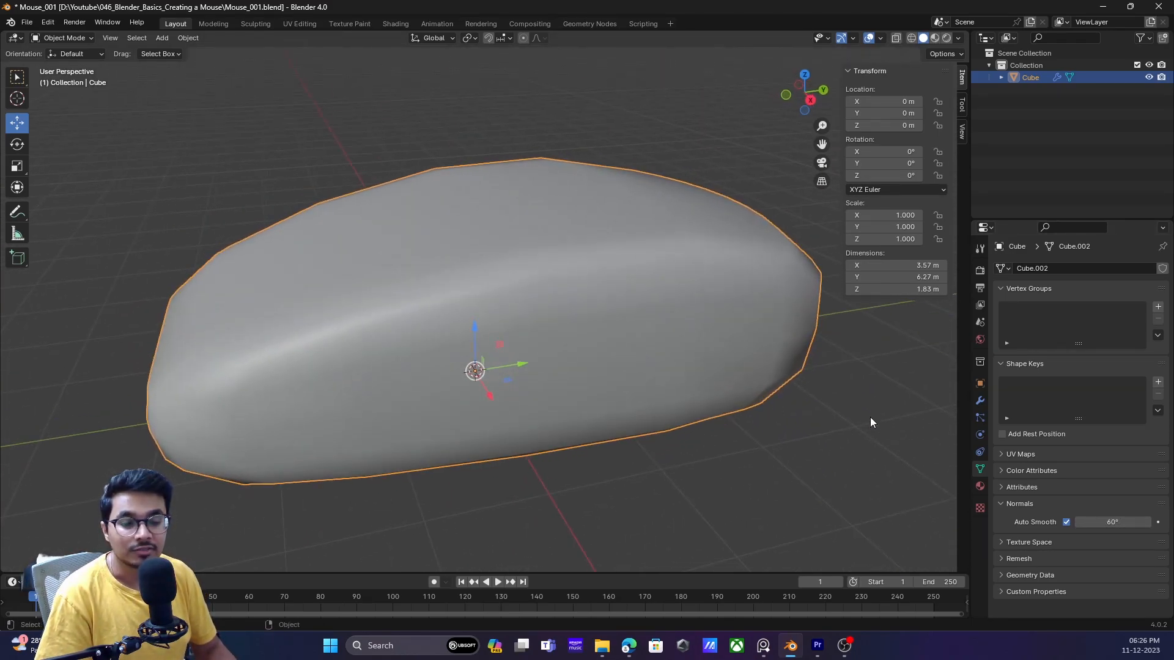
# - Set the Auto Smooth angle back to 90° and review the body's shading
pyautogui.click(1117, 521)
pyautogui.write('90')
pyautogui.press('Return')
pyautogui.scroll(-4, 652, 366)
pyautogui.moveTo(652, 366); pyautogui.dragTo(546, 346, button='middle')
pyautogui.scroll(5, 688, 335)
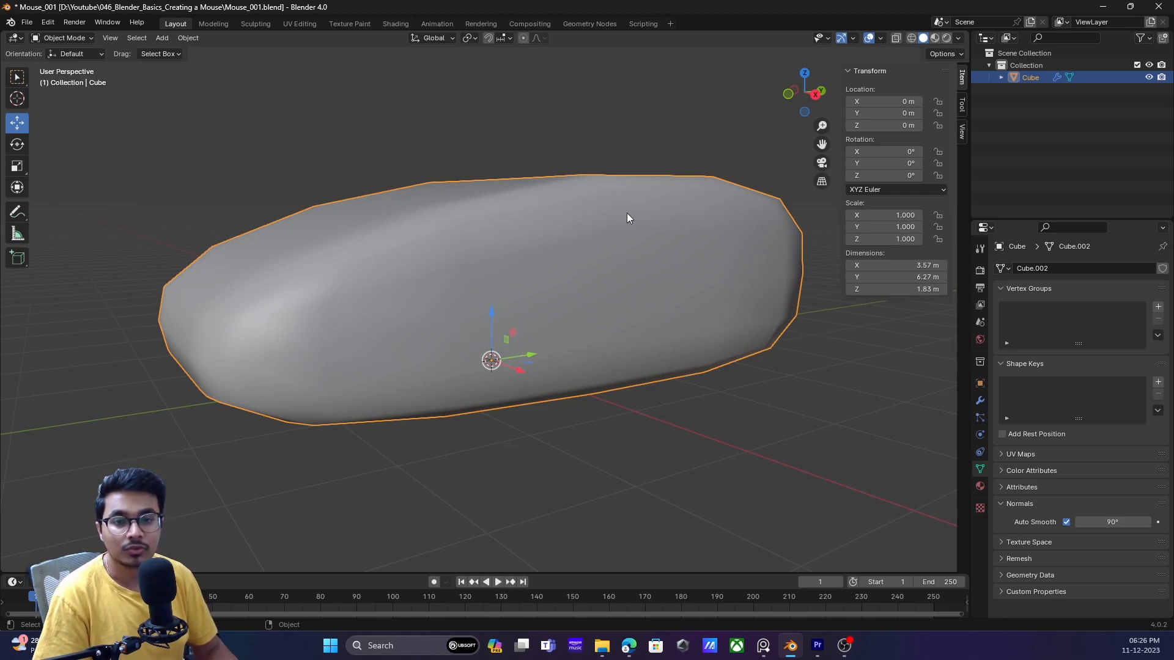
# - Add a vertical loop cut around the front half of the body at about Y -1.03 m
pyautogui.press('Tab')
pyautogui.scroll(-2, 632, 315)
pyautogui.scroll(-1, 448, 364)
pyautogui.moveTo(448, 364); pyautogui.dragTo(472, 335, button='middle')
pyautogui.hotkey('ctrl', 'r')
pyautogui.click(458, 276)
pyautogui.click(468, 272)
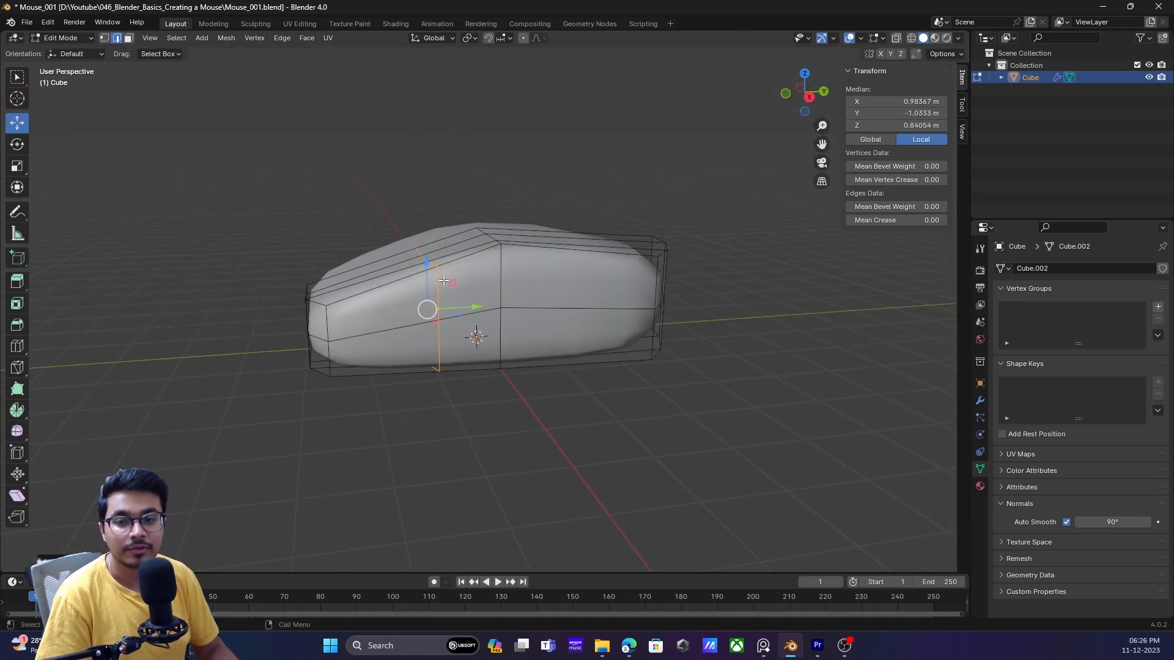
# - Select the upper vertices of the front loop cut through the mesh in wireframe, return to solid shading, and raise them slightly
pyautogui.hotkey('shift', 'z')
pyautogui.moveTo(380, 215); pyautogui.dragTo(459, 286)
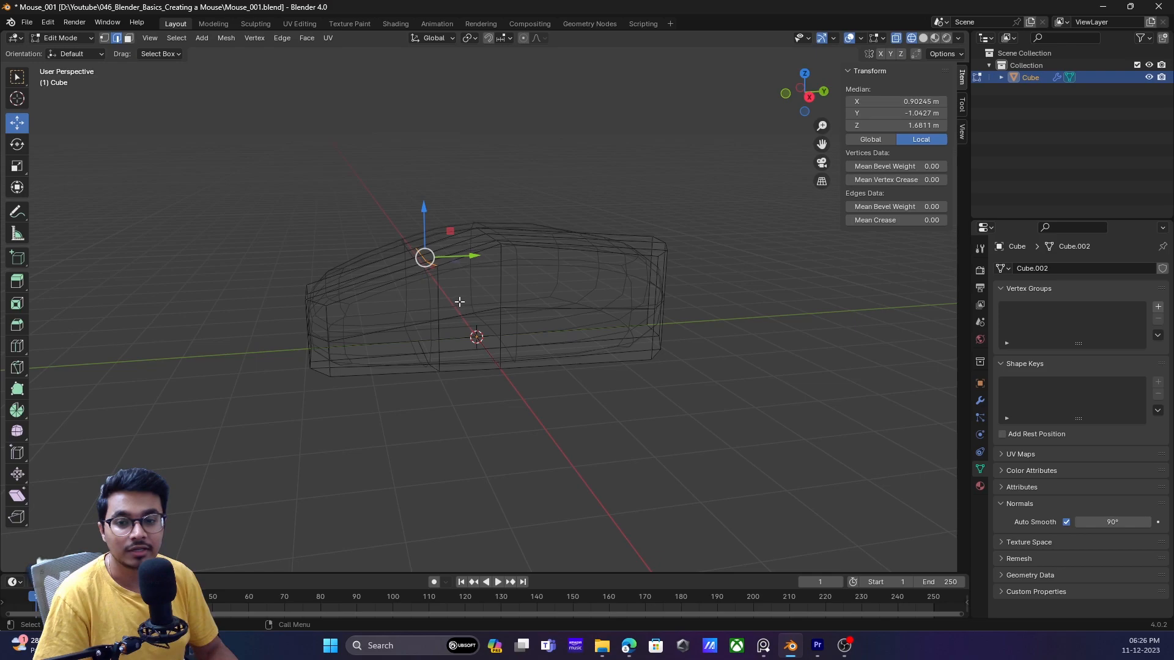
pyautogui.press('1')
pyautogui.moveTo(377, 221); pyautogui.dragTo(460, 285)
pyautogui.press('z')
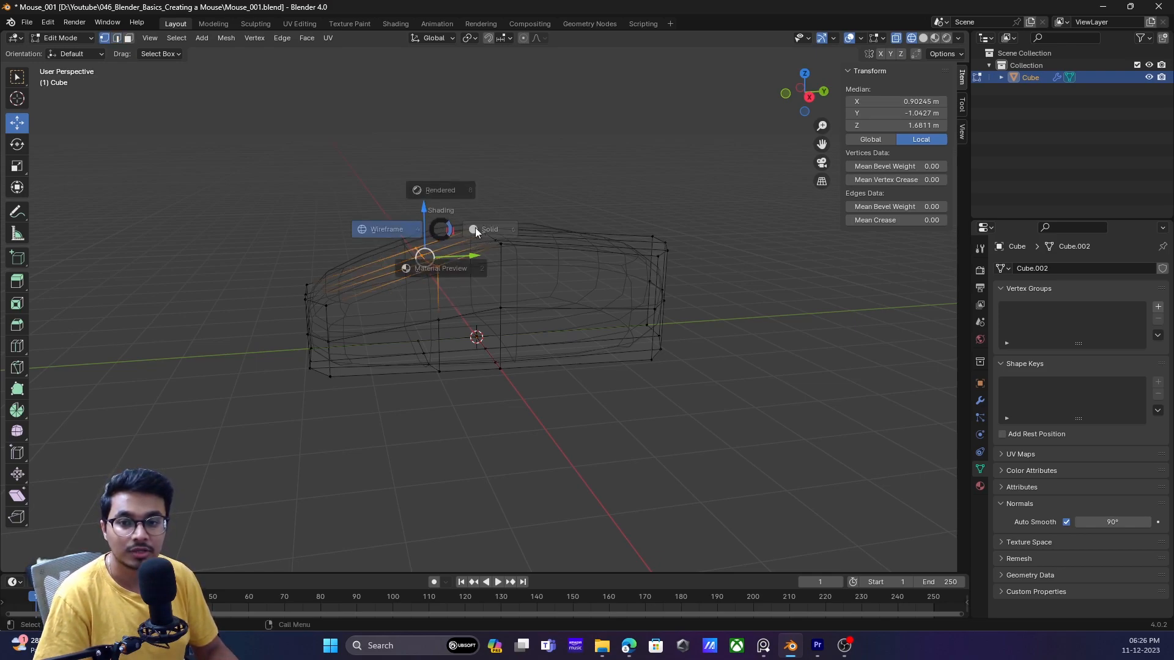
pyautogui.click(426, 206)
pyautogui.moveTo(424, 208); pyautogui.dragTo(427, 181)
# - Add a vertical loop cut around the rear half of the body and slide it slightly rearward
pyautogui.moveTo(550, 272); pyautogui.dragTo(609, 273, button='middle')
pyautogui.hotkey('ctrl', 'r')
pyautogui.click(560, 264)
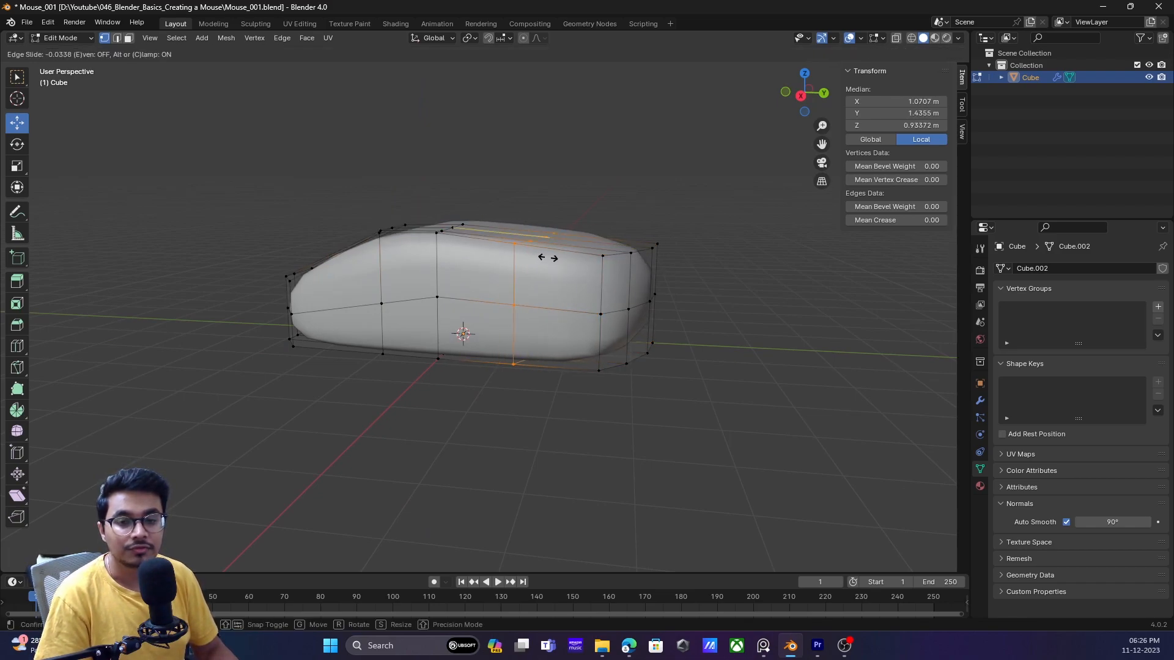
pyautogui.click(564, 273)
# - Lower the upper rear corner vertex on the body's side to about Z 1.53 m and check the shape in Object Mode
pyautogui.moveTo(523, 209); pyautogui.dragTo(605, 266)
pyautogui.moveTo(576, 204); pyautogui.dragTo(610, 213)
pyautogui.hotkey('ctrl', 'z')
pyautogui.click(604, 258)
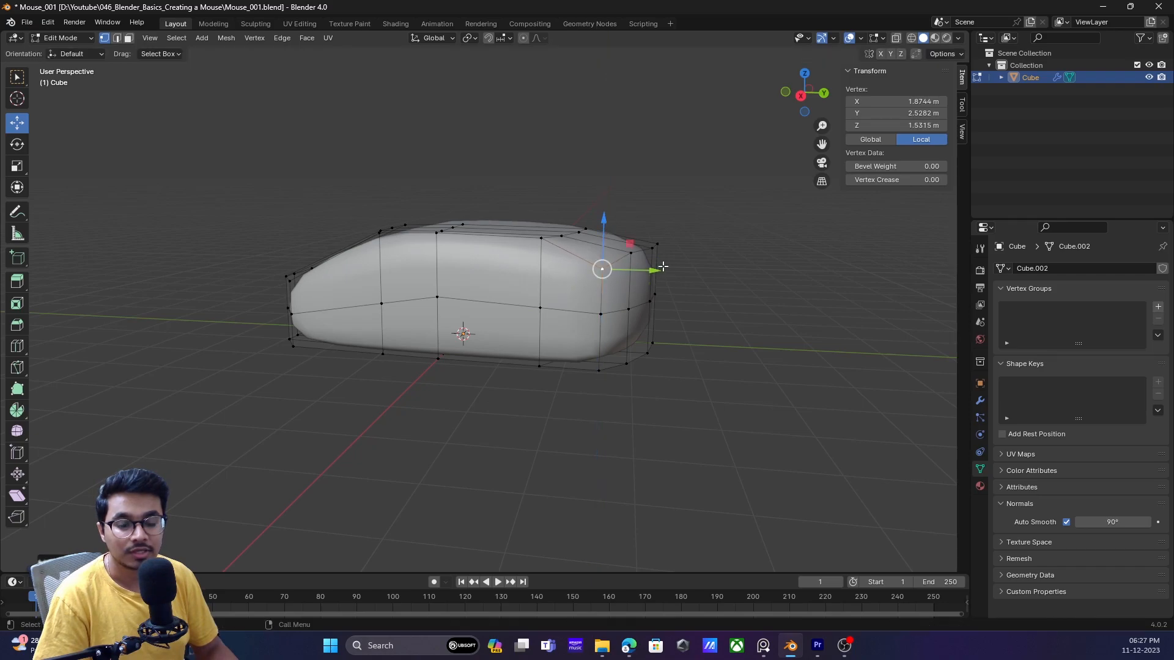
pyautogui.moveTo(703, 259); pyautogui.dragTo(655, 278, button='middle')
pyautogui.press('Tab')
pyautogui.click(653, 280)
pyautogui.moveTo(558, 351); pyautogui.dragTo(571, 296, button='middle')
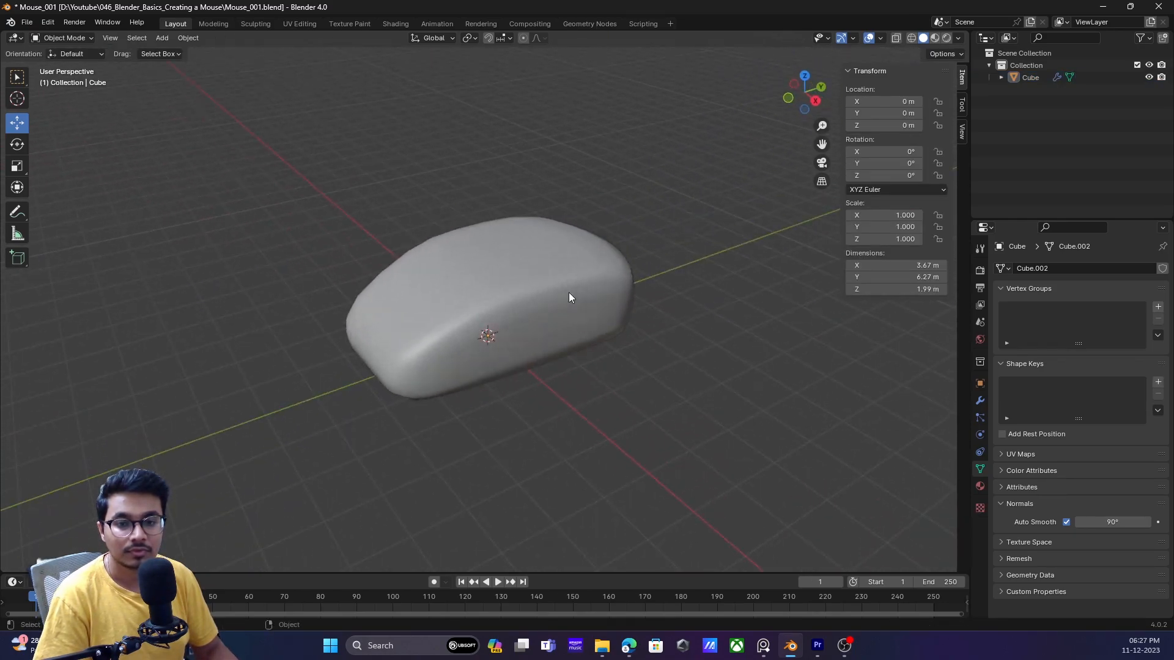
# - Add a horizontal loop cut around the lower side of the body and slide it down close to the base edge
pyautogui.click(618, 341)
pyautogui.press('Tab')
pyautogui.scroll(4, 634, 336)
pyautogui.moveTo(634, 335); pyautogui.dragTo(571, 409, button='middle')
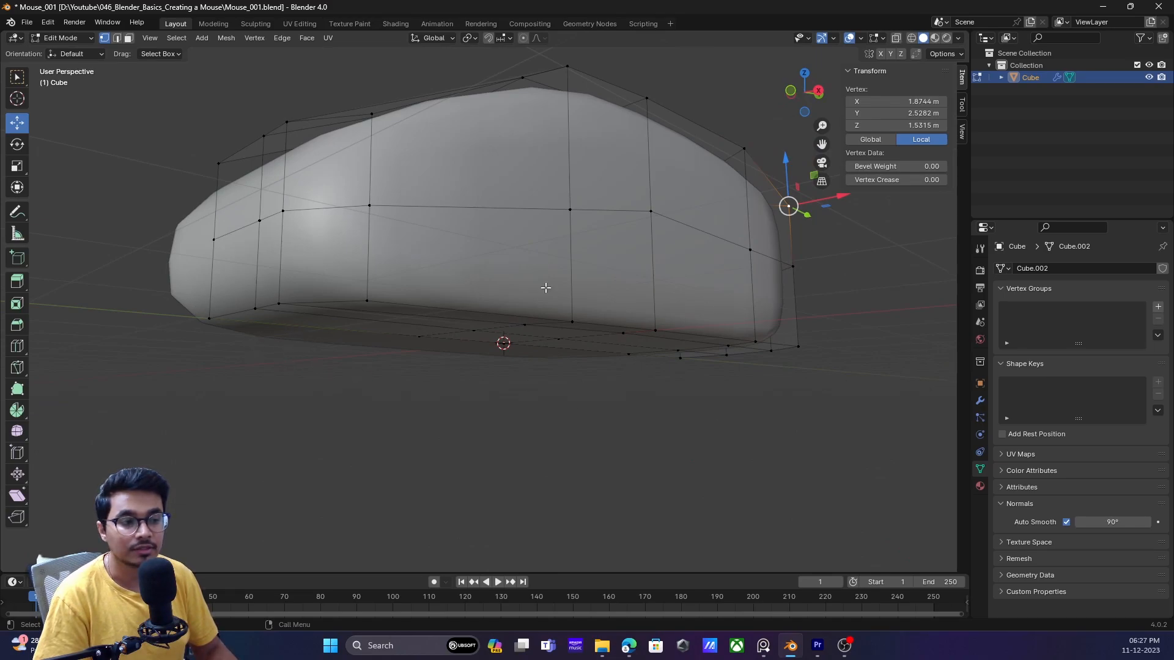
pyautogui.moveTo(248, 310); pyautogui.dragTo(450, 336, button='middle')
pyautogui.hotkey('ctrl', 'r')
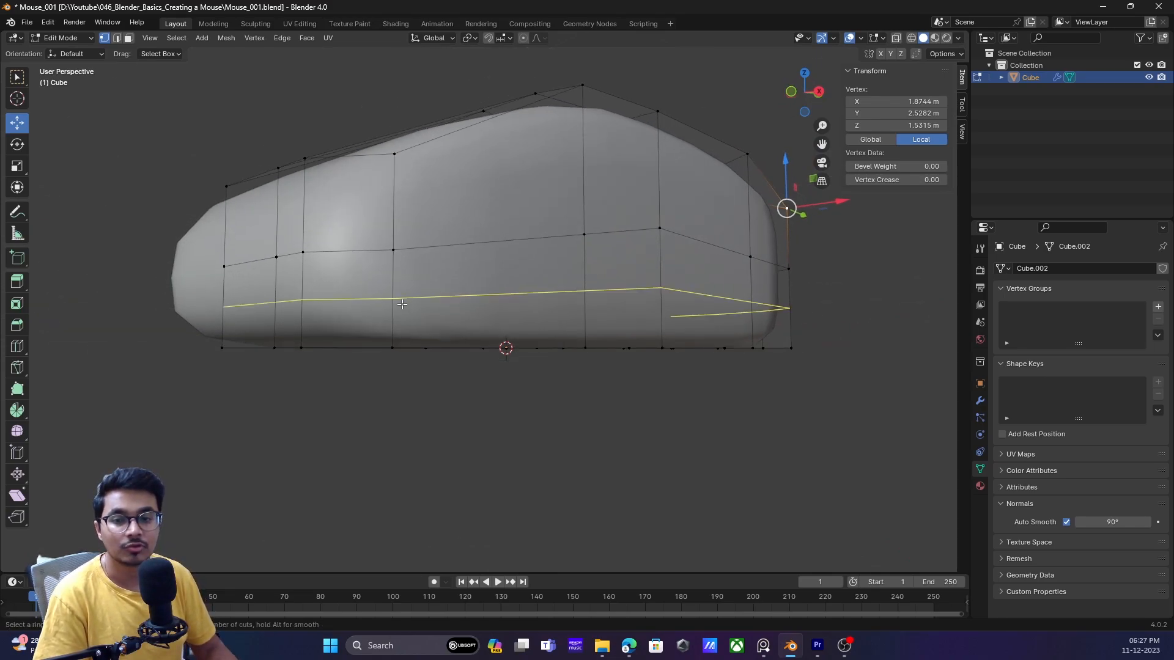
pyautogui.click(401, 304)
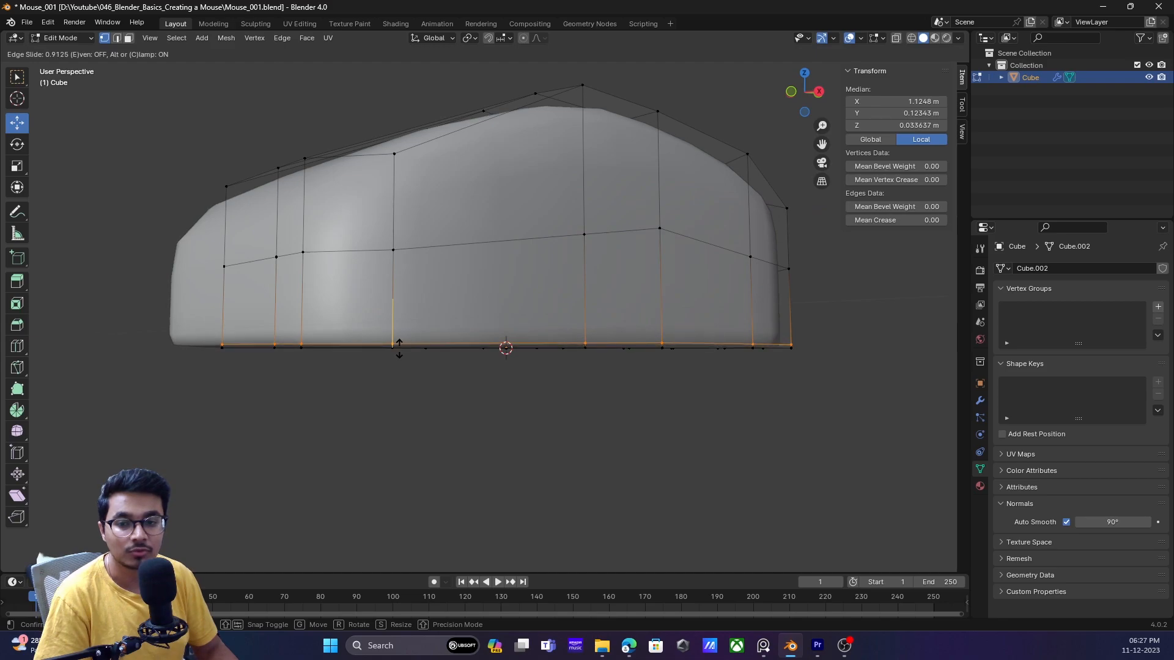
pyautogui.click(399, 347)
# - Inspect the body's tightened base edge in Object Mode, up close and from around the model
pyautogui.scroll(6, 818, 398)
pyautogui.press('Tab')
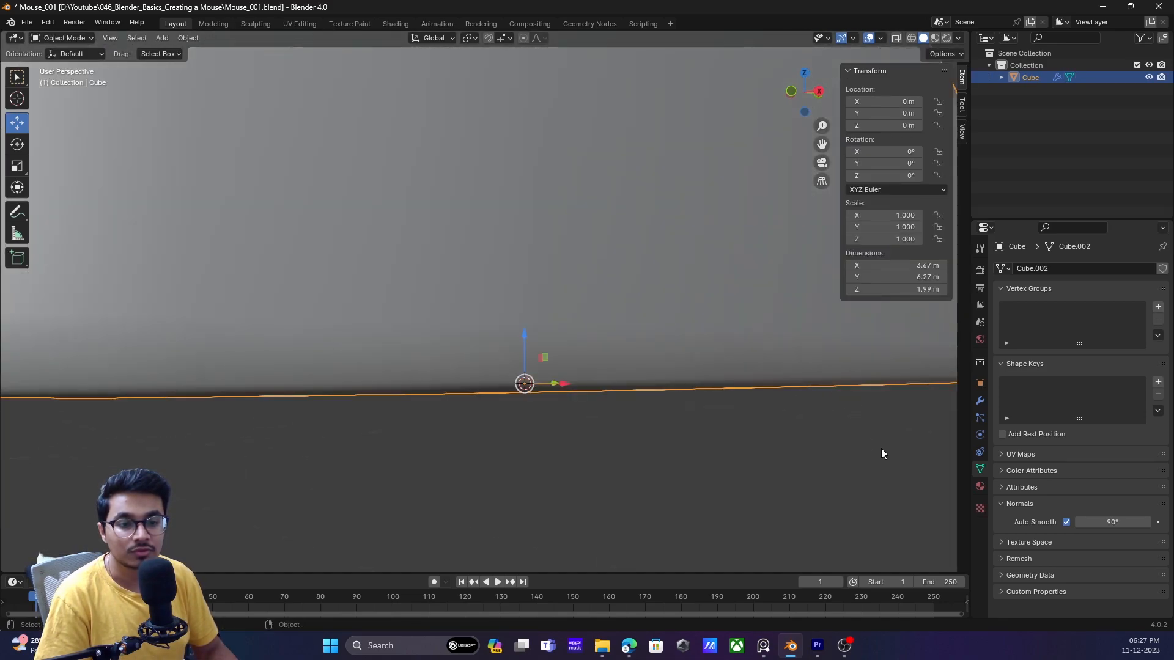
pyautogui.click(878, 453)
pyautogui.scroll(-6, 713, 340)
pyautogui.moveTo(713, 339); pyautogui.dragTo(338, 344, button='middle')
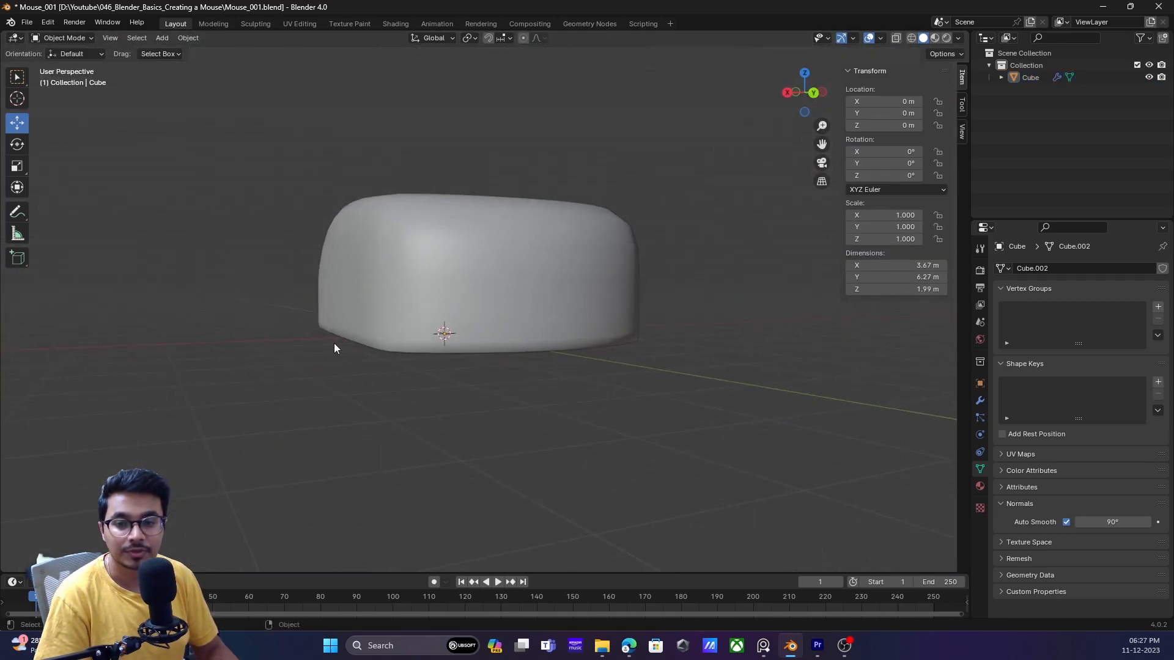
pyautogui.click(464, 320)
pyautogui.moveTo(662, 347); pyautogui.dragTo(1017, 331, button='middle')
# - Set the Subdivision modifier's viewport levels to 2 and compare the smooth body with its edit cage from several angles
pyautogui.click(980, 401)
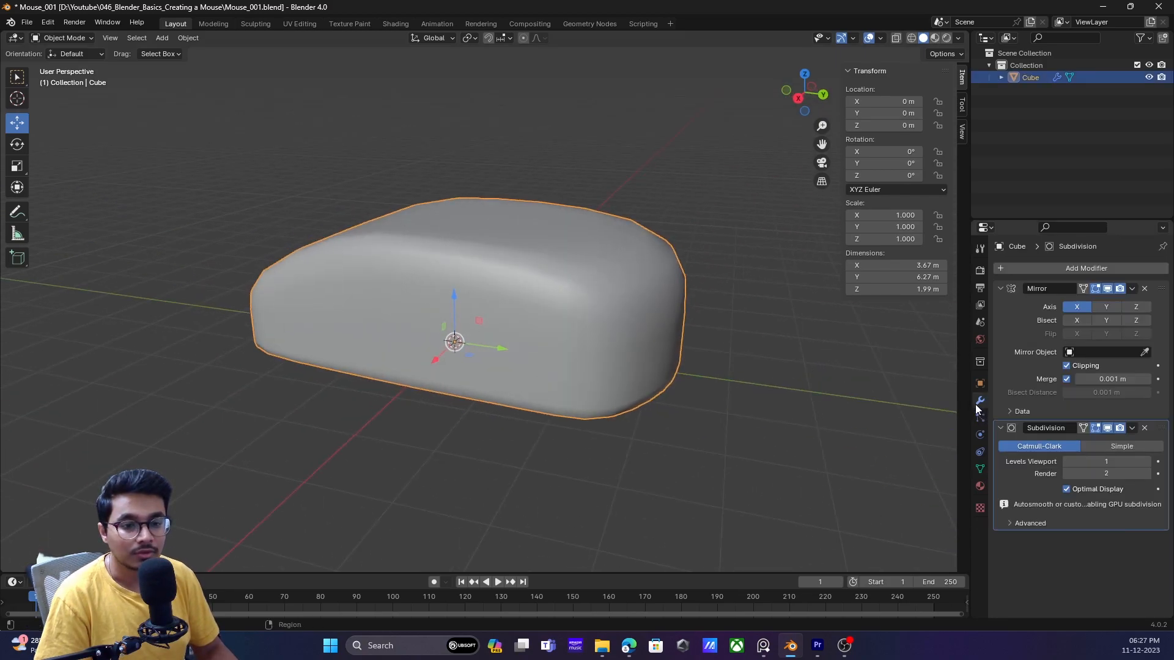
pyautogui.click(1148, 462)
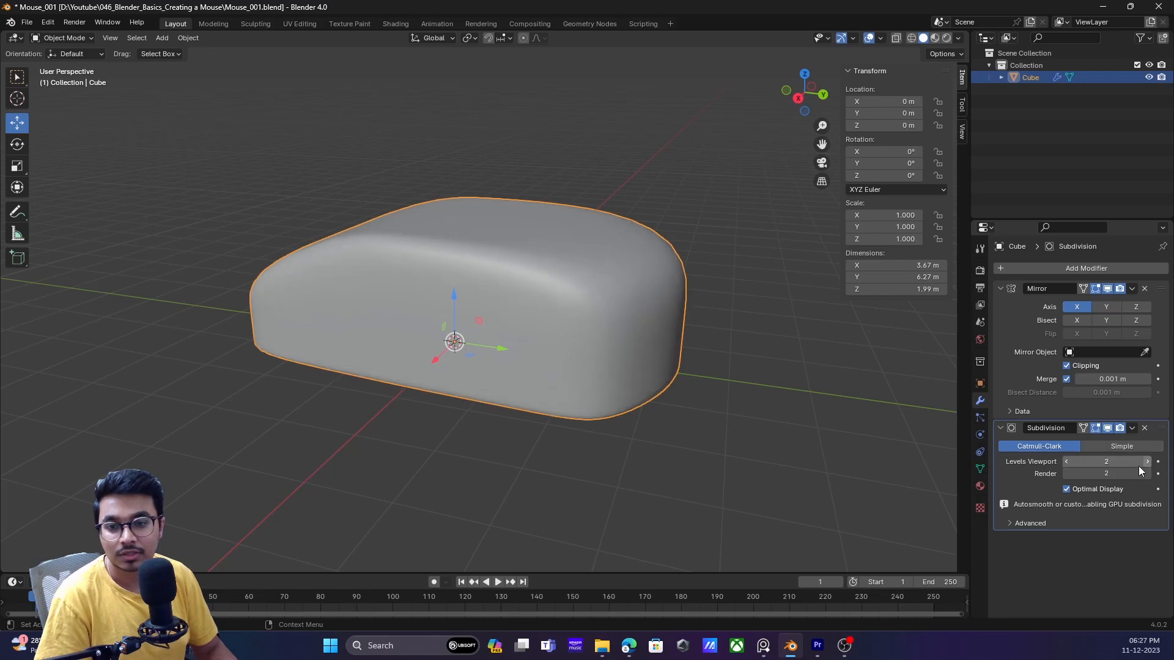
pyautogui.click(725, 295)
pyautogui.moveTo(417, 316); pyautogui.dragTo(566, 373, button='middle')
pyautogui.scroll(3, 603, 329)
pyautogui.moveTo(567, 357); pyautogui.dragTo(567, 277, button='middle')
pyautogui.press('Tab')
pyautogui.moveTo(654, 320); pyautogui.dragTo(605, 333, button='middle')
pyautogui.press('Tab')
pyautogui.moveTo(524, 288); pyautogui.dragTo(445, 319, button='middle')
pyautogui.press('Tab')
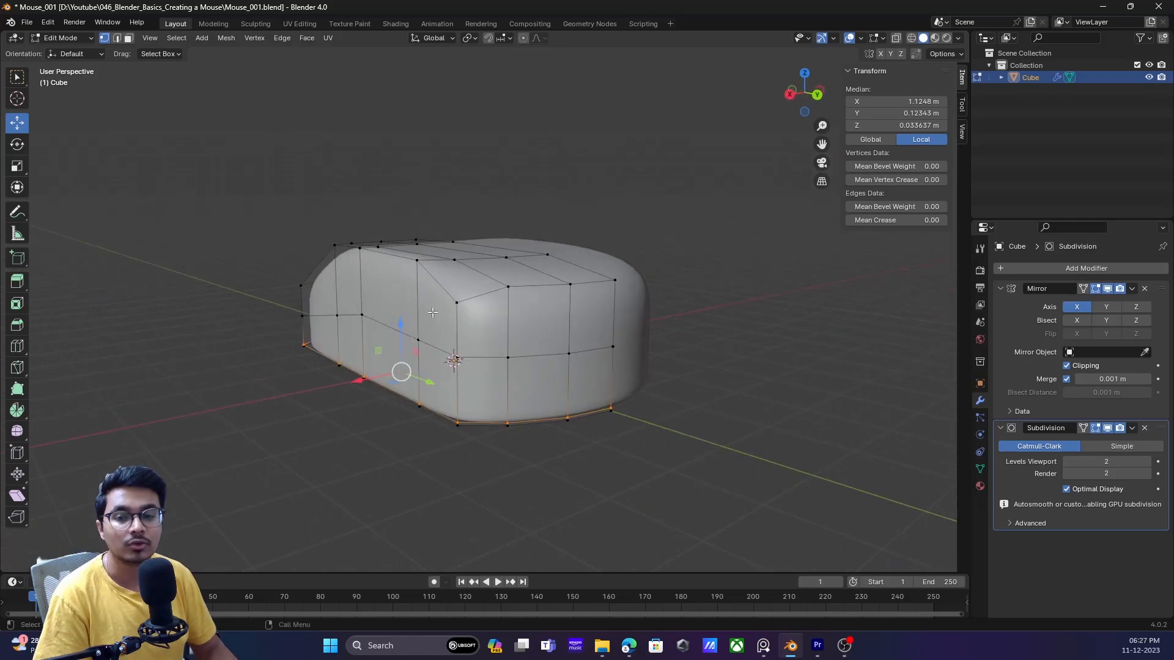
pyautogui.moveTo(426, 404); pyautogui.dragTo(622, 346, button='middle')
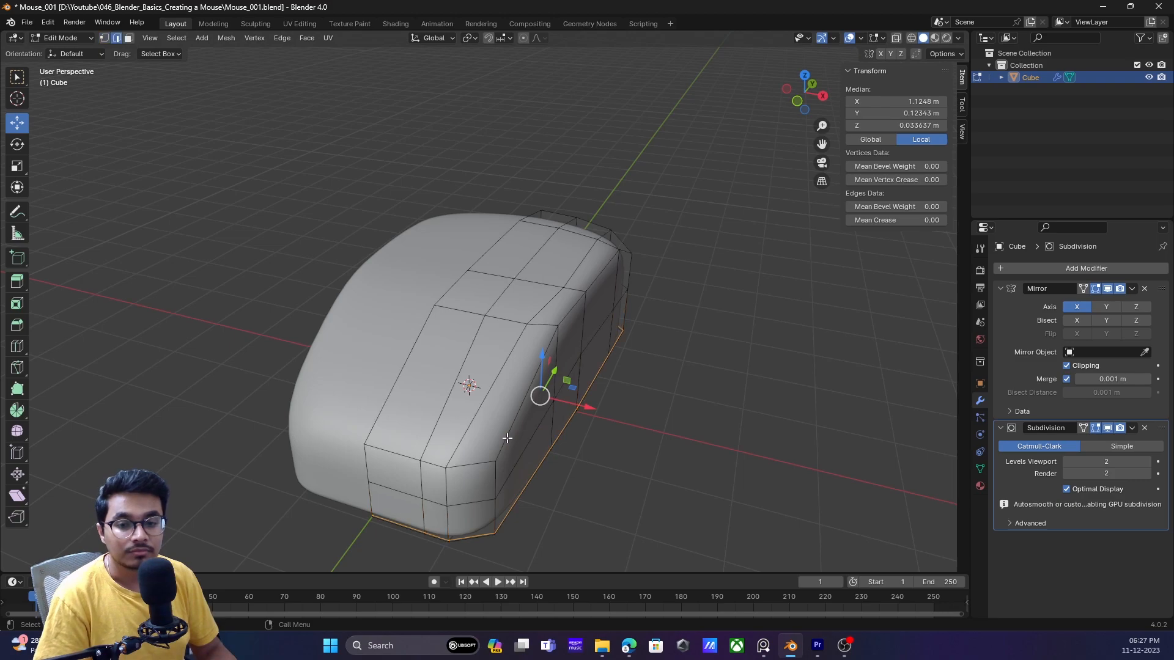
# - Try moving the upper side edge loop 1 m inward along X, and undo the move
pyautogui.keyDown('alt'); pyautogui.click(505, 435); pyautogui.keyUp('alt')
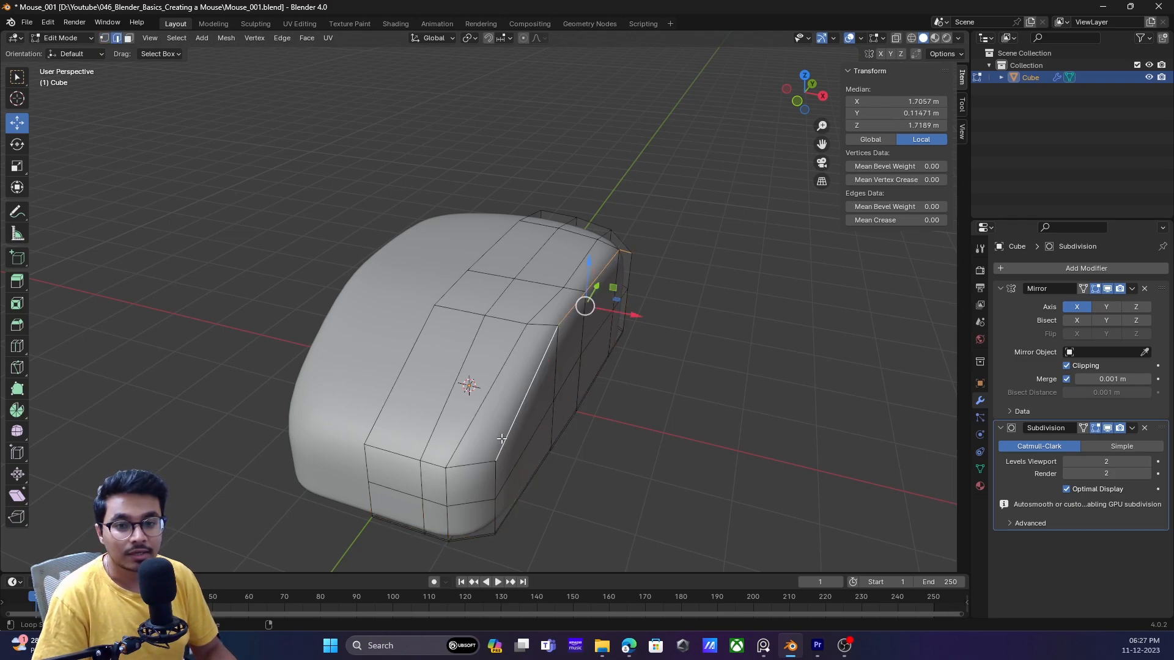
pyautogui.moveTo(602, 261); pyautogui.dragTo(638, 296, button='middle')
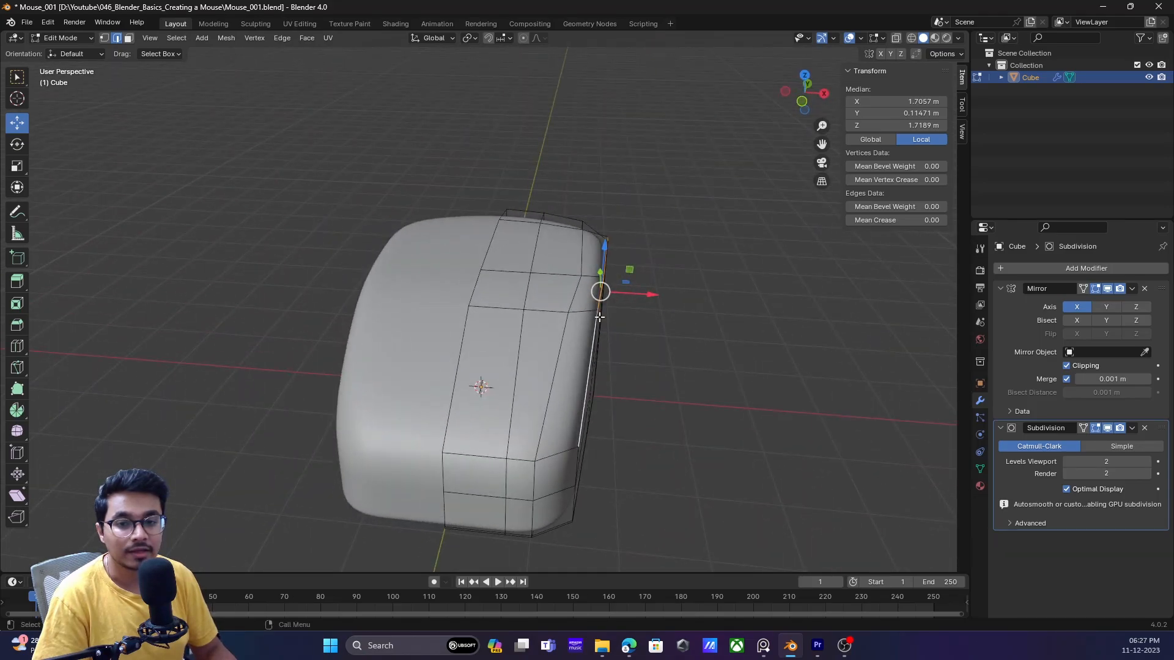
pyautogui.moveTo(636, 292); pyautogui.dragTo(566, 291)
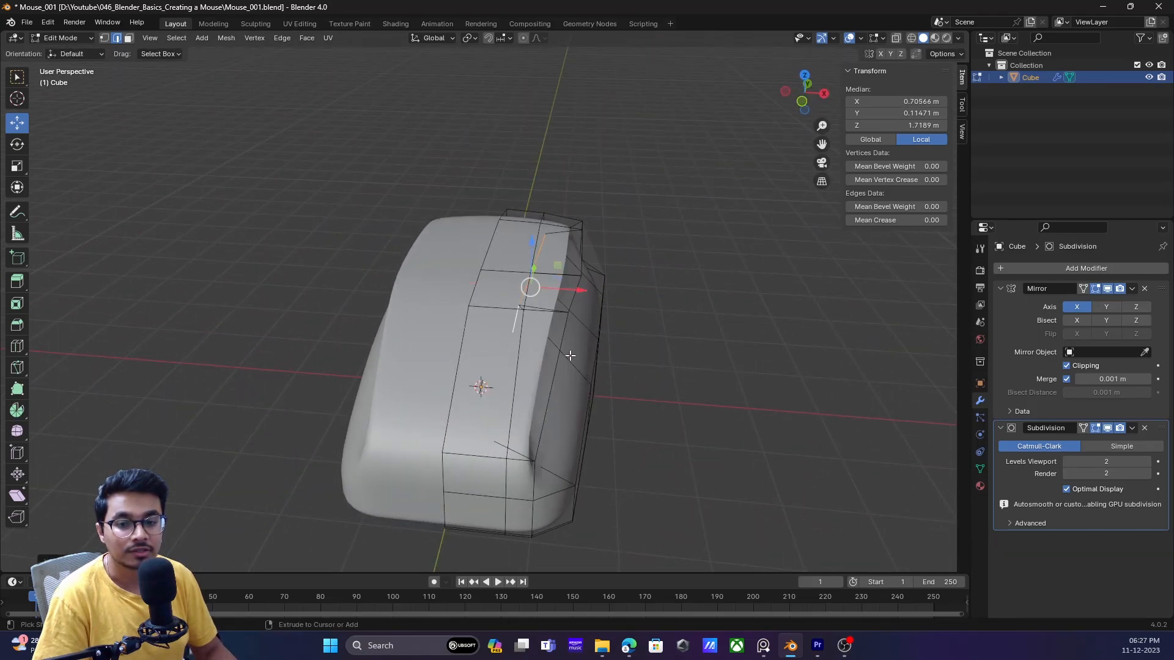
pyautogui.hotkey('ctrl', 'z')
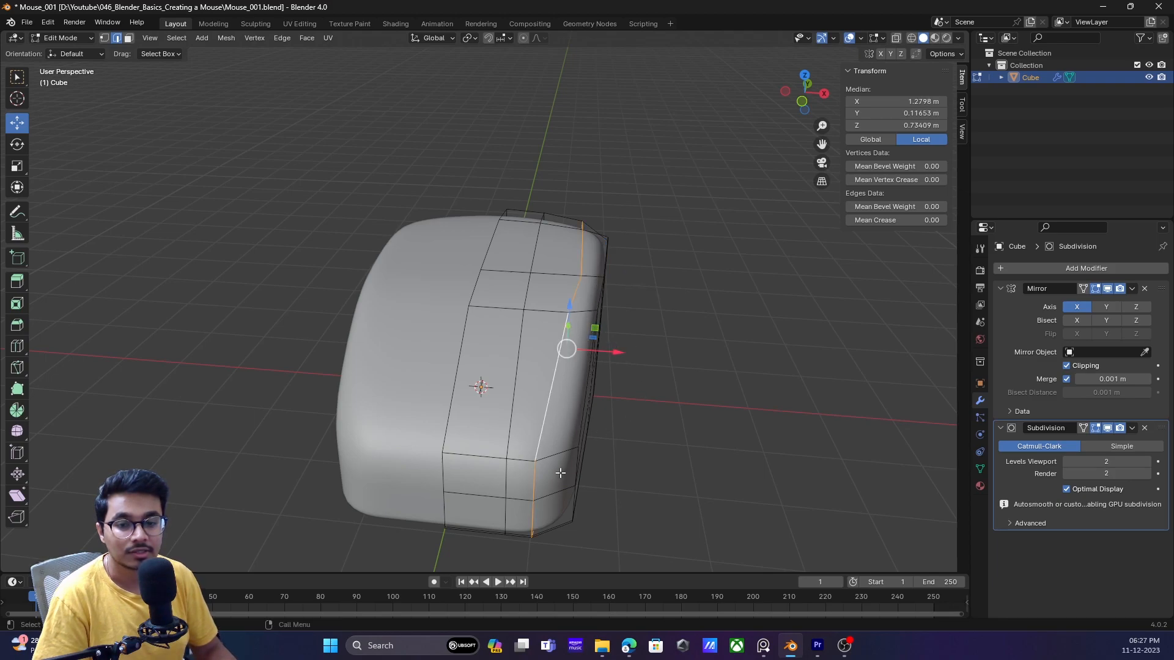
# - Move the outer lengthwise top edge loop inward to a median X of about 1.03 m, and pull the upper side loop inward
pyautogui.moveTo(609, 353); pyautogui.dragTo(591, 350)
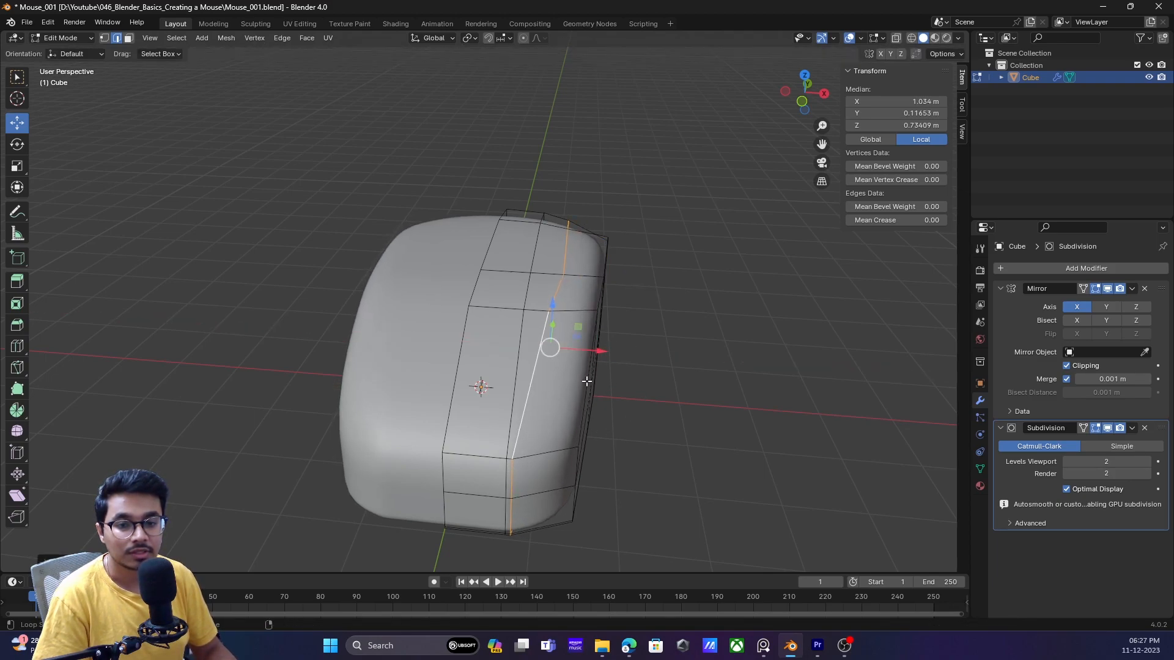
pyautogui.moveTo(635, 402); pyautogui.dragTo(625, 401, button='middle')
pyautogui.moveTo(628, 304); pyautogui.dragTo(597, 300)
# - Inspect the narrowed upper body in Object Mode and against its cage in Edit Mode
pyautogui.press('Tab')
pyautogui.click(692, 349)
pyautogui.moveTo(692, 348); pyautogui.dragTo(435, 331, button='middle')
pyautogui.click(384, 326)
pyautogui.press('Tab')
pyautogui.scroll(5, 503, 341)
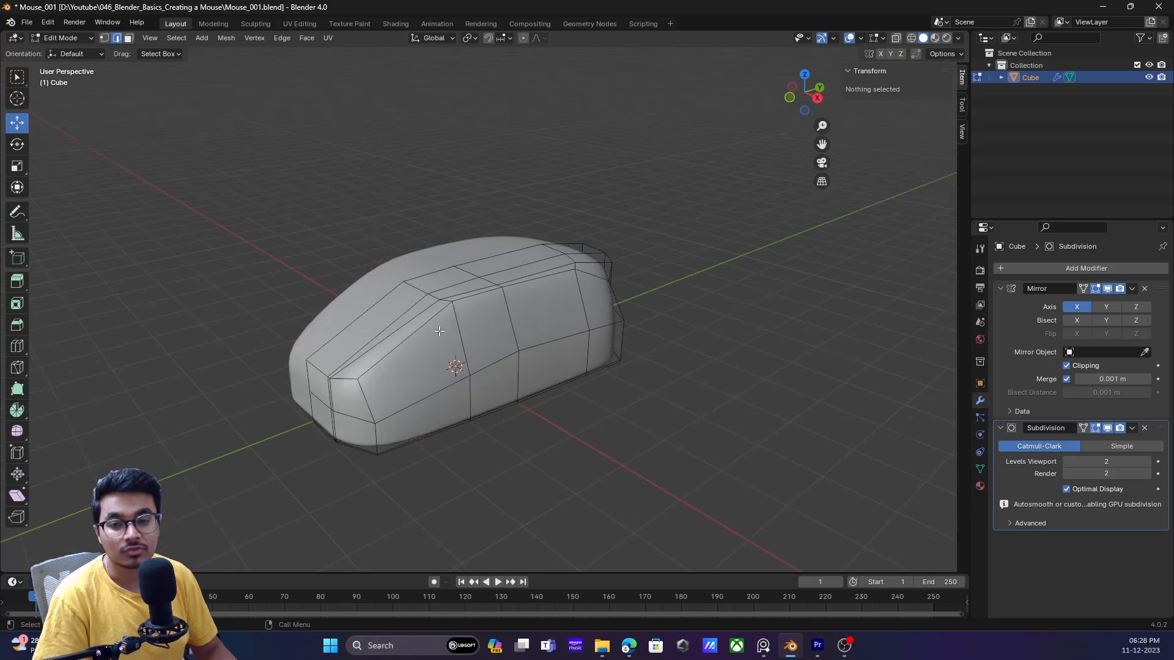
pyautogui.moveTo(408, 436); pyautogui.dragTo(523, 383, button='middle')
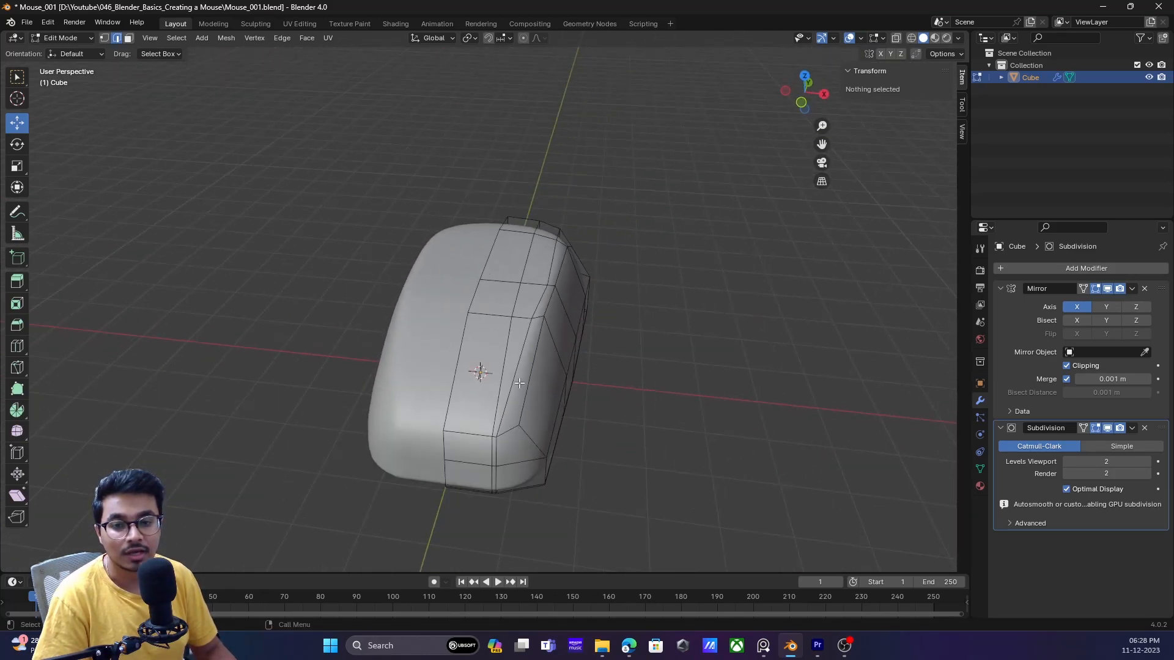
# - Dissolve the outer lengthwise edge loop on the top of the body and compare the smooth shape in Object Mode
pyautogui.keyDown('alt'); pyautogui.click(524, 344); pyautogui.keyUp('alt')
pyautogui.moveTo(524, 344); pyautogui.dragTo(568, 344, button='middle')
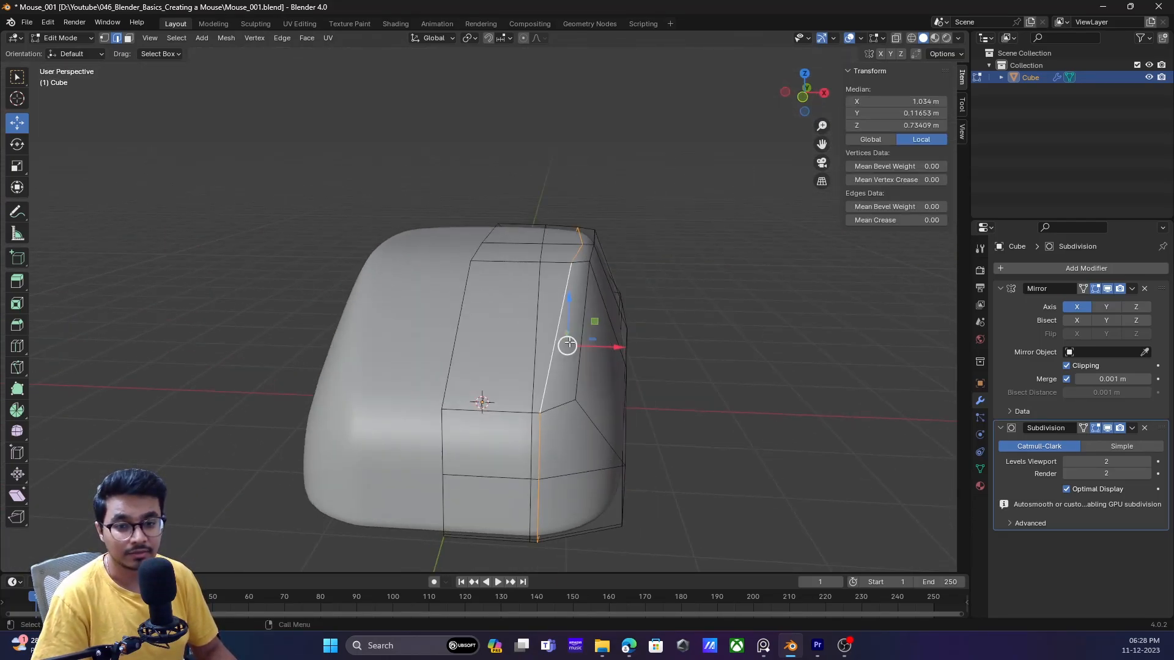
pyautogui.press('x')
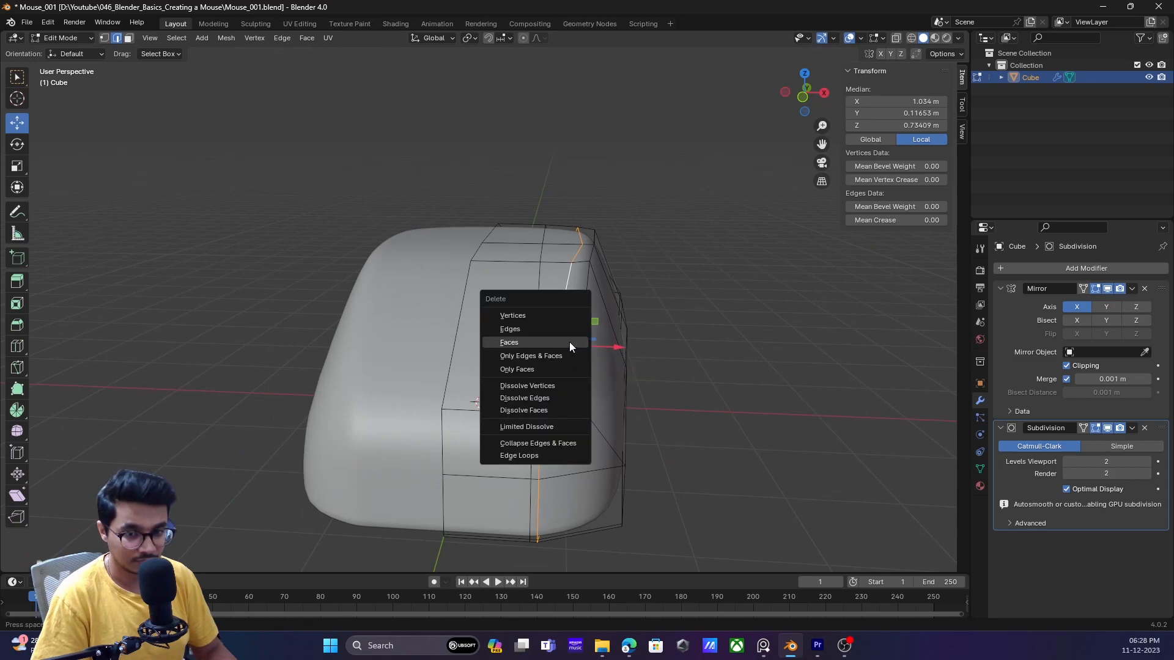
pyautogui.click(556, 397)
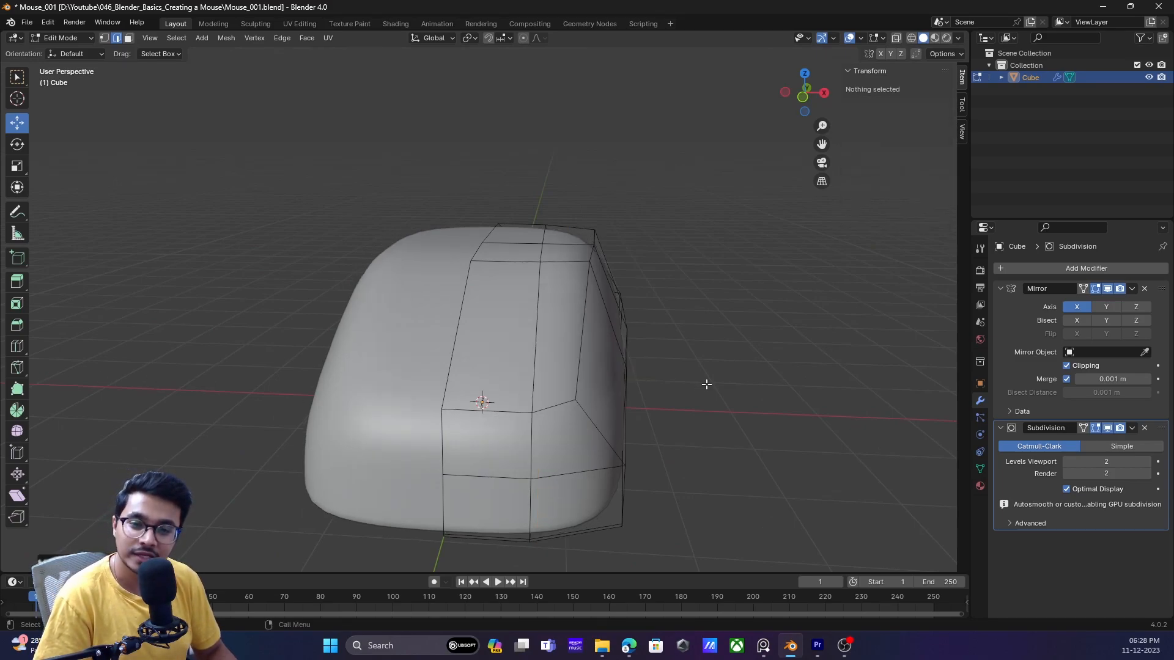
pyautogui.press('Tab')
pyautogui.click(681, 333)
pyautogui.moveTo(681, 332); pyautogui.dragTo(593, 423, button='middle')
pyautogui.press('a')
pyautogui.press('Tab')
# - Try moving the vertical edge at the front corner inward along X
pyautogui.click(565, 496)
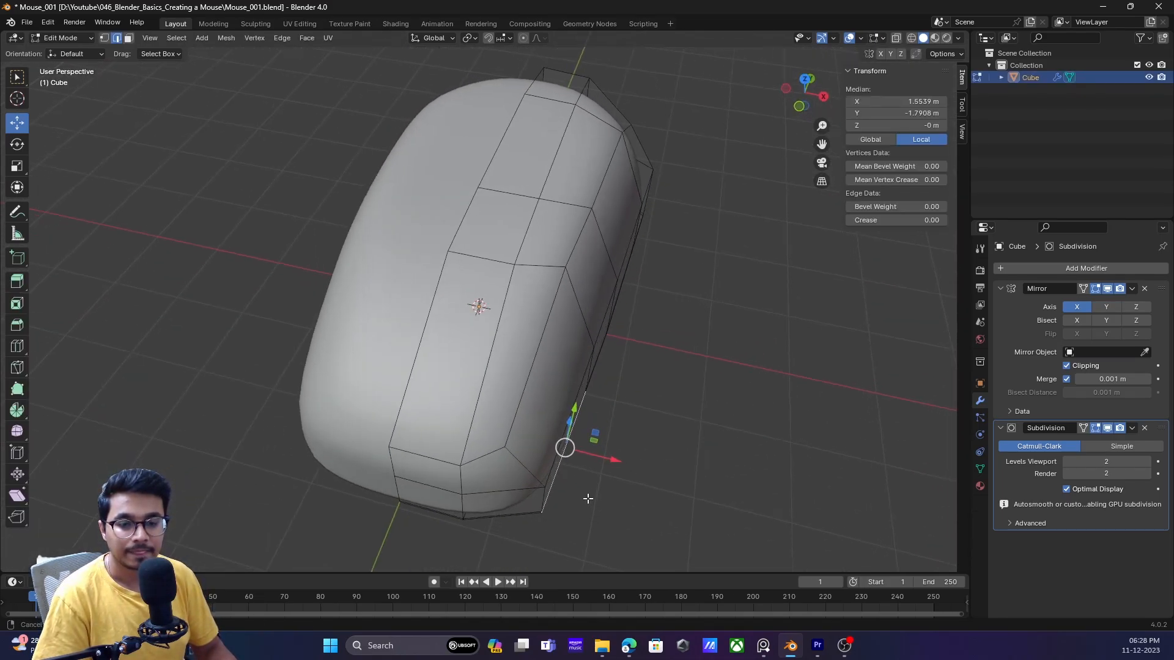
pyautogui.moveTo(565, 496); pyautogui.dragTo(444, 506, button='middle')
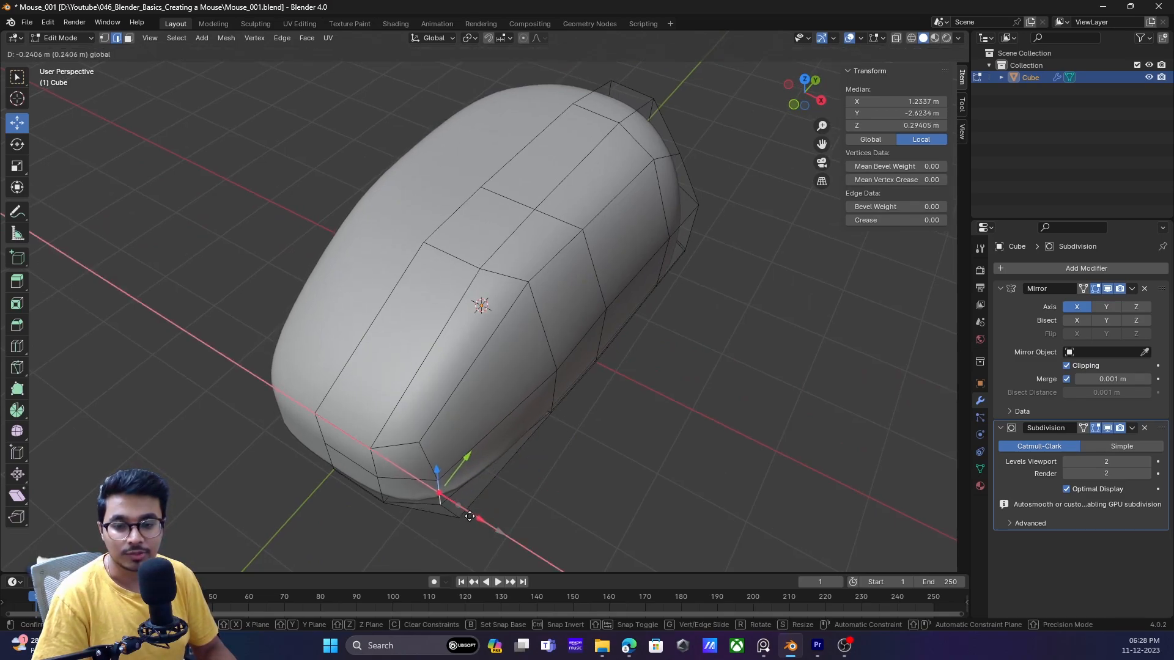
pyautogui.press('g')
pyautogui.press('y')
pyautogui.click(477, 451)
pyautogui.moveTo(478, 450); pyautogui.dragTo(590, 385, button='middle')
pyautogui.scroll(2, 576, 367)
# - Move the front corner's vertices inward to a median X of about 1.24 m and Y of about -2.41 m
pyautogui.press('1')
pyautogui.click(623, 437)
pyautogui.moveTo(622, 439); pyautogui.dragTo(672, 431, button='middle')
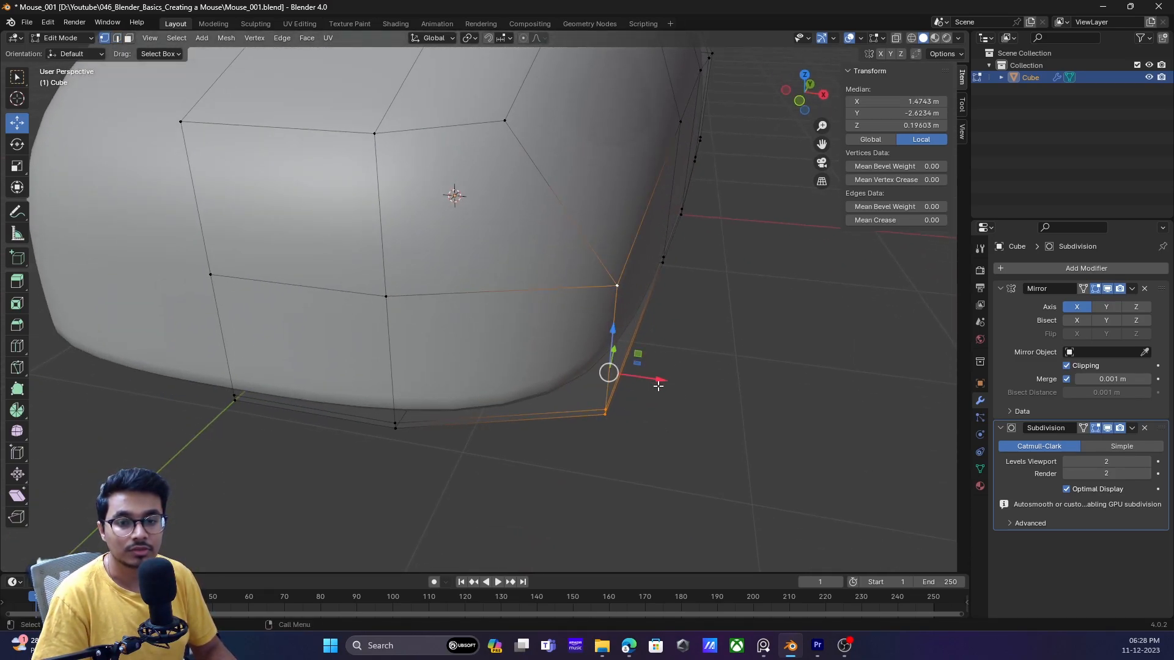
pyautogui.moveTo(659, 379); pyautogui.dragTo(597, 370)
pyautogui.scroll(-5, 608, 380)
pyautogui.moveTo(608, 379); pyautogui.dragTo(578, 389, button='middle')
pyautogui.moveTo(478, 383); pyautogui.dragTo(492, 364)
pyautogui.keyDown('shift'); pyautogui.moveTo(414, 389); pyautogui.dragTo(577, 319, button='middle'); pyautogui.keyUp('shift')
pyautogui.moveTo(620, 433); pyautogui.dragTo(613, 425, button='middle')
pyautogui.moveTo(566, 402); pyautogui.dragTo(567, 400)
pyautogui.moveTo(550, 403); pyautogui.dragTo(369, 350, button='middle')
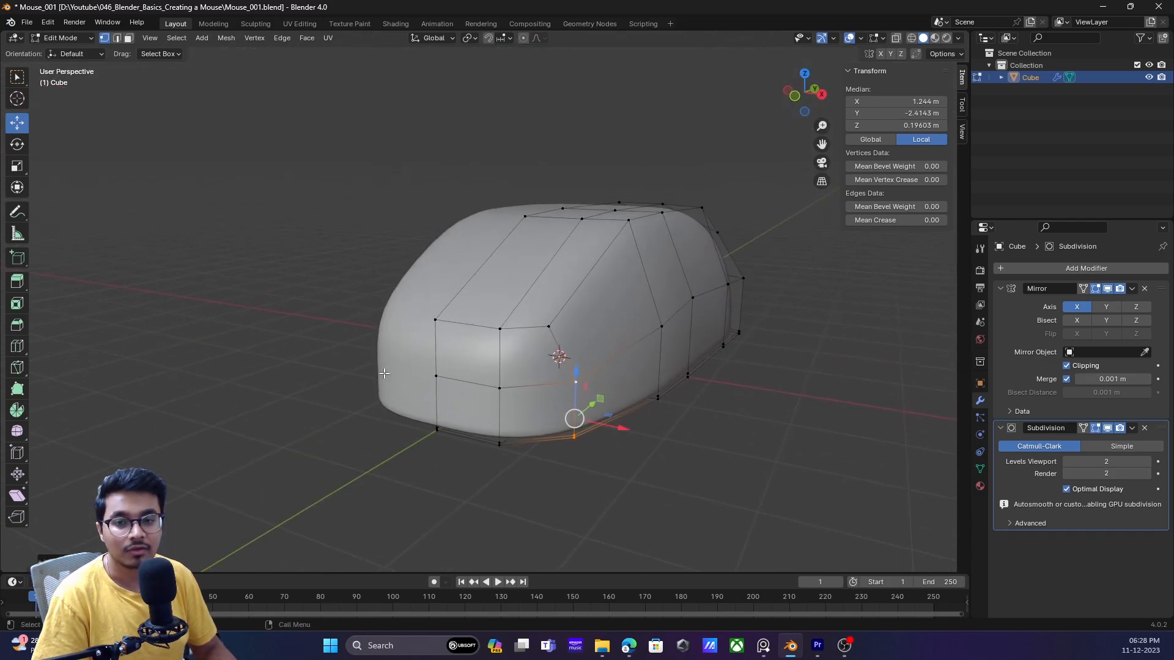
# - Lower the upper row of vertices at the front end along Z, including the vertex on the centre line
pyautogui.moveTo(648, 291); pyautogui.dragTo(552, 301, button='middle')
pyautogui.moveTo(428, 253); pyautogui.dragTo(432, 307)
pyautogui.click(391, 356)
pyautogui.moveTo(429, 305); pyautogui.dragTo(440, 333)
pyautogui.click(405, 337)
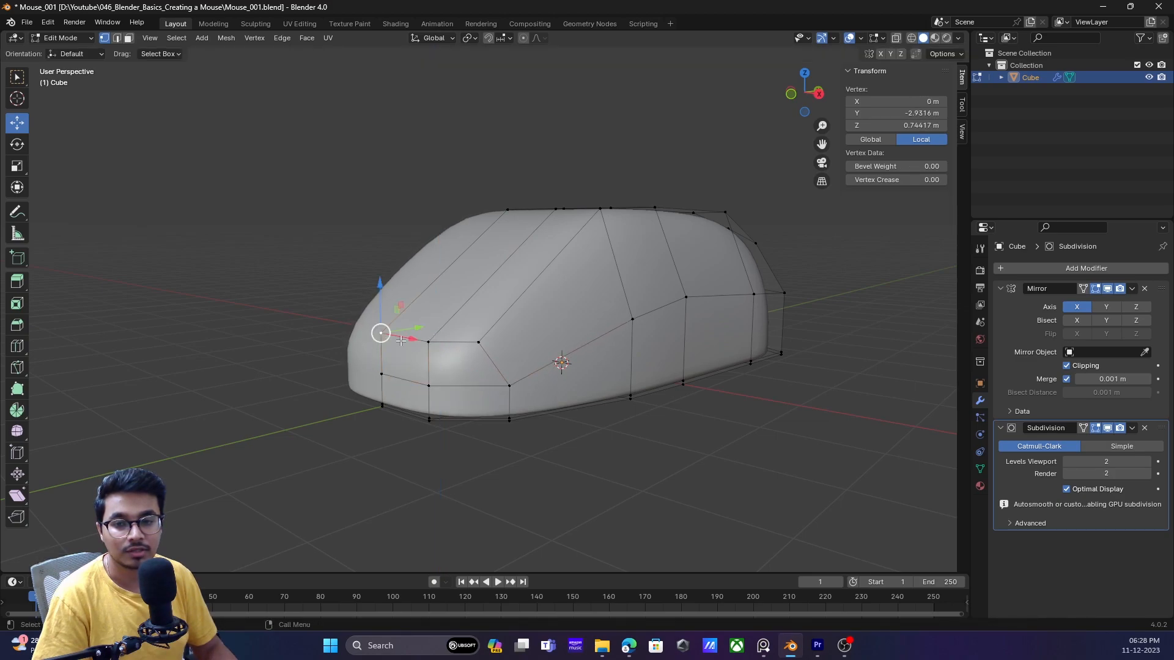
pyautogui.moveTo(426, 288); pyautogui.dragTo(427, 300)
pyautogui.click(943, 374)
# - Add a crosswise loop cut midway along the sloping front and raise the upper vertices there into a rounder profile
pyautogui.scroll(-3, 602, 388)
pyautogui.moveTo(603, 387); pyautogui.dragTo(530, 366, button='middle')
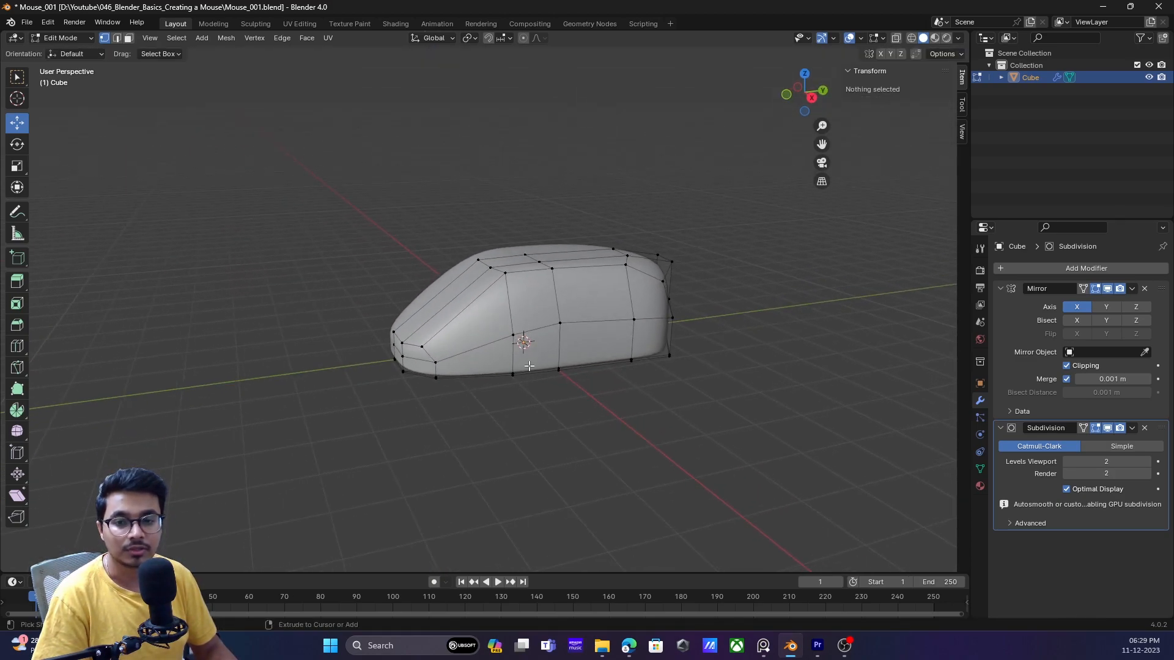
pyautogui.click(461, 312)
pyautogui.click(492, 358)
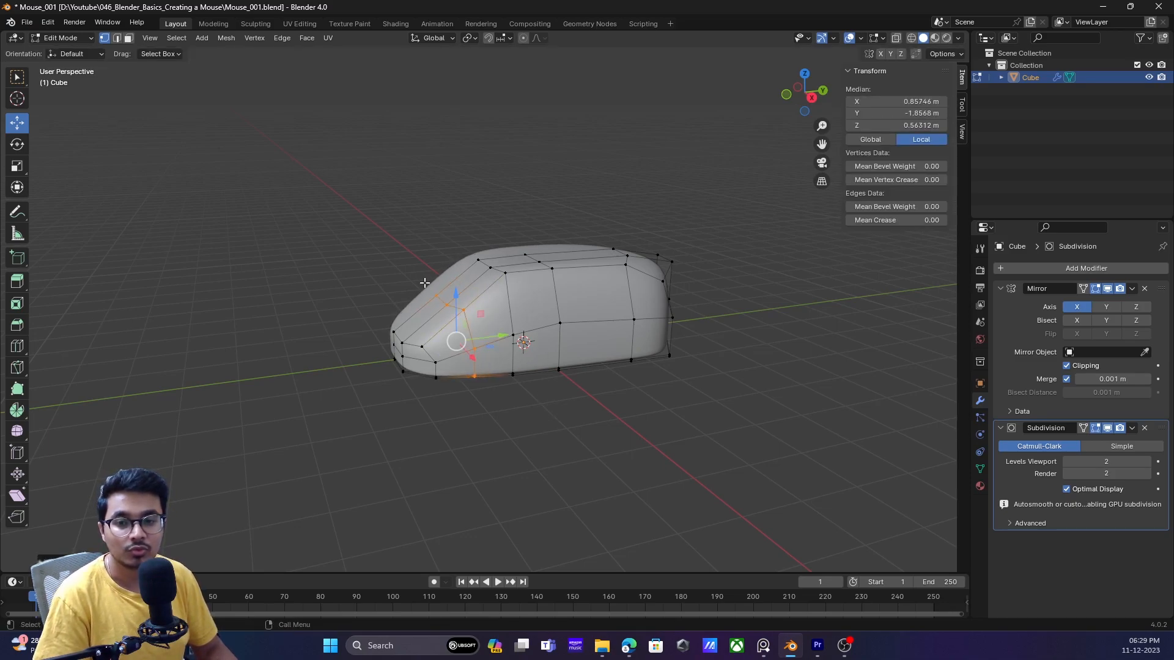
pyautogui.moveTo(446, 268); pyautogui.dragTo(493, 246)
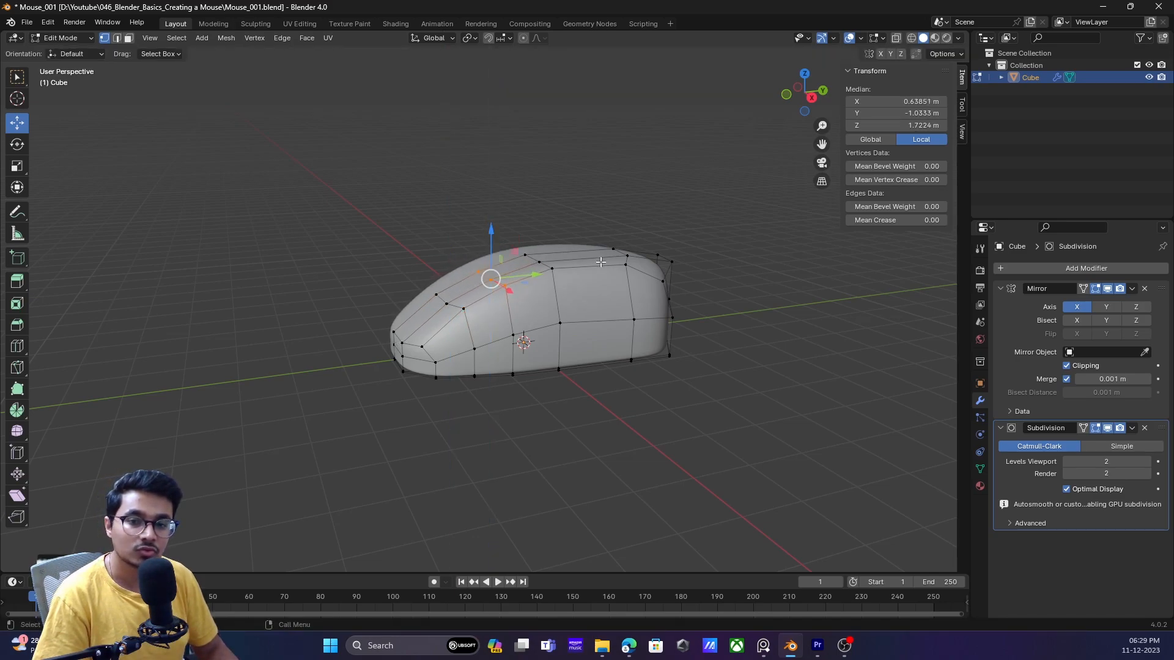
pyautogui.press('Tab')
pyautogui.click(739, 291)
pyautogui.moveTo(739, 291); pyautogui.dragTo(611, 320, button='middle')
pyautogui.click(611, 320)
pyautogui.moveTo(652, 359); pyautogui.dragTo(517, 360, button='middle')
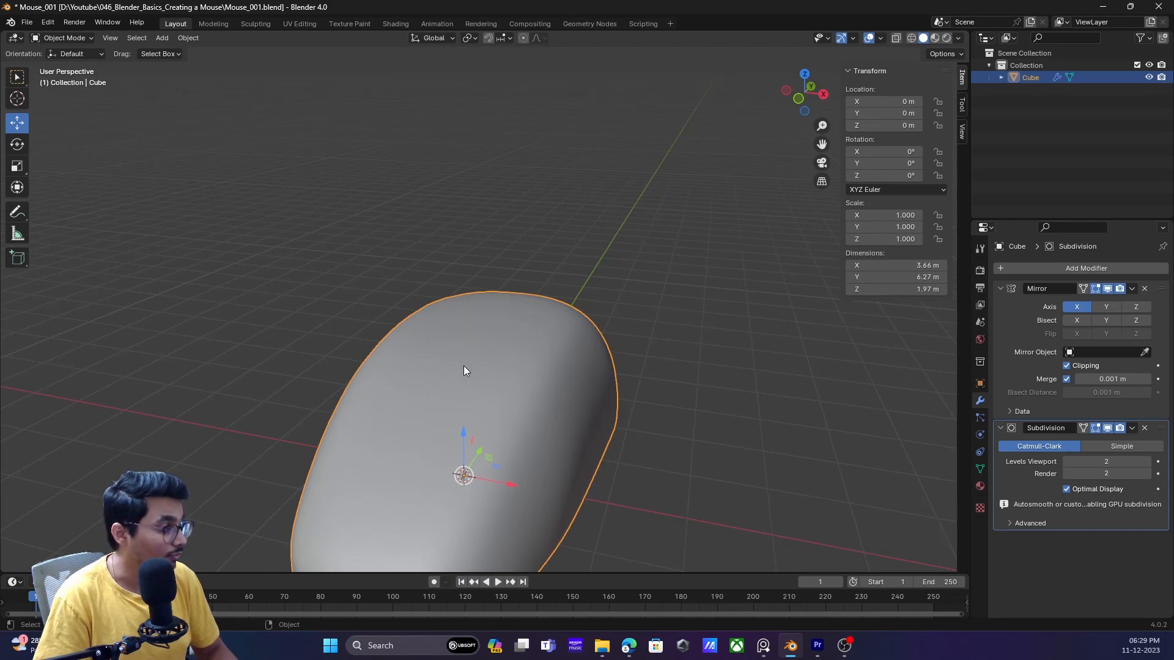
pyautogui.moveTo(438, 406); pyautogui.dragTo(555, 362, button='middle')
# - Lower the upper side edge loop along Z to a median Z of about 1.45 m
pyautogui.press('Tab')
pyautogui.keyDown('alt'); pyautogui.click(500, 401); pyautogui.keyUp('alt')
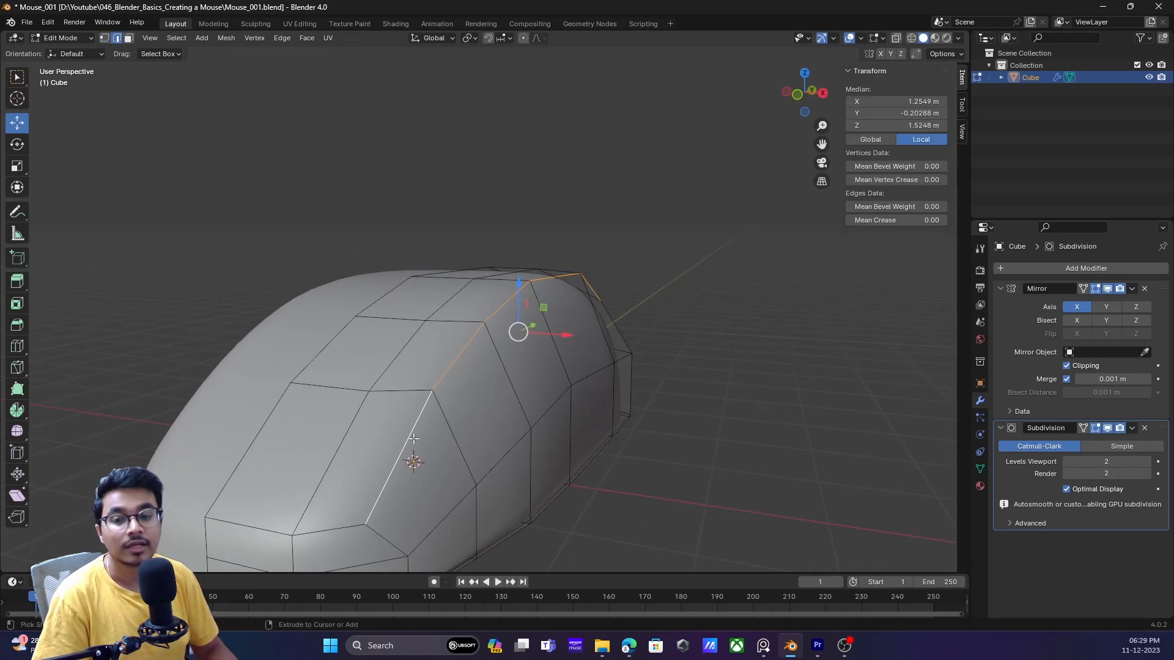
pyautogui.moveTo(490, 455); pyautogui.dragTo(529, 277, button='middle')
pyautogui.moveTo(503, 252); pyautogui.dragTo(504, 282)
pyautogui.moveTo(503, 282); pyautogui.dragTo(407, 344, button='middle')
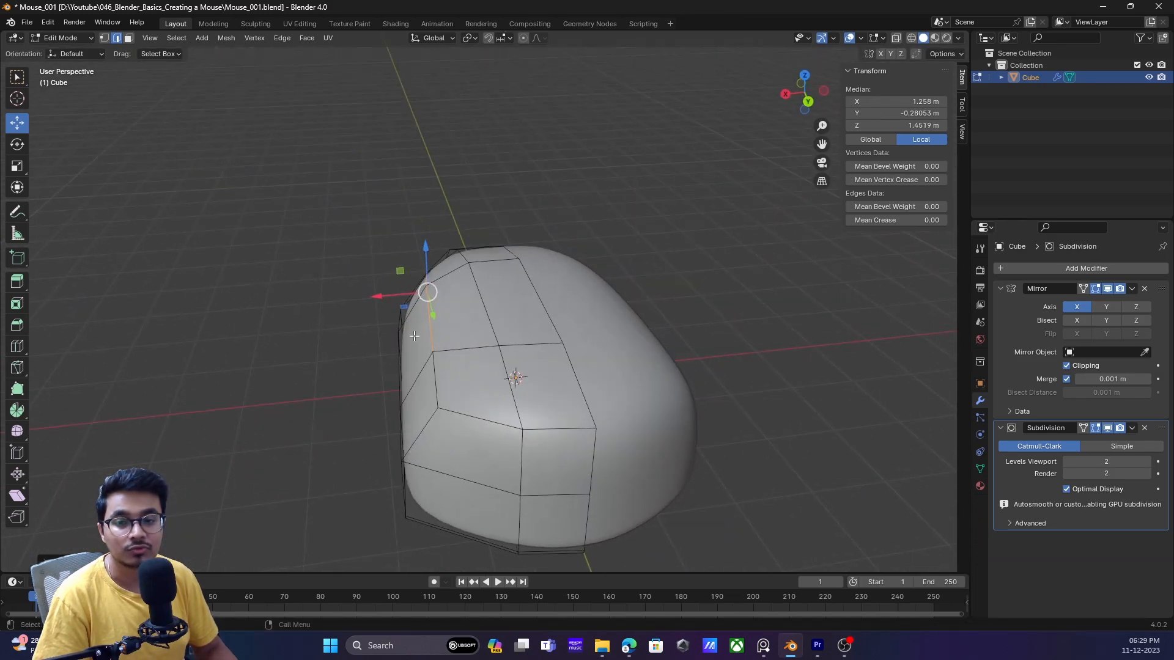
pyautogui.moveTo(462, 264); pyautogui.dragTo(389, 366, button='middle')
# - Move the lower rear corner vertices inward to a median X of about 1.53 m and Y of about 2.47 m
pyautogui.moveTo(561, 261); pyautogui.dragTo(622, 466, button='middle')
pyautogui.scroll(2, 693, 451)
pyautogui.press('1')
pyautogui.moveTo(659, 494); pyautogui.dragTo(631, 313)
pyautogui.moveTo(622, 438); pyautogui.dragTo(629, 469, button='middle')
pyautogui.moveTo(584, 396); pyautogui.dragTo(597, 501, button='middle')
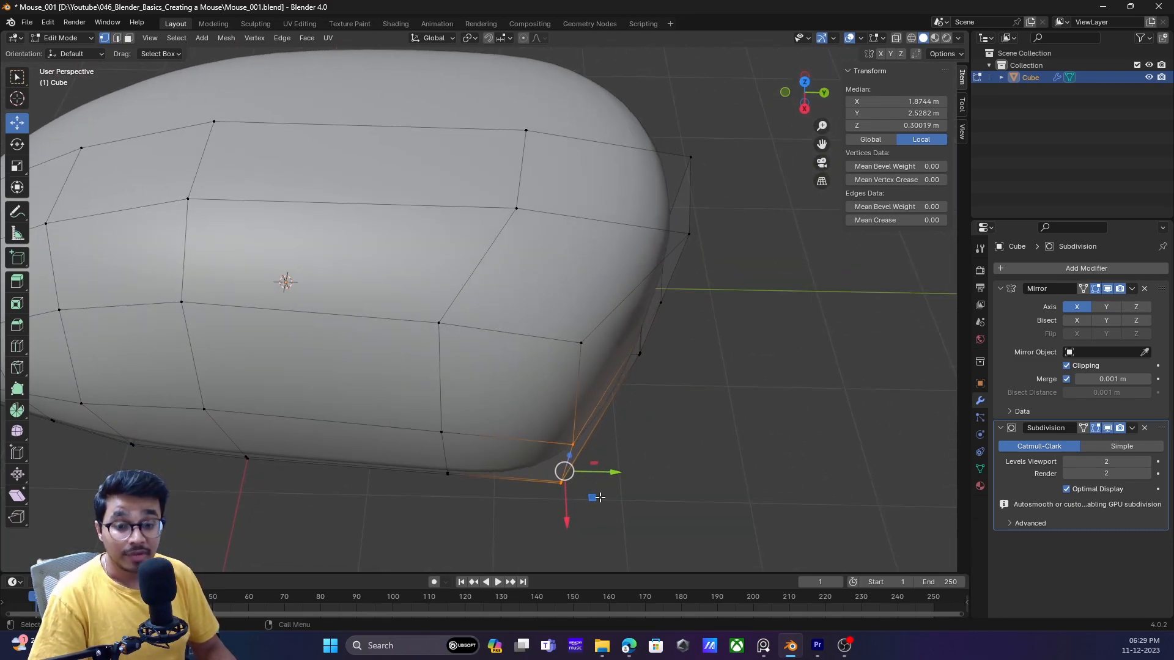
pyautogui.moveTo(591, 498); pyautogui.dragTo(592, 455)
pyautogui.scroll(-5, 592, 455)
pyautogui.moveTo(592, 455); pyautogui.dragTo(571, 387, button='middle')
pyautogui.scroll(4, 607, 395)
pyautogui.moveTo(607, 395); pyautogui.dragTo(588, 382)
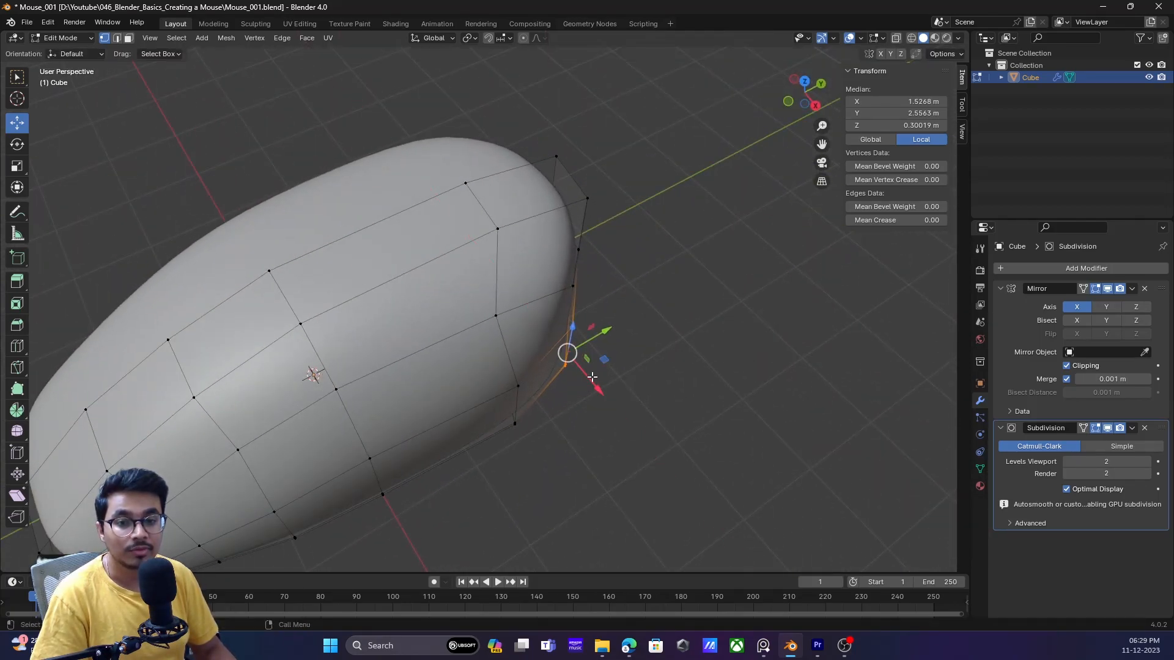
pyautogui.moveTo(604, 330); pyautogui.dragTo(594, 336)
pyautogui.moveTo(594, 336); pyautogui.dragTo(574, 255, button='middle')
pyautogui.press('Tab')
pyautogui.click(582, 376)
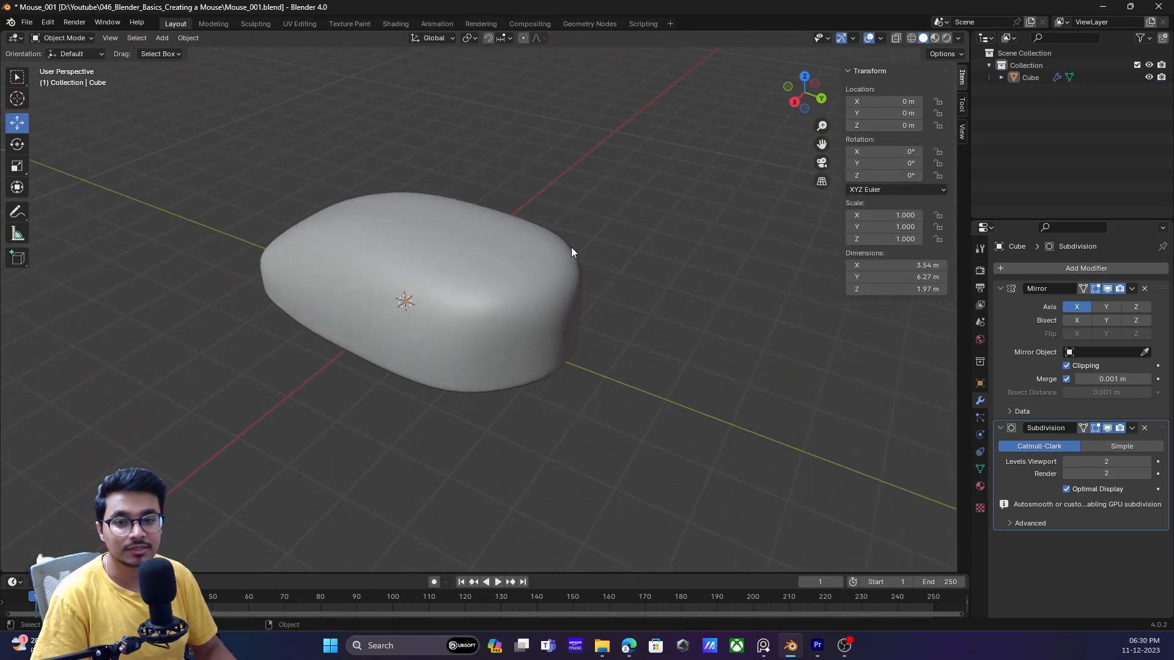
# - Select the upper vertices around the rear corner, pull them inward, and check the rounded back in Object Mode
pyautogui.click(549, 337)
pyautogui.press('Tab')
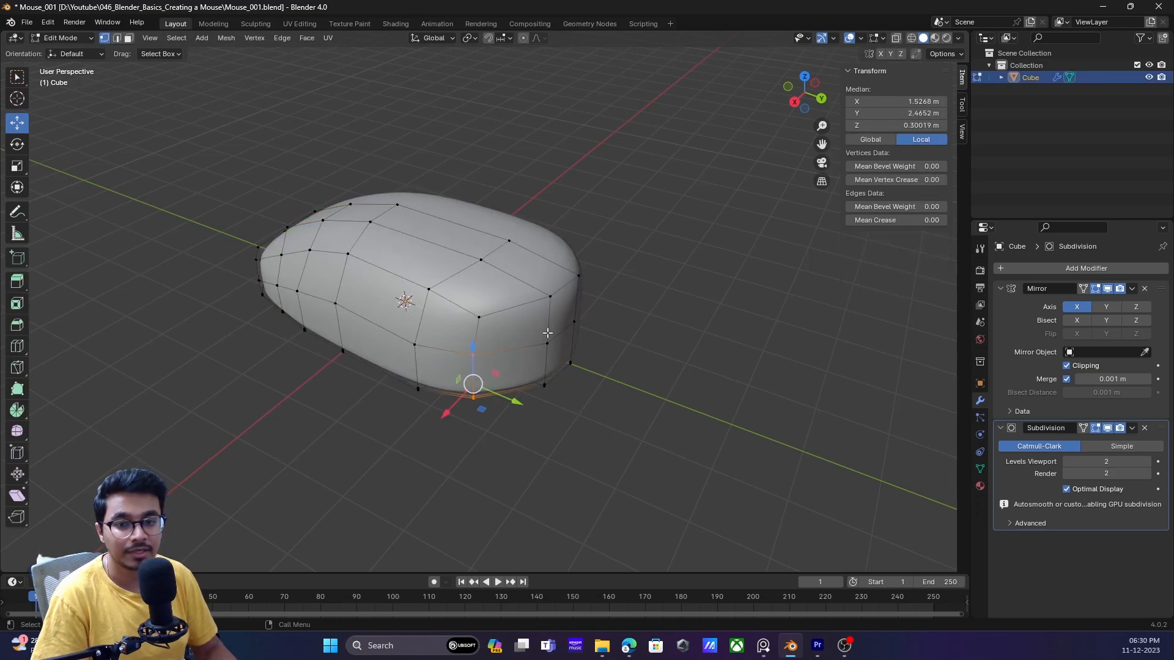
pyautogui.moveTo(546, 333); pyautogui.dragTo(589, 294, button='middle')
pyautogui.scroll(1, 609, 279)
pyautogui.moveTo(675, 198); pyautogui.dragTo(606, 270)
pyautogui.moveTo(617, 278); pyautogui.dragTo(656, 281, button='middle')
pyautogui.moveTo(665, 229); pyautogui.dragTo(551, 256)
pyautogui.click(550, 258)
pyautogui.moveTo(469, 188); pyautogui.dragTo(520, 218)
pyautogui.moveTo(527, 220); pyautogui.dragTo(529, 226, button='middle')
pyautogui.moveTo(522, 201); pyautogui.dragTo(489, 200)
pyautogui.moveTo(489, 201); pyautogui.dragTo(545, 318, button='middle')
pyautogui.press('Tab')
pyautogui.moveTo(607, 247); pyautogui.dragTo(467, 307, button='middle')
pyautogui.click(569, 348)
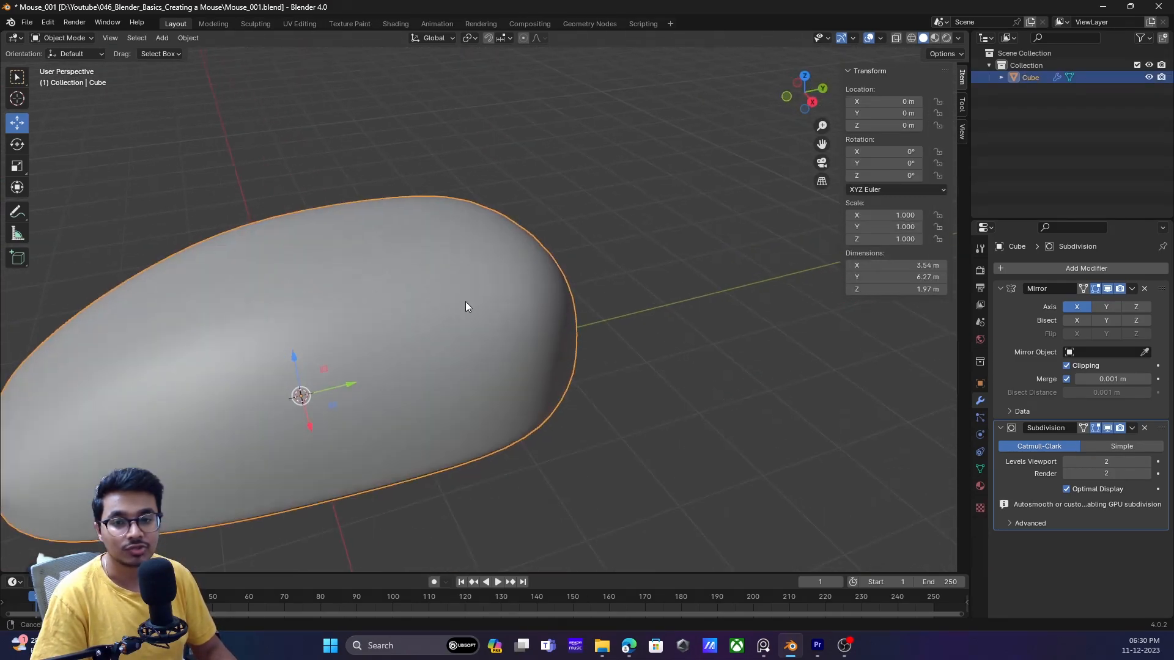
# - Nudge the rear vertices slightly forward along Y and review the whole smooth body
pyautogui.press('Tab')
pyautogui.click(572, 369)
pyautogui.moveTo(572, 369); pyautogui.dragTo(592, 281, button='middle')
pyautogui.moveTo(594, 238); pyautogui.dragTo(574, 245)
pyautogui.moveTo(574, 245); pyautogui.dragTo(575, 373, button='middle')
pyautogui.press('Tab')
pyautogui.click(695, 250)
pyautogui.scroll(-3, 612, 278)
pyautogui.moveTo(471, 321); pyautogui.dragTo(566, 296, button='middle')
pyautogui.click(566, 296)
# - Examine the front end's upper vertices and the overall outline in both Edit and Object Mode
pyautogui.press('Tab')
pyautogui.click(629, 367)
pyautogui.moveTo(621, 364); pyautogui.dragTo(382, 219, button='middle')
pyautogui.click(362, 231)
pyautogui.keyDown('shift'); pyautogui.click(417, 233); pyautogui.keyUp('shift')
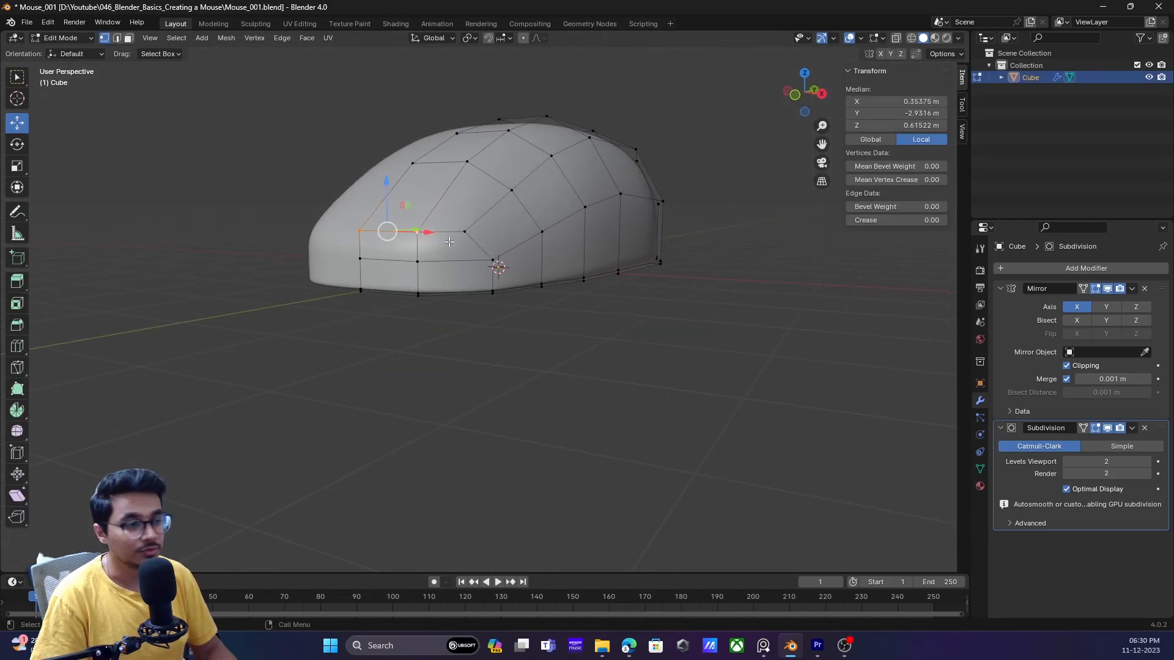
pyautogui.press('Tab')
pyautogui.click(715, 277)
pyautogui.scroll(-2, 431, 308)
pyautogui.moveTo(431, 309); pyautogui.dragTo(367, 361, button='middle')
pyautogui.click(503, 285)
pyautogui.press('Tab')
pyautogui.moveTo(645, 299); pyautogui.dragTo(478, 347, button='middle')
pyautogui.keyDown('shift'); pyautogui.moveTo(383, 329); pyautogui.dragTo(545, 323, button='middle'); pyautogui.keyUp('shift')
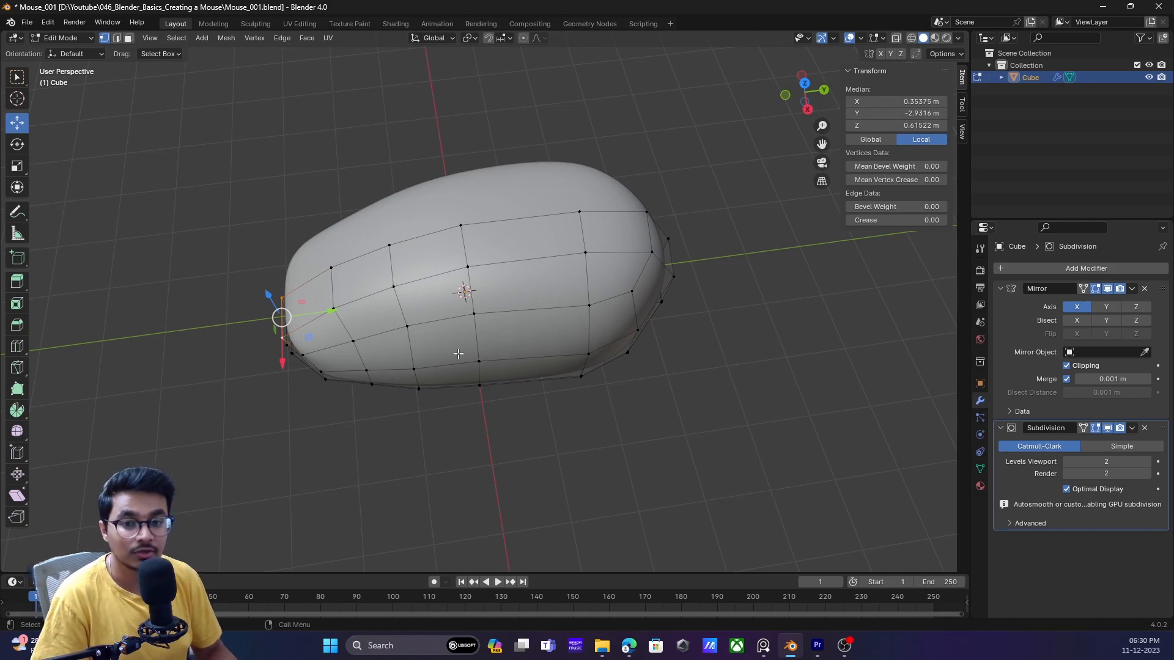
# - Pull the side vertices around the middle of the body inward along X to form a waist, adjusting the neighbouring column
pyautogui.moveTo(515, 422); pyautogui.dragTo(453, 315)
pyautogui.moveTo(452, 314); pyautogui.dragTo(610, 223, button='middle')
pyautogui.moveTo(624, 195); pyautogui.dragTo(606, 198)
pyautogui.moveTo(629, 264); pyautogui.dragTo(559, 435, button='middle')
pyautogui.moveTo(528, 408); pyautogui.dragTo(538, 425)
pyautogui.moveTo(435, 384); pyautogui.dragTo(438, 391)
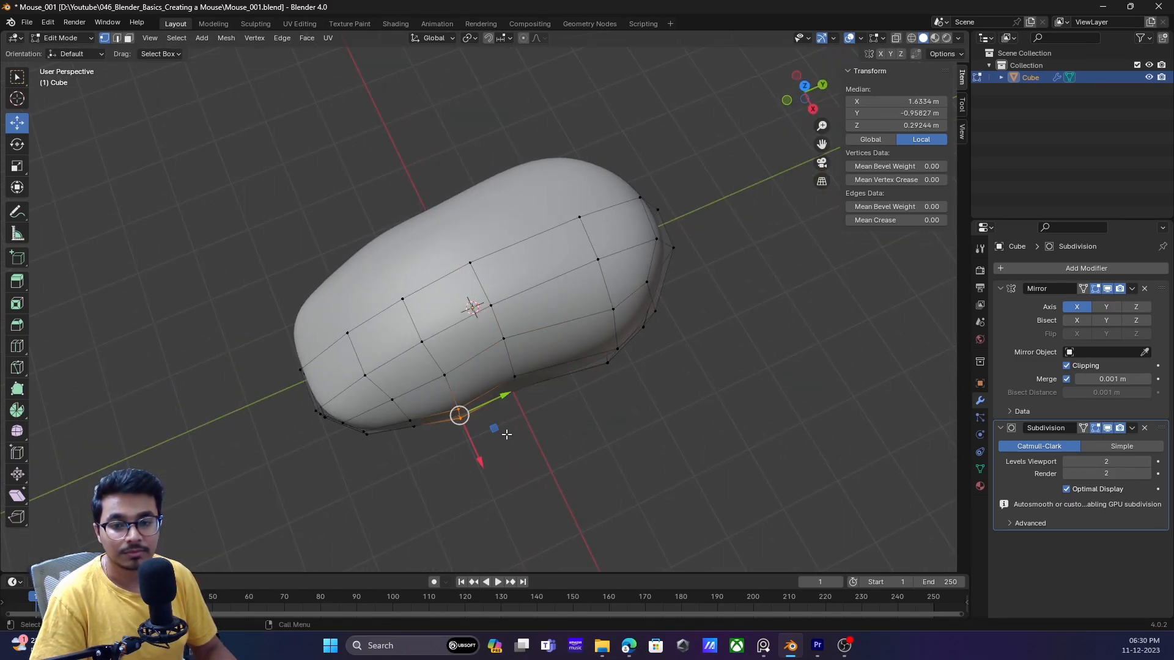
pyautogui.moveTo(472, 443); pyautogui.dragTo(471, 435)
pyautogui.press('Tab')
pyautogui.moveTo(673, 375); pyautogui.dragTo(469, 327, button='middle')
pyautogui.scroll(3, 529, 325)
pyautogui.press('Tab')
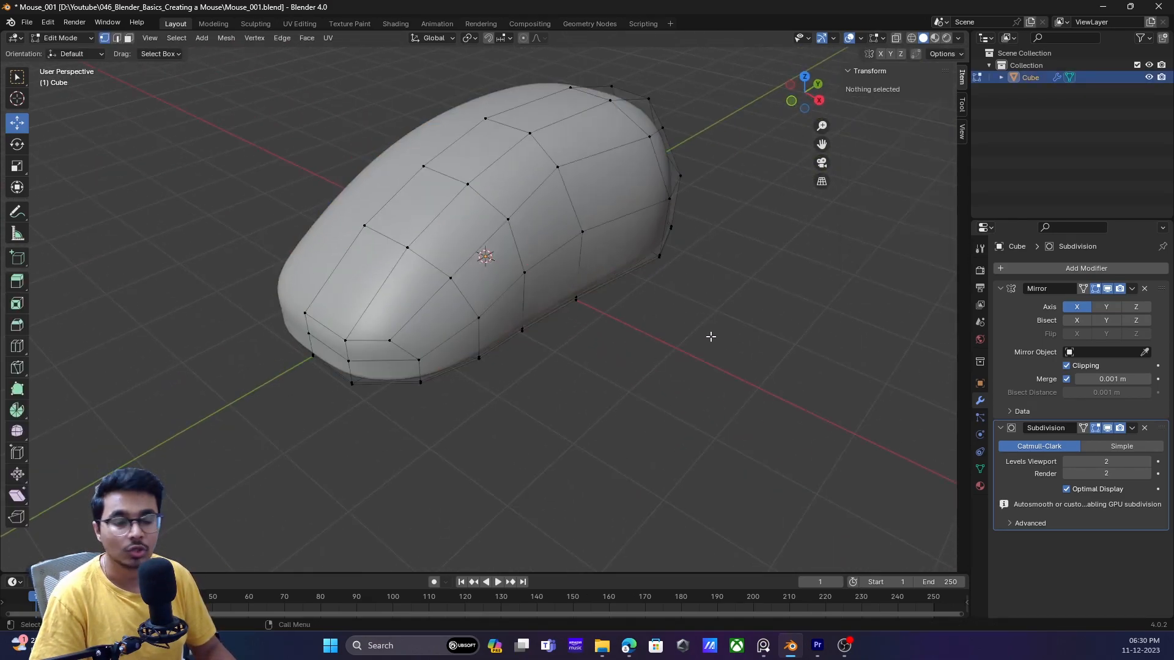
# - Move the upper front edge beside the centre line slightly back along Y and compare the result in Object Mode
pyautogui.press('Tab')
pyautogui.press('Tab')
pyautogui.click(330, 338)
pyautogui.press('2')
pyautogui.click(334, 335)
pyautogui.moveTo(363, 305); pyautogui.dragTo(366, 302)
pyautogui.hotkey('alt', 'a')
pyautogui.scroll(-2, 375, 364)
pyautogui.moveTo(374, 364); pyautogui.dragTo(400, 367, button='middle')
pyautogui.press('Tab')
pyautogui.press('Tab')
# - Move the bottom front vertex at X 0.70749 m slightly back along Y
pyautogui.click(403, 367)
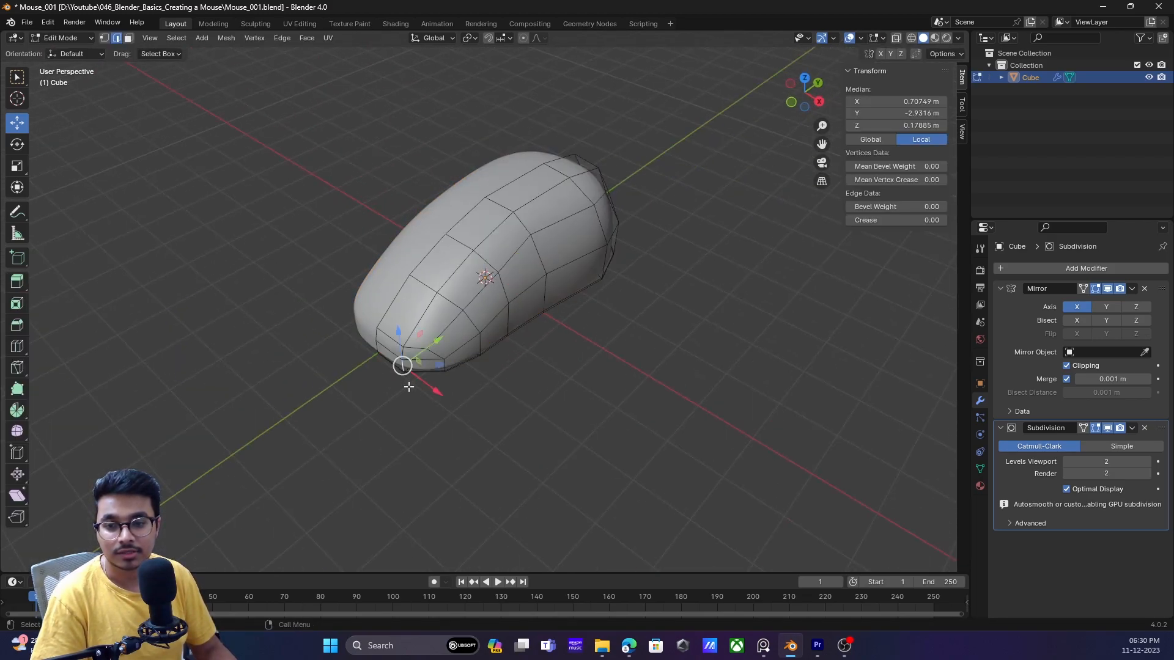
pyautogui.scroll(5, 374, 401)
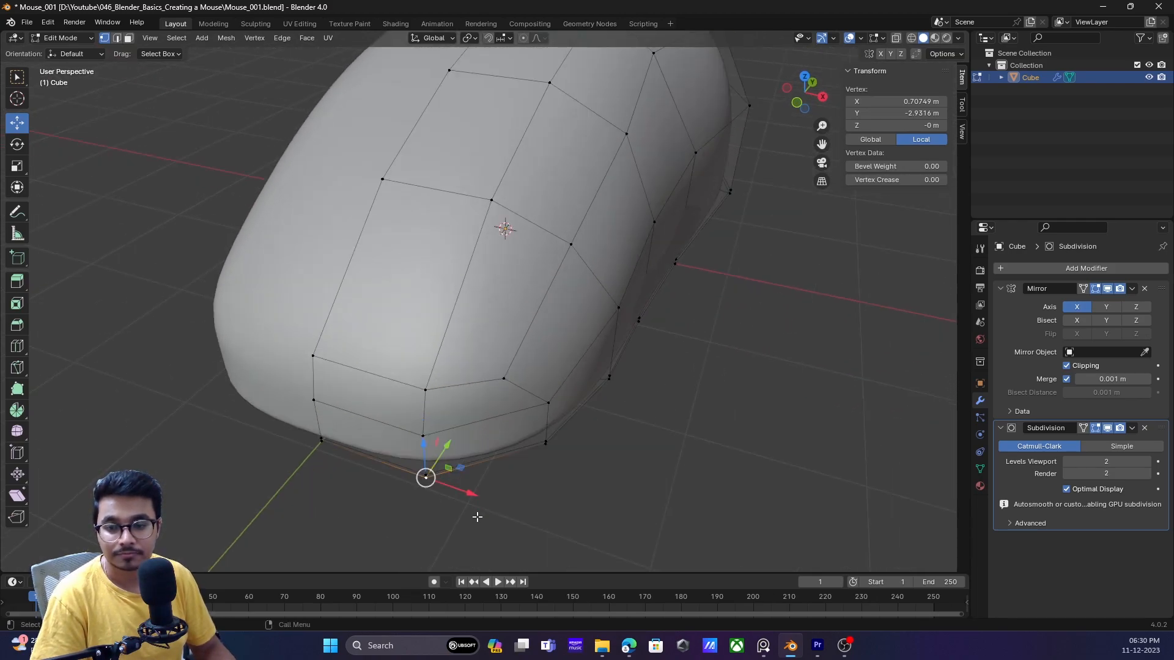
pyautogui.moveTo(446, 447); pyautogui.dragTo(453, 437)
pyautogui.moveTo(544, 441); pyautogui.dragTo(446, 435, button='middle')
pyautogui.click(462, 429)
# - Select the complete crosswise vertex loop near the rear, including its underside, and shift it forward along Y
pyautogui.moveTo(351, 315); pyautogui.dragTo(646, 284, button='middle')
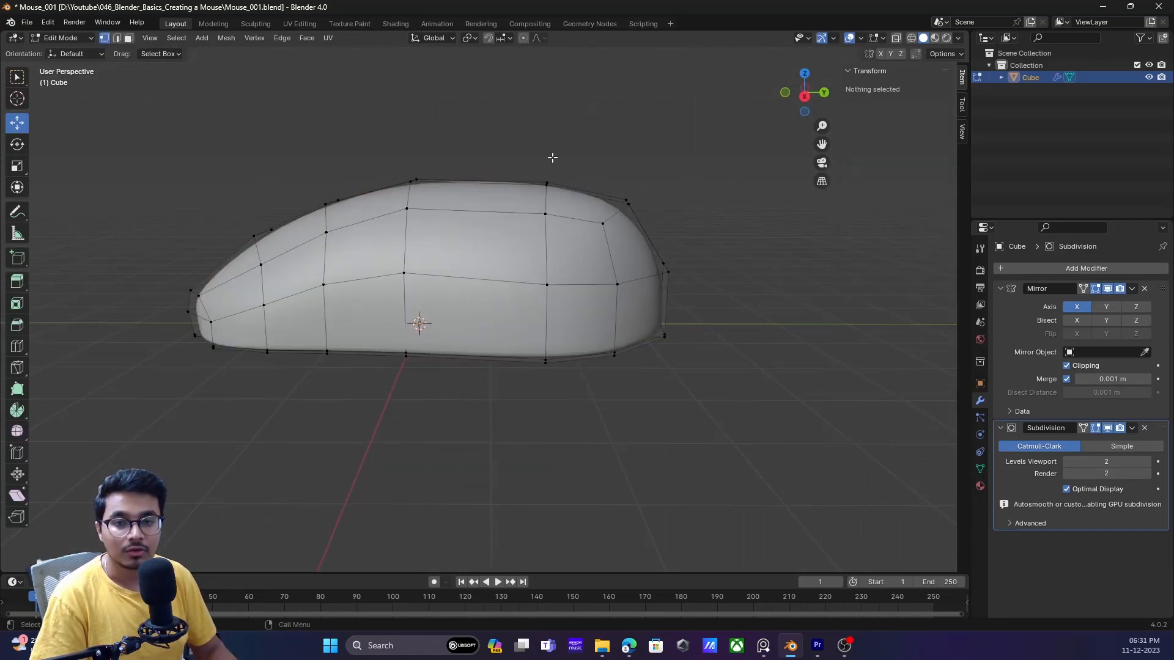
pyautogui.moveTo(529, 194); pyautogui.dragTo(563, 411)
pyautogui.moveTo(564, 411); pyautogui.dragTo(629, 352, button='middle')
pyautogui.keyDown('shift'); pyautogui.moveTo(604, 309); pyautogui.dragTo(604, 309); pyautogui.keyUp('shift')
pyautogui.moveTo(604, 309); pyautogui.dragTo(610, 242, button='middle')
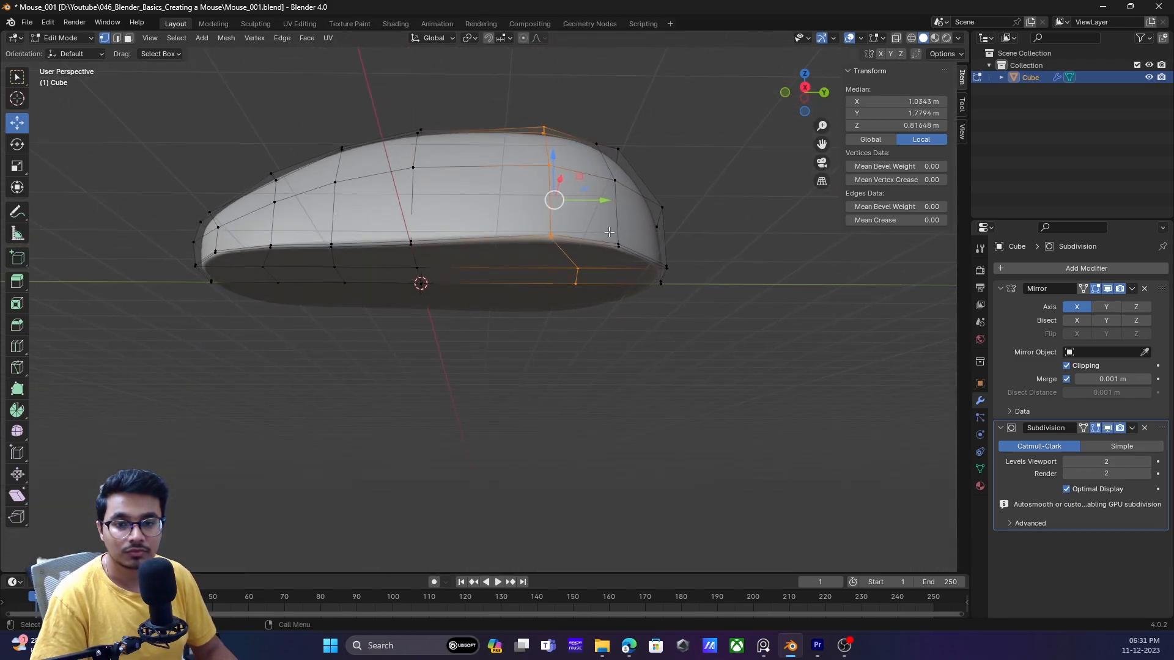
pyautogui.moveTo(600, 200); pyautogui.dragTo(568, 200)
pyautogui.moveTo(577, 275); pyautogui.dragTo(546, 275)
pyautogui.click(579, 348)
# - Select the upper vertices of the rearmost side column and lower them to round the back
pyautogui.scroll(-2, 622, 276)
pyautogui.moveTo(622, 276); pyautogui.dragTo(581, 319, button='middle')
pyautogui.moveTo(574, 402); pyautogui.dragTo(575, 402)
pyautogui.moveTo(575, 402); pyautogui.dragTo(527, 300, button='middle')
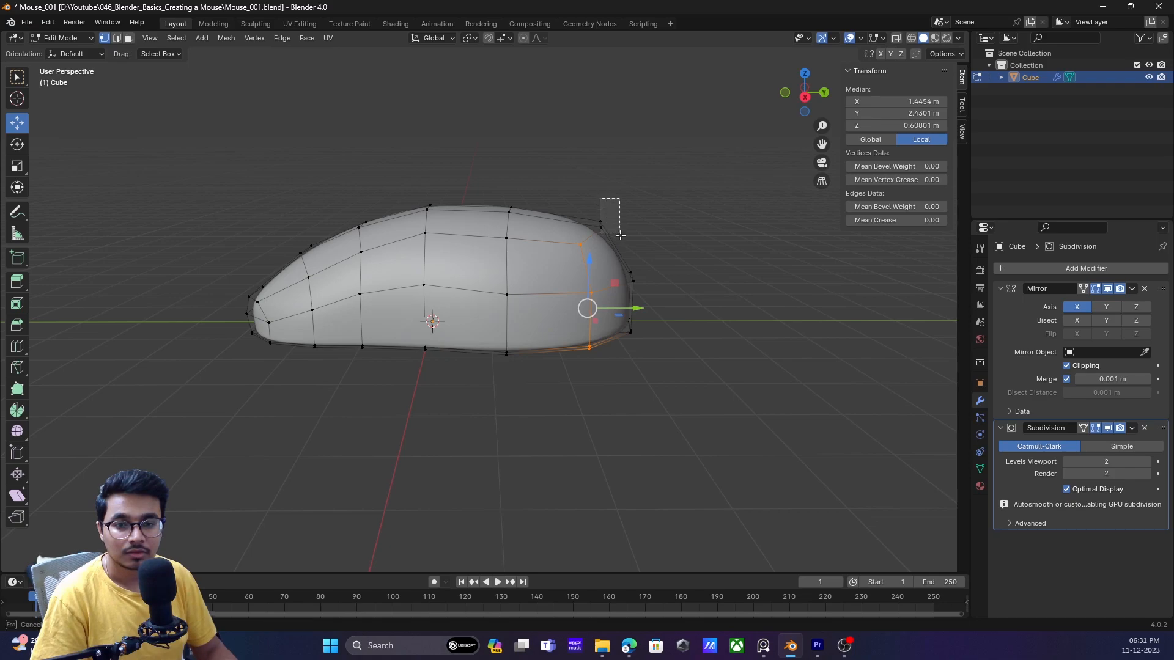
pyautogui.moveTo(596, 181); pyautogui.dragTo(594, 193)
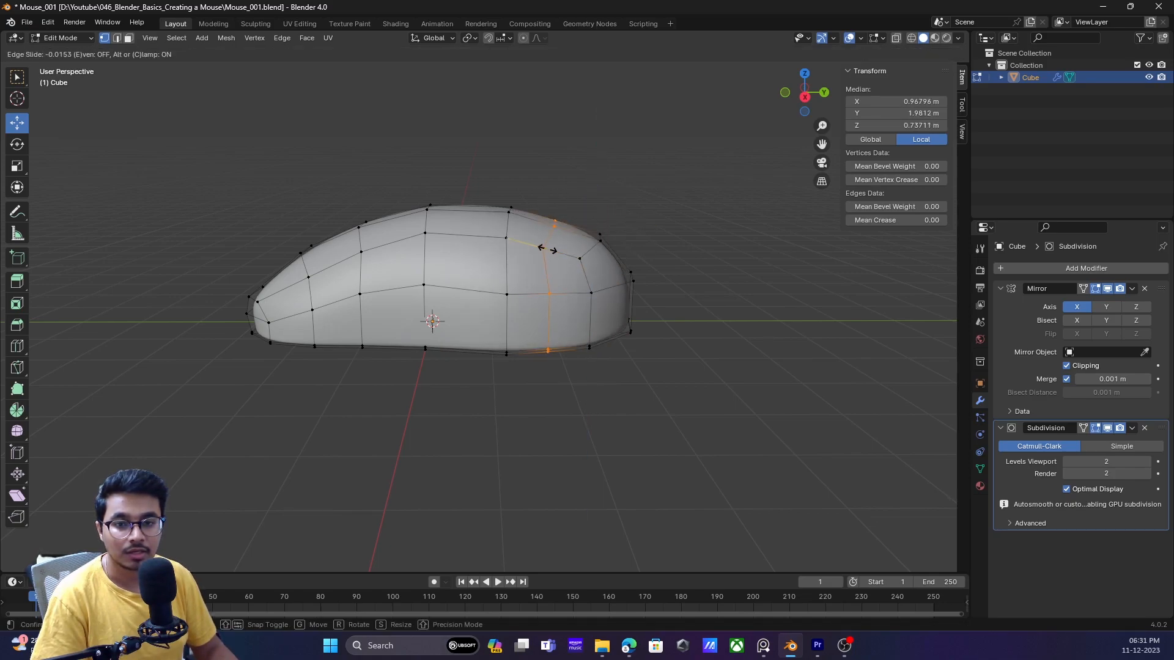
# - Add a crosswise loop cut between the two rear vertex columns, raise its top slightly, and review the body
pyautogui.moveTo(552, 186); pyautogui.dragTo(556, 176)
pyautogui.press('Tab')
pyautogui.click(676, 230)
pyautogui.scroll(-3, 592, 331)
pyautogui.moveTo(591, 331); pyautogui.dragTo(563, 349, button='middle')
pyautogui.click(534, 386)
pyautogui.scroll(1, 533, 409)
pyautogui.press('Tab')
pyautogui.scroll(1, 582, 401)
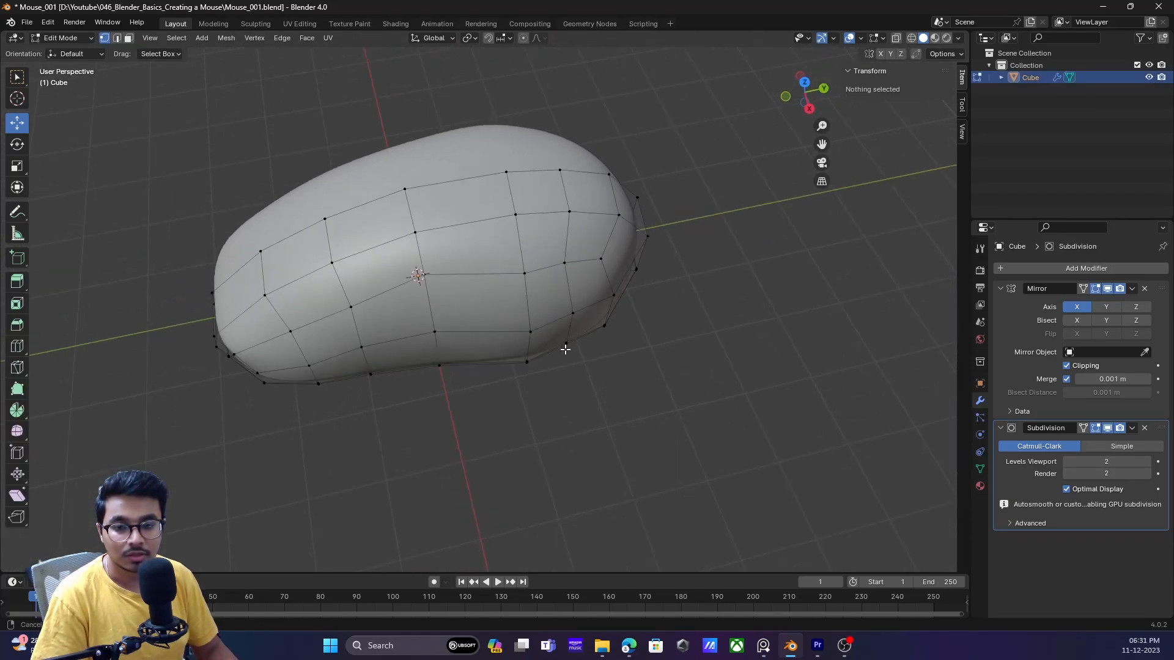
# - Select the two neighbouring lower vertices on the rear side of the body and move them slightly outward along X
pyautogui.press('Tab')
pyautogui.press('Tab')
pyautogui.moveTo(557, 328); pyautogui.dragTo(557, 327)
pyautogui.moveTo(568, 382)
pyautogui.mouseDown(button='middle')
pyautogui.moveTo(571, 354)
pyautogui.moveTo(582, 392)
pyautogui.mouseUp(button='middle')
pyautogui.keyDown('shift'); pyautogui.click(575, 314); pyautogui.keyUp('shift')
pyautogui.moveTo(571, 392); pyautogui.dragTo(572, 396)
pyautogui.press('Tab')
pyautogui.scroll(-4, 636, 348)
pyautogui.moveTo(590, 333); pyautogui.dragTo(574, 262, button='middle')
# - Move an upper side vertex near the rear of the body slightly backward along Y and deselect it
pyautogui.press('Tab')
pyautogui.scroll(2, 551, 241)
pyautogui.click(554, 200)
pyautogui.moveTo(621, 300); pyautogui.dragTo(564, 282, button='middle')
pyautogui.moveTo(565, 277); pyautogui.dragTo(578, 279)
pyautogui.click(625, 232)
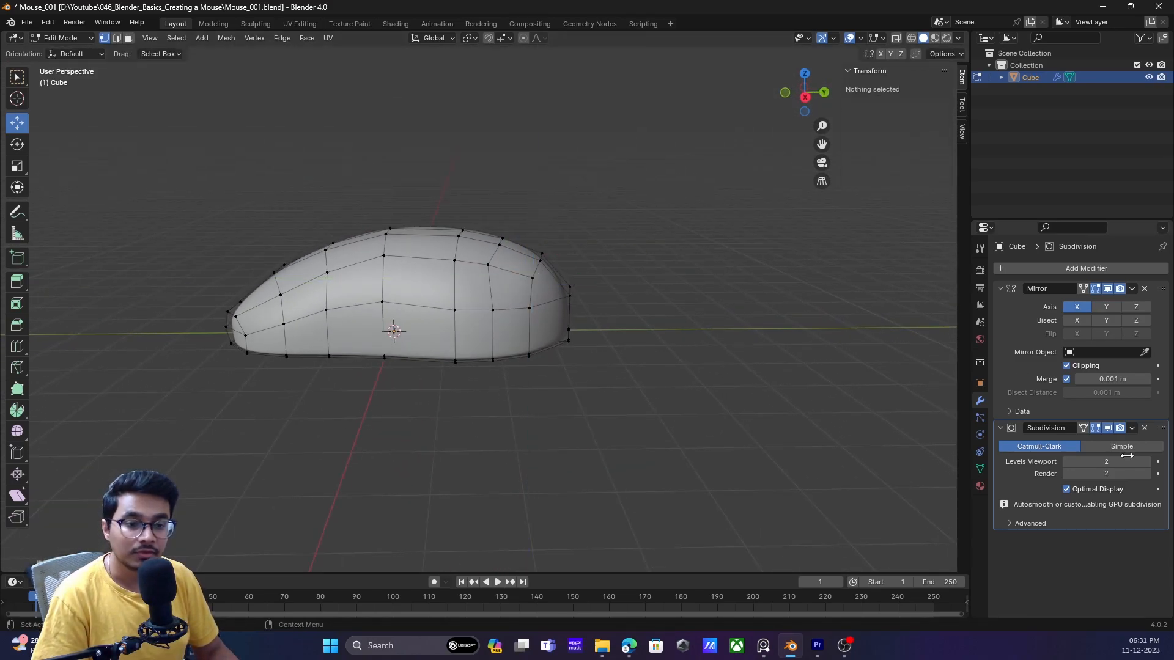
# - Select the lower vertices of the rearmost column beside the centre line and nudge them forward along Y
pyautogui.scroll(1, 526, 325)
pyautogui.moveTo(630, 333); pyautogui.dragTo(561, 400, button='middle')
pyautogui.scroll(2, 630, 367)
pyautogui.moveTo(532, 408); pyautogui.dragTo(576, 503)
pyautogui.moveTo(577, 498); pyautogui.dragTo(578, 513, button='middle')
pyautogui.moveTo(584, 512); pyautogui.dragTo(580, 511)
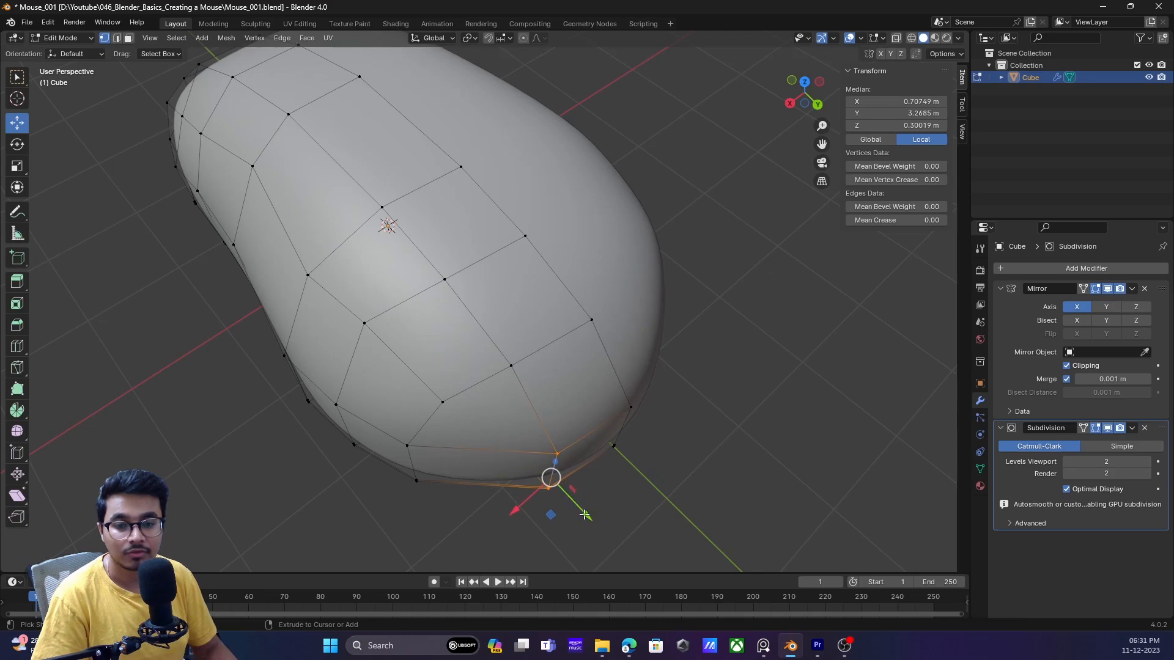
# - Lower the upper side vertex near Y 1.2 m slightly along Z and push it slightly outward along X
pyautogui.press('Tab')
pyautogui.scroll(-3, 794, 294)
pyautogui.moveTo(794, 293); pyautogui.dragTo(630, 271, button='middle')
pyautogui.press('Tab')
pyautogui.scroll(3, 501, 321)
pyautogui.click(602, 259)
pyautogui.moveTo(604, 196); pyautogui.dragTo(604, 204)
pyautogui.moveTo(638, 240); pyautogui.dragTo(643, 239)
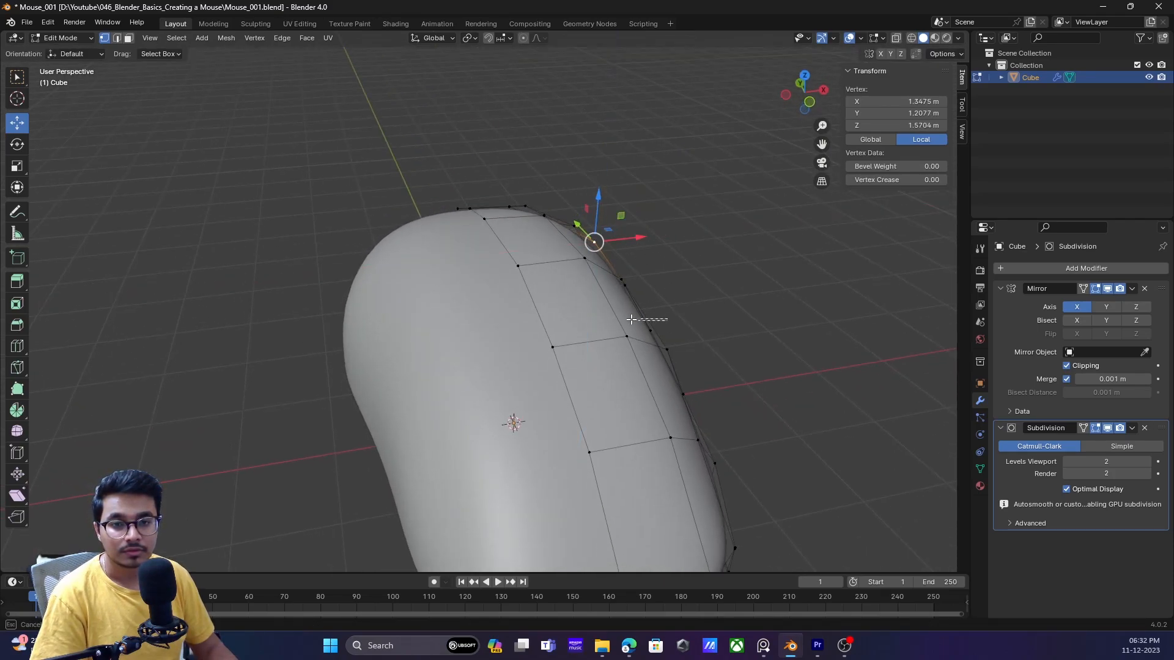
# - Select the side vertex on the rear shoulder of the body and nudge it slightly inward
pyautogui.click(734, 317)
pyautogui.moveTo(737, 315); pyautogui.dragTo(700, 312, button='middle')
pyautogui.press('Tab')
pyautogui.press('Tab')
pyautogui.click(618, 312)
pyautogui.moveTo(618, 312); pyautogui.dragTo(614, 312)
# - Raise the upper side vertex just in front of the rear shoulder slightly along Z and clear the selection
pyautogui.press('Tab')
pyautogui.scroll(-3, 687, 365)
pyautogui.moveTo(687, 365); pyautogui.dragTo(598, 274, button='middle')
pyautogui.press('Tab')
pyautogui.scroll(3, 524, 355)
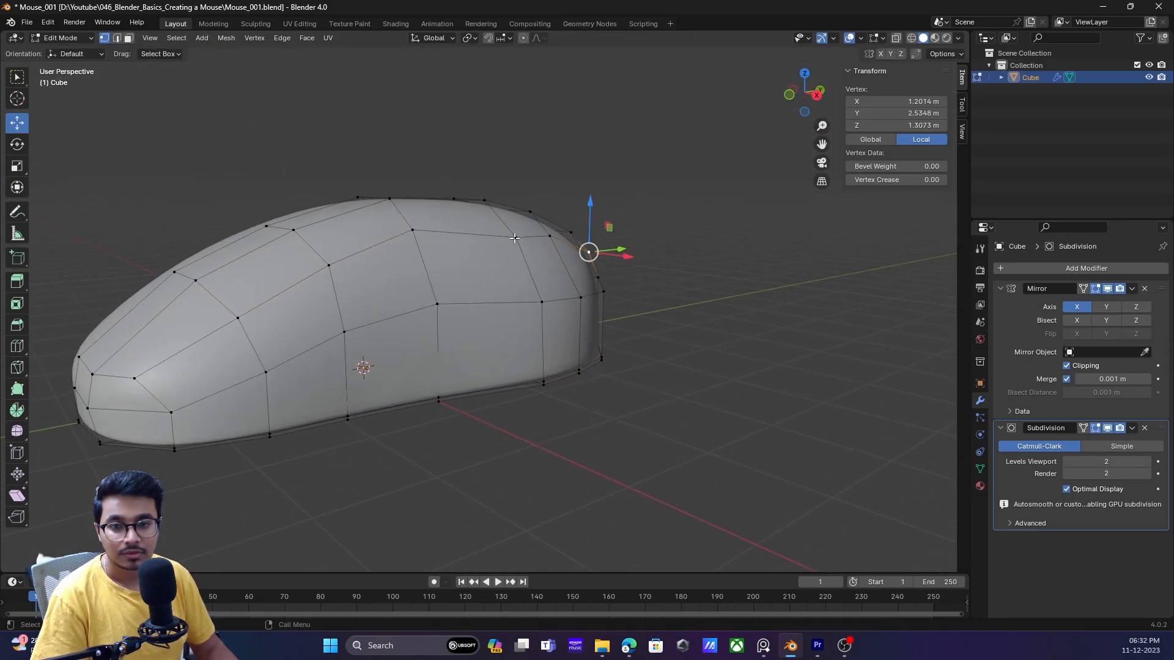
pyautogui.moveTo(517, 197); pyautogui.dragTo(518, 187)
pyautogui.click(656, 275)
# - Shift the rear shoulder vertex slightly forward along Y and return to Object Mode
pyautogui.click(588, 254)
pyautogui.moveTo(620, 259); pyautogui.dragTo(611, 259)
pyautogui.press('Tab')
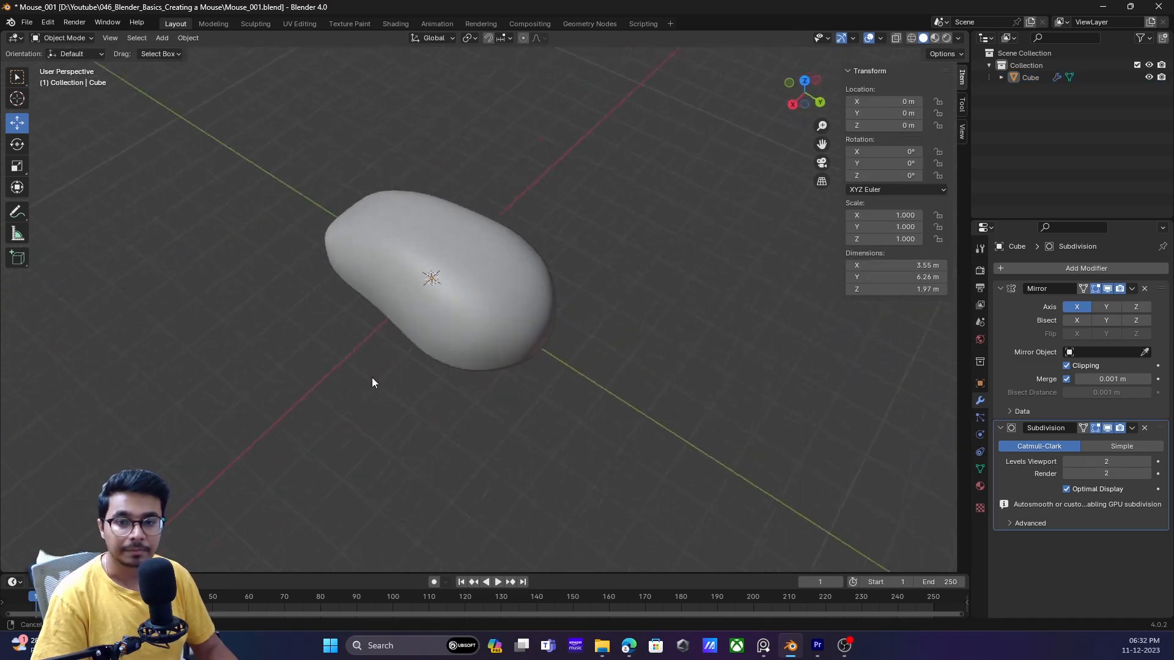